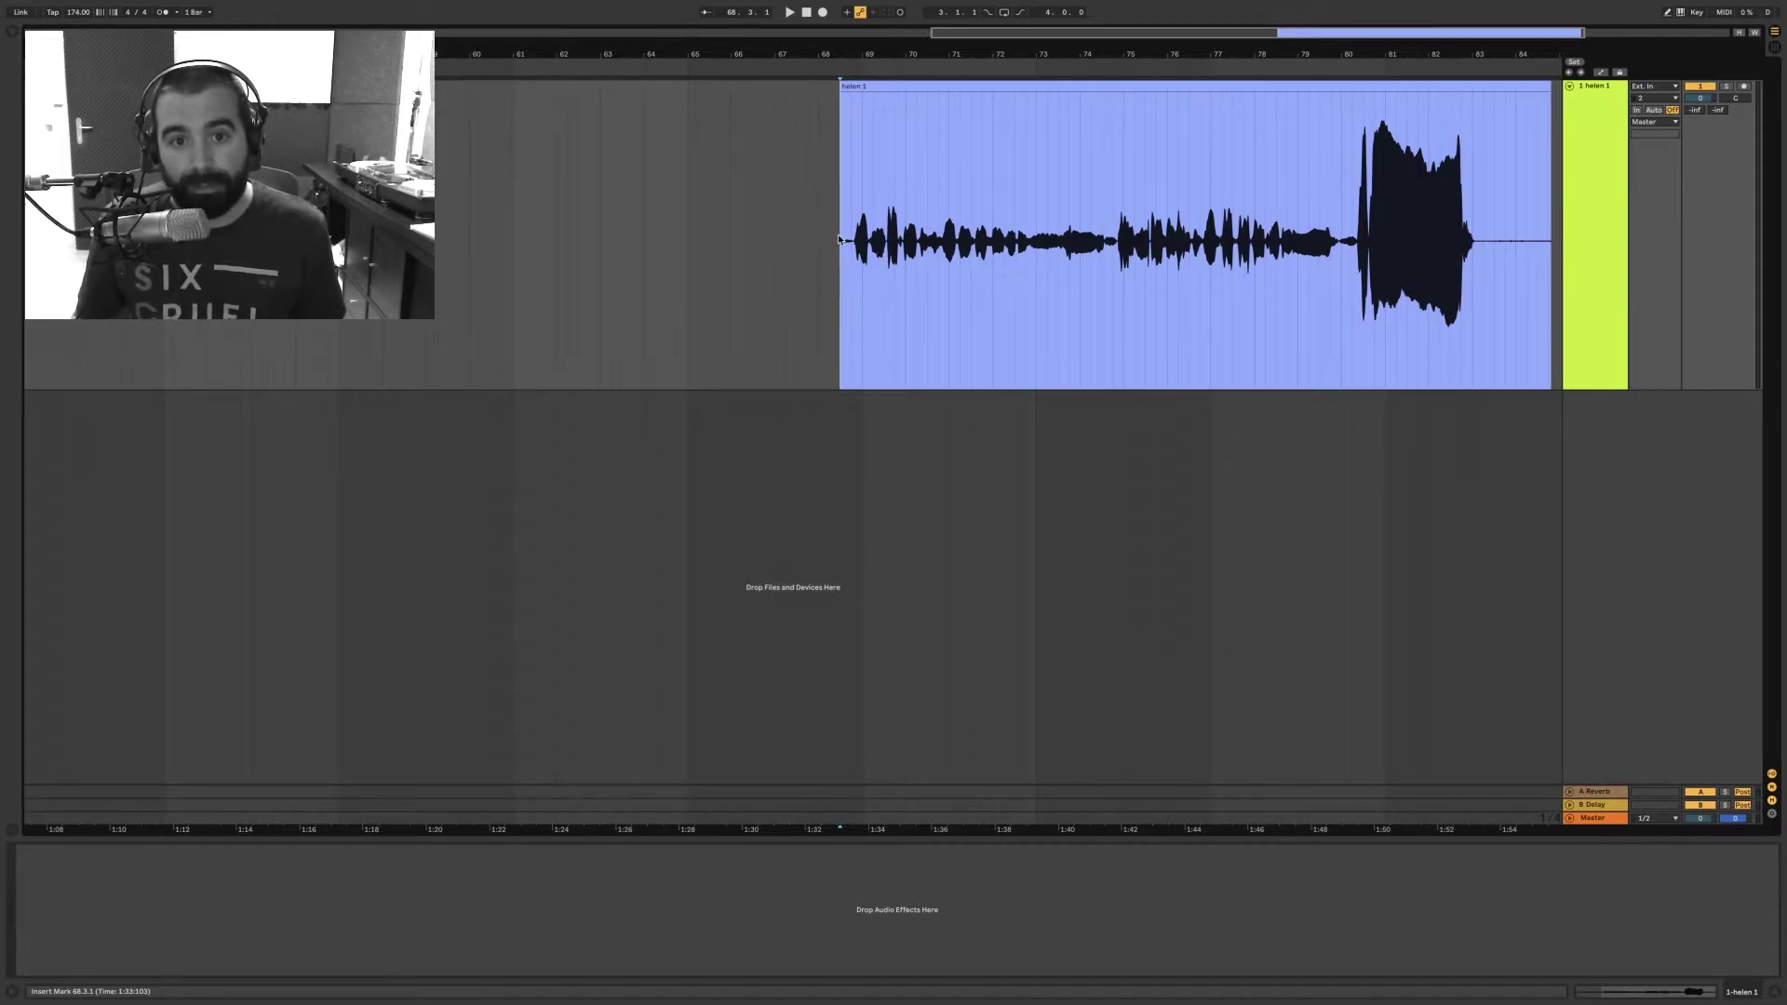
Step: Play the start of the vocal clip repeatedly to locate where its first word ends
key(space)
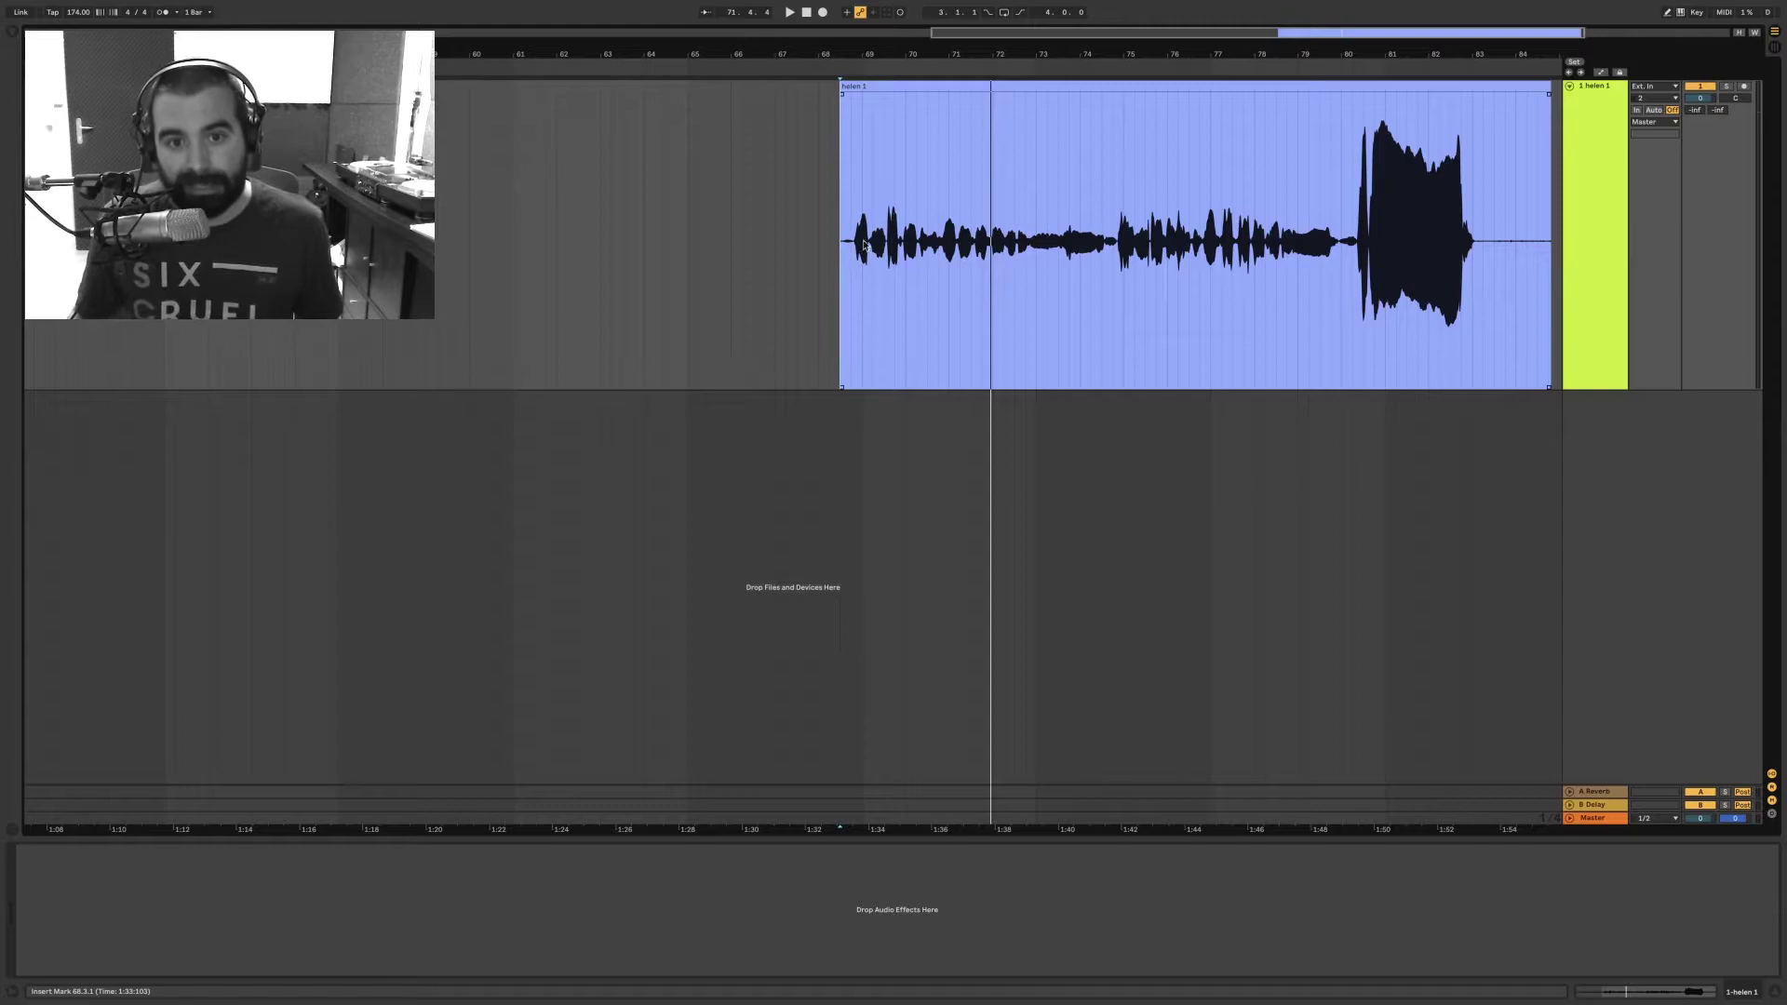
mouse_move(842, 271)
mouse_down()
mouse_move(905, 270)
mouse_move(840, 282)
mouse_up()
key(space)
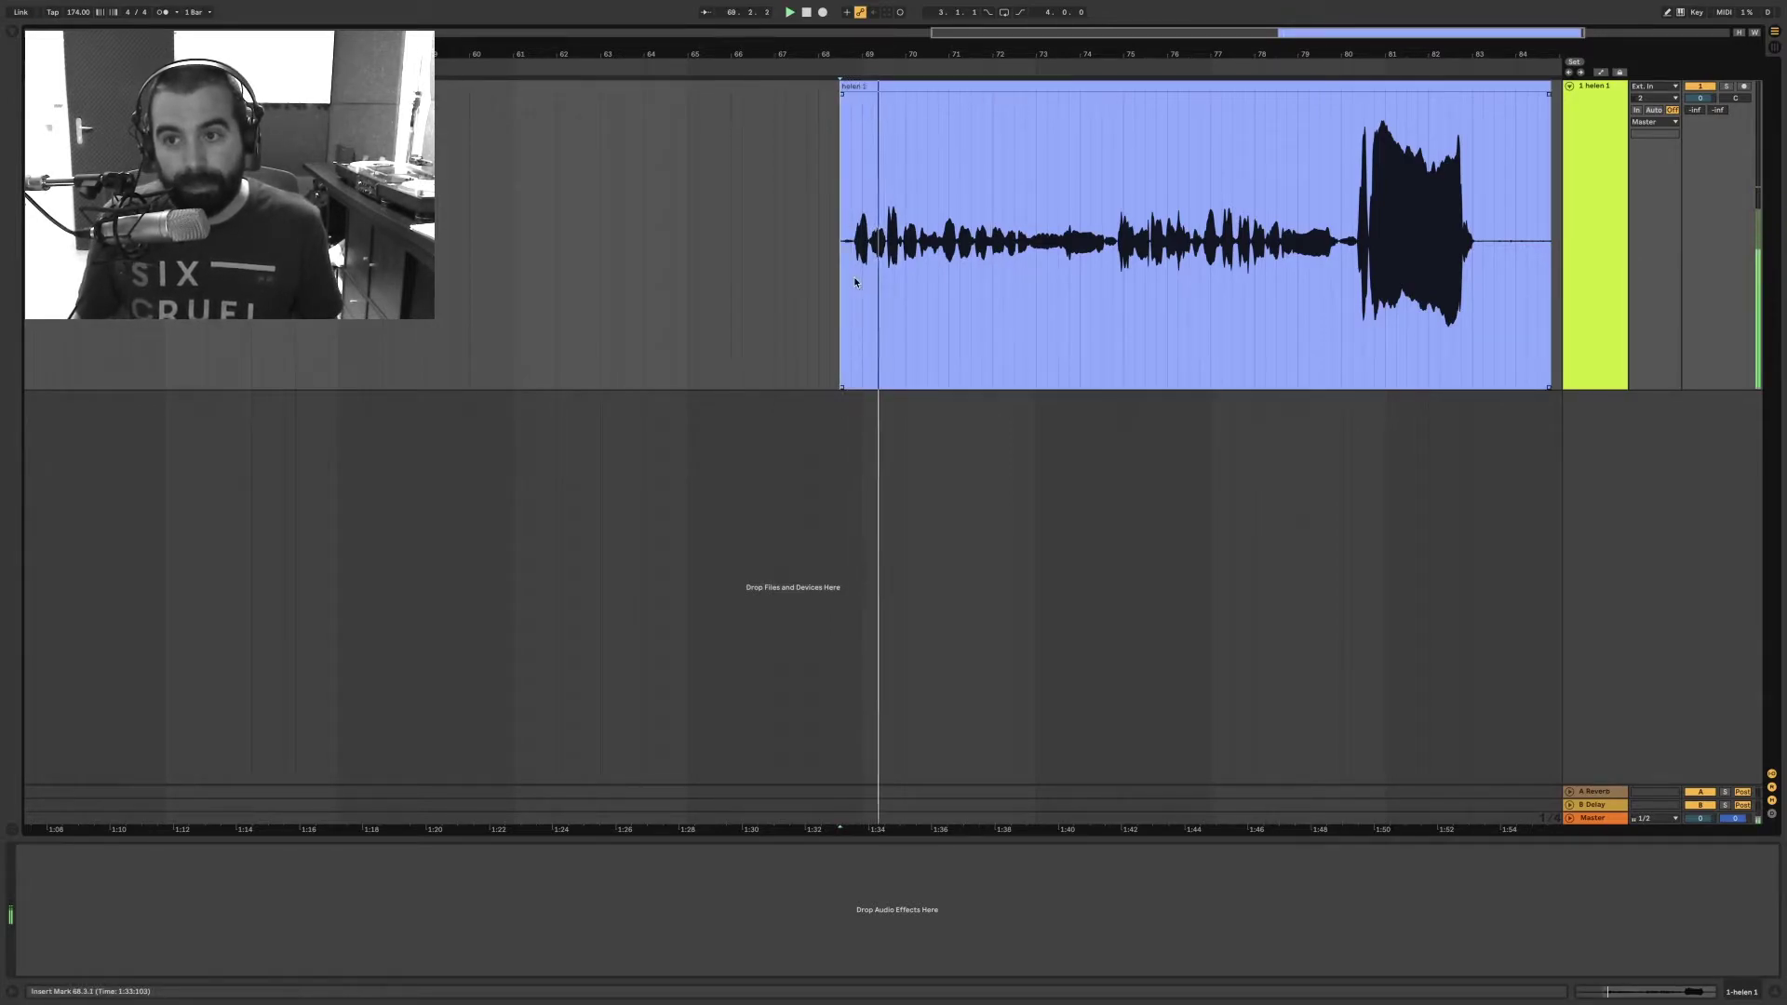
key(space)
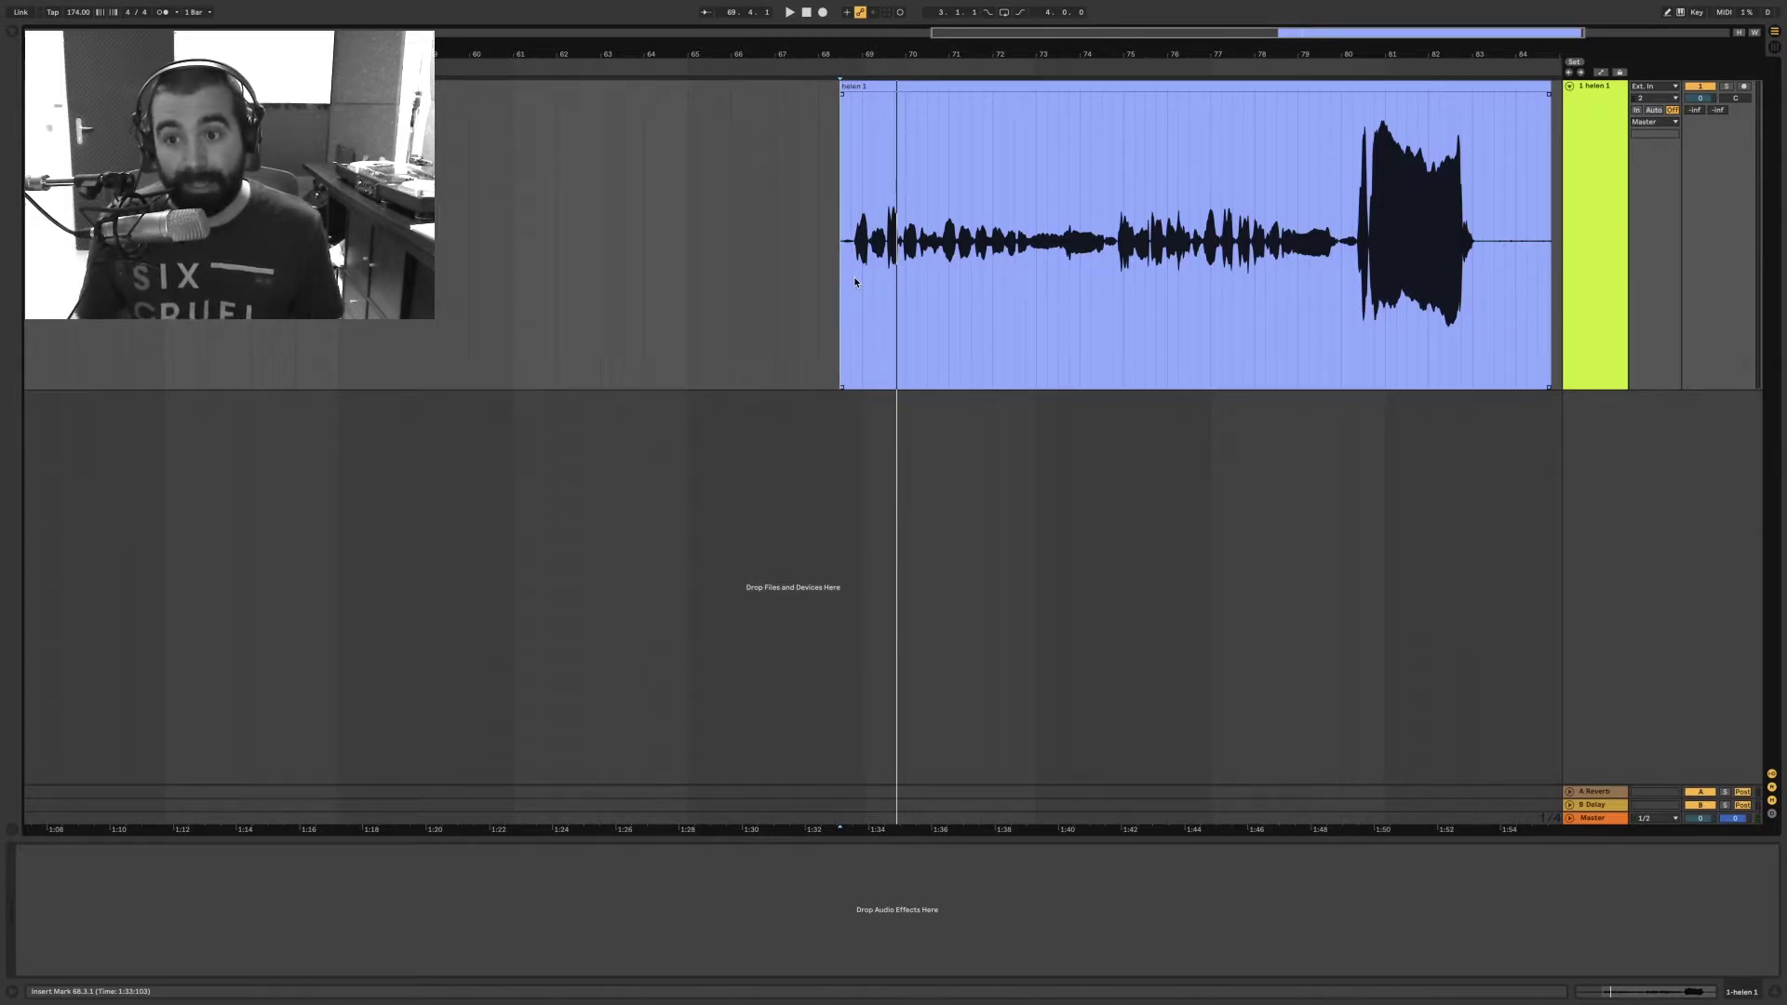
key(space)
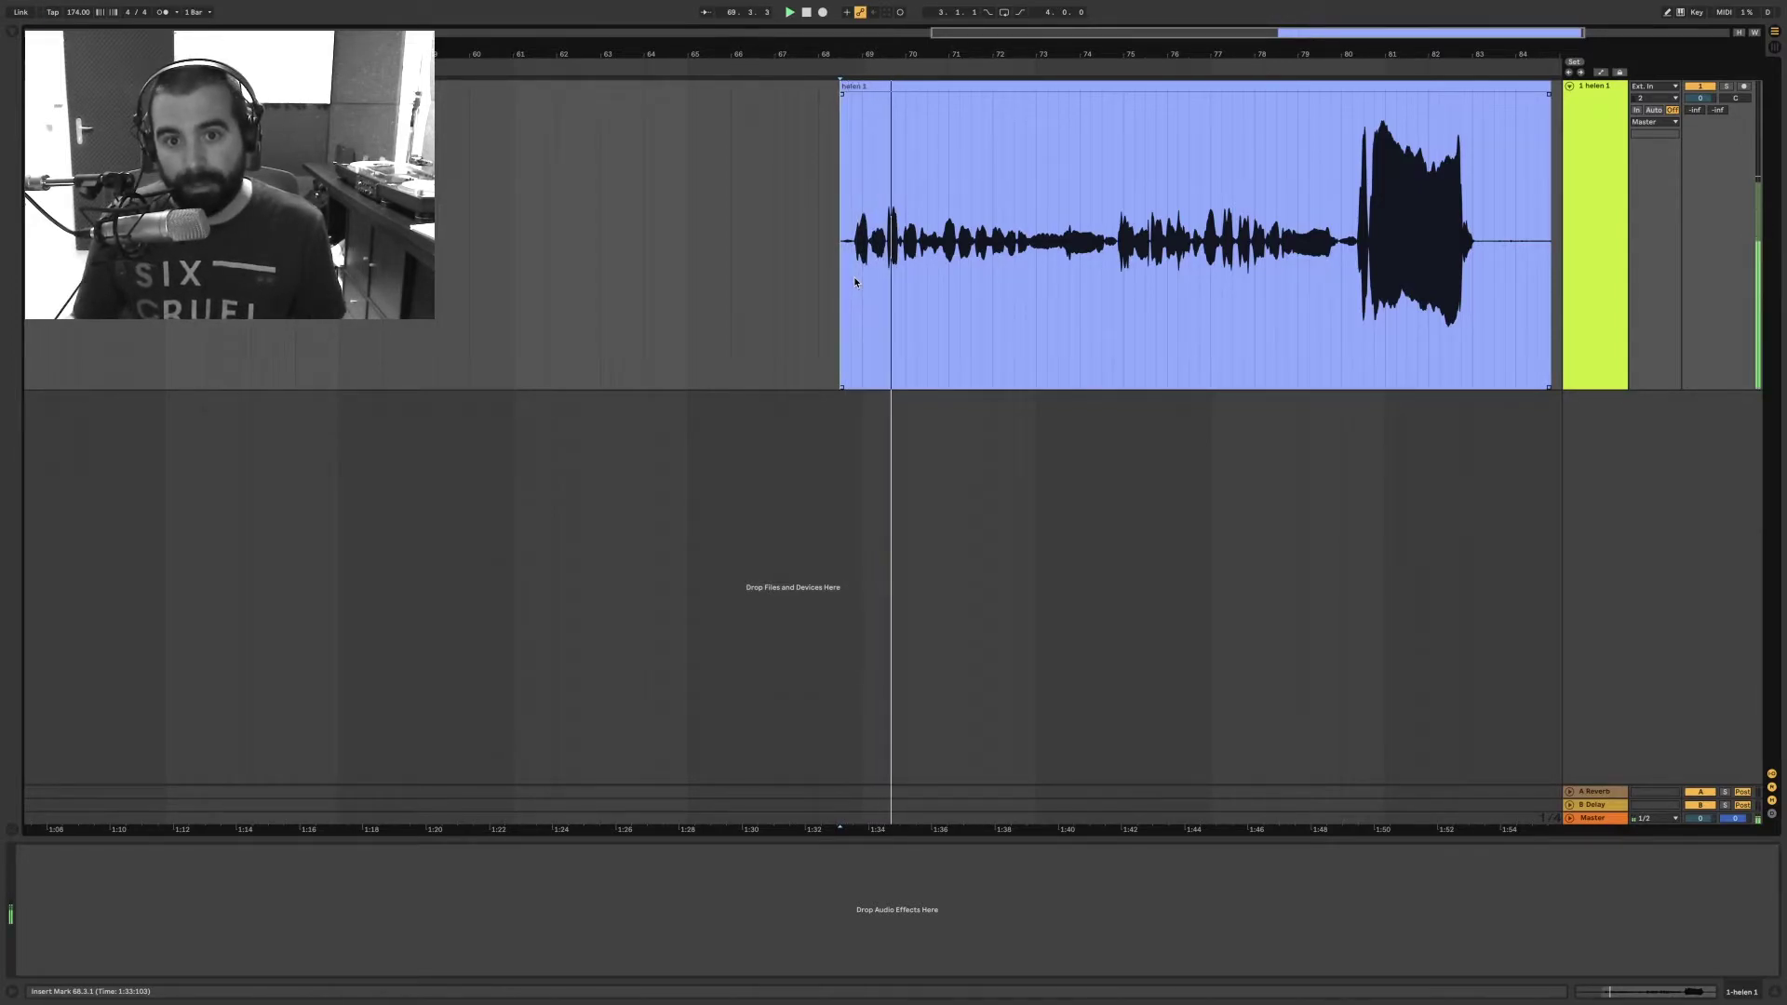
key(space)
key(space)
key(space)
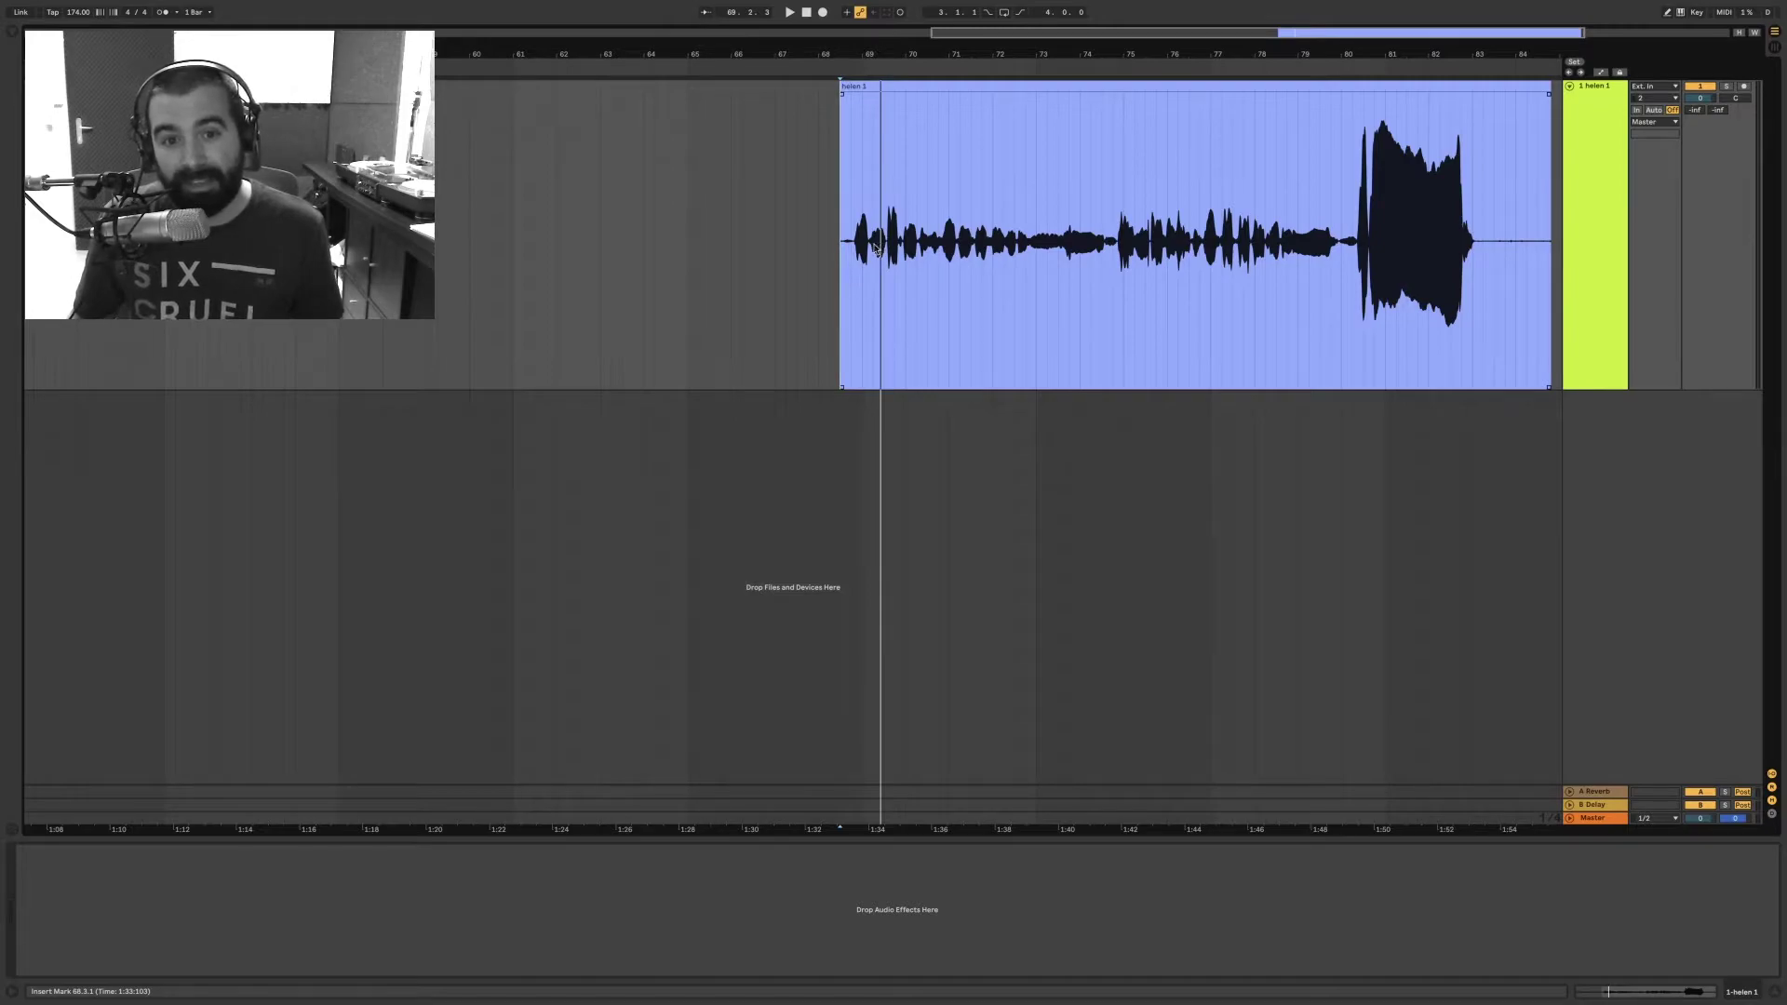
click(873, 249)
drag(873, 249, 1526, 254)
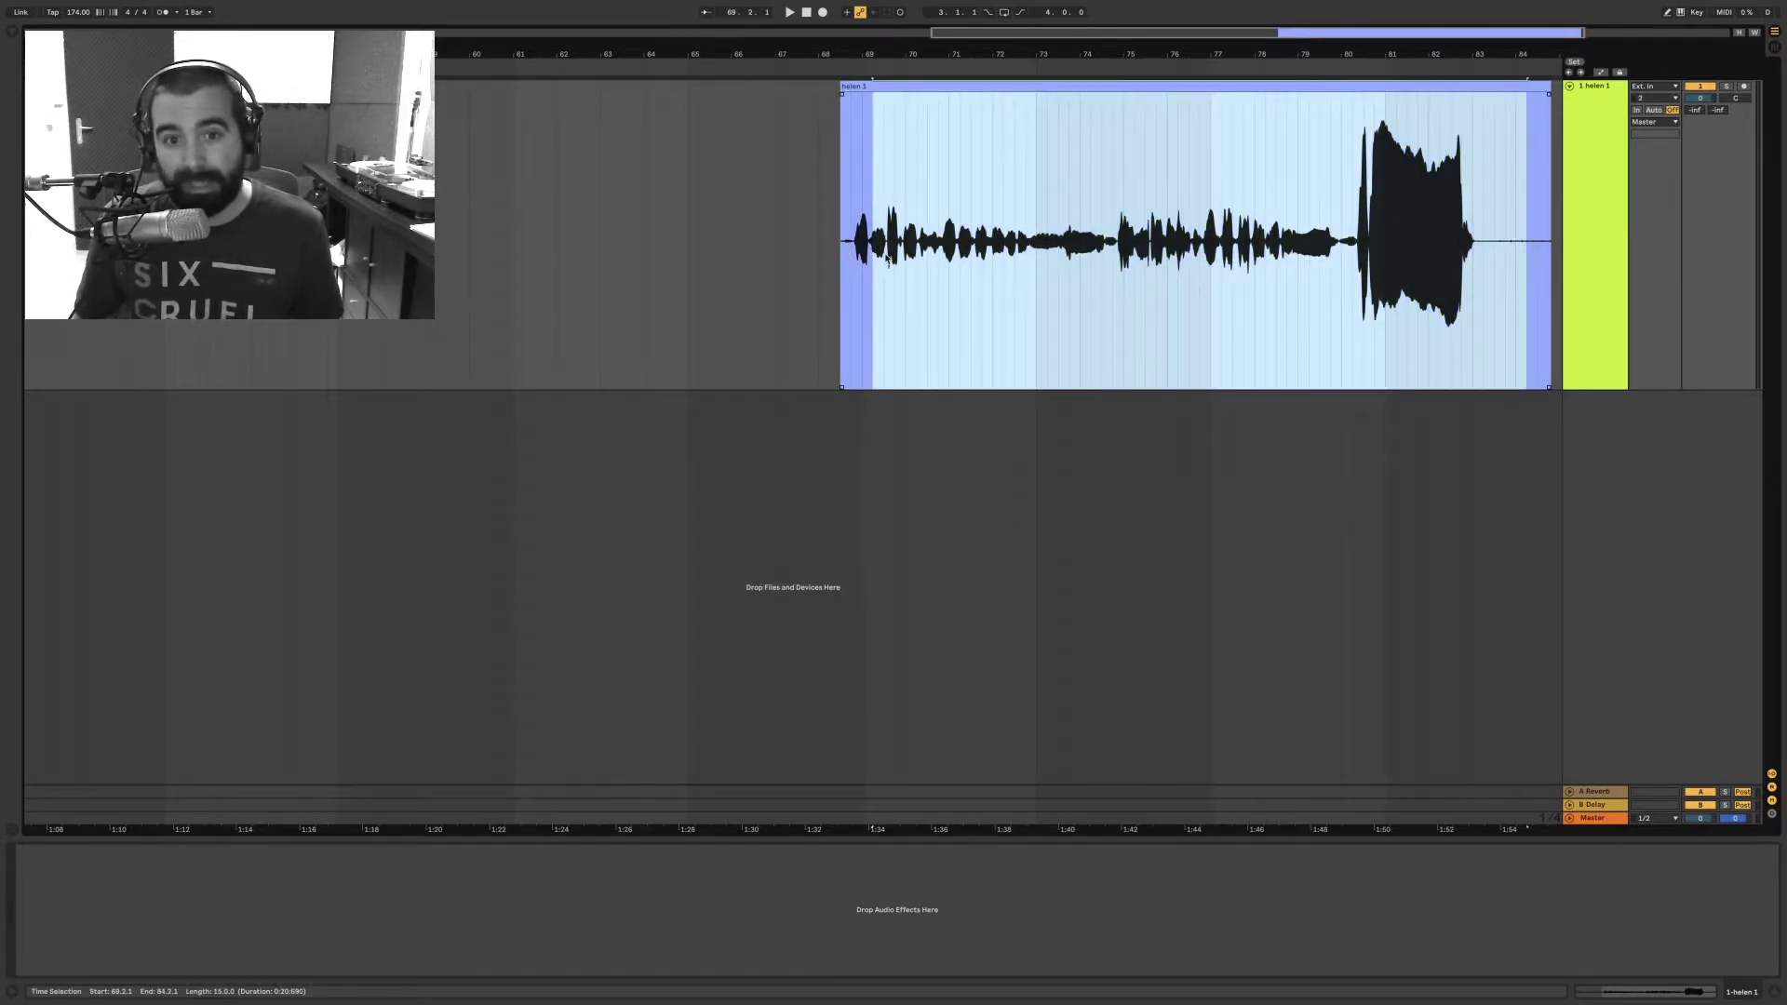
drag(873, 260, 841, 257)
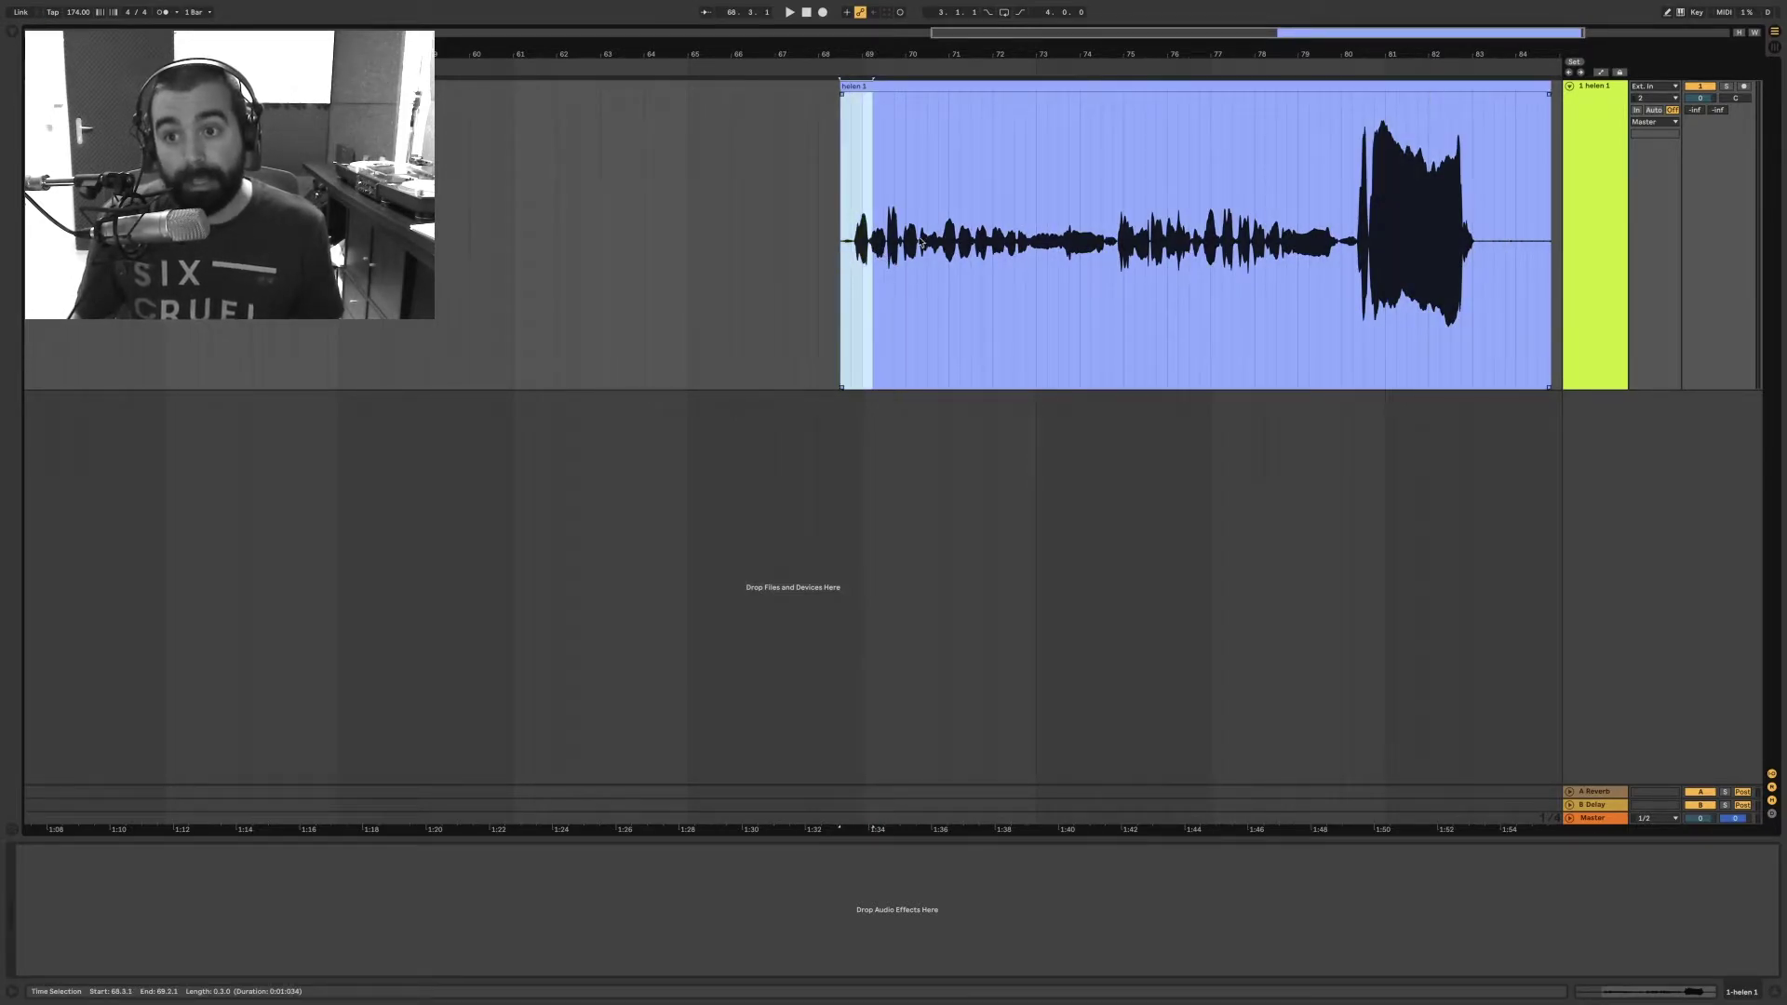
click(922, 88)
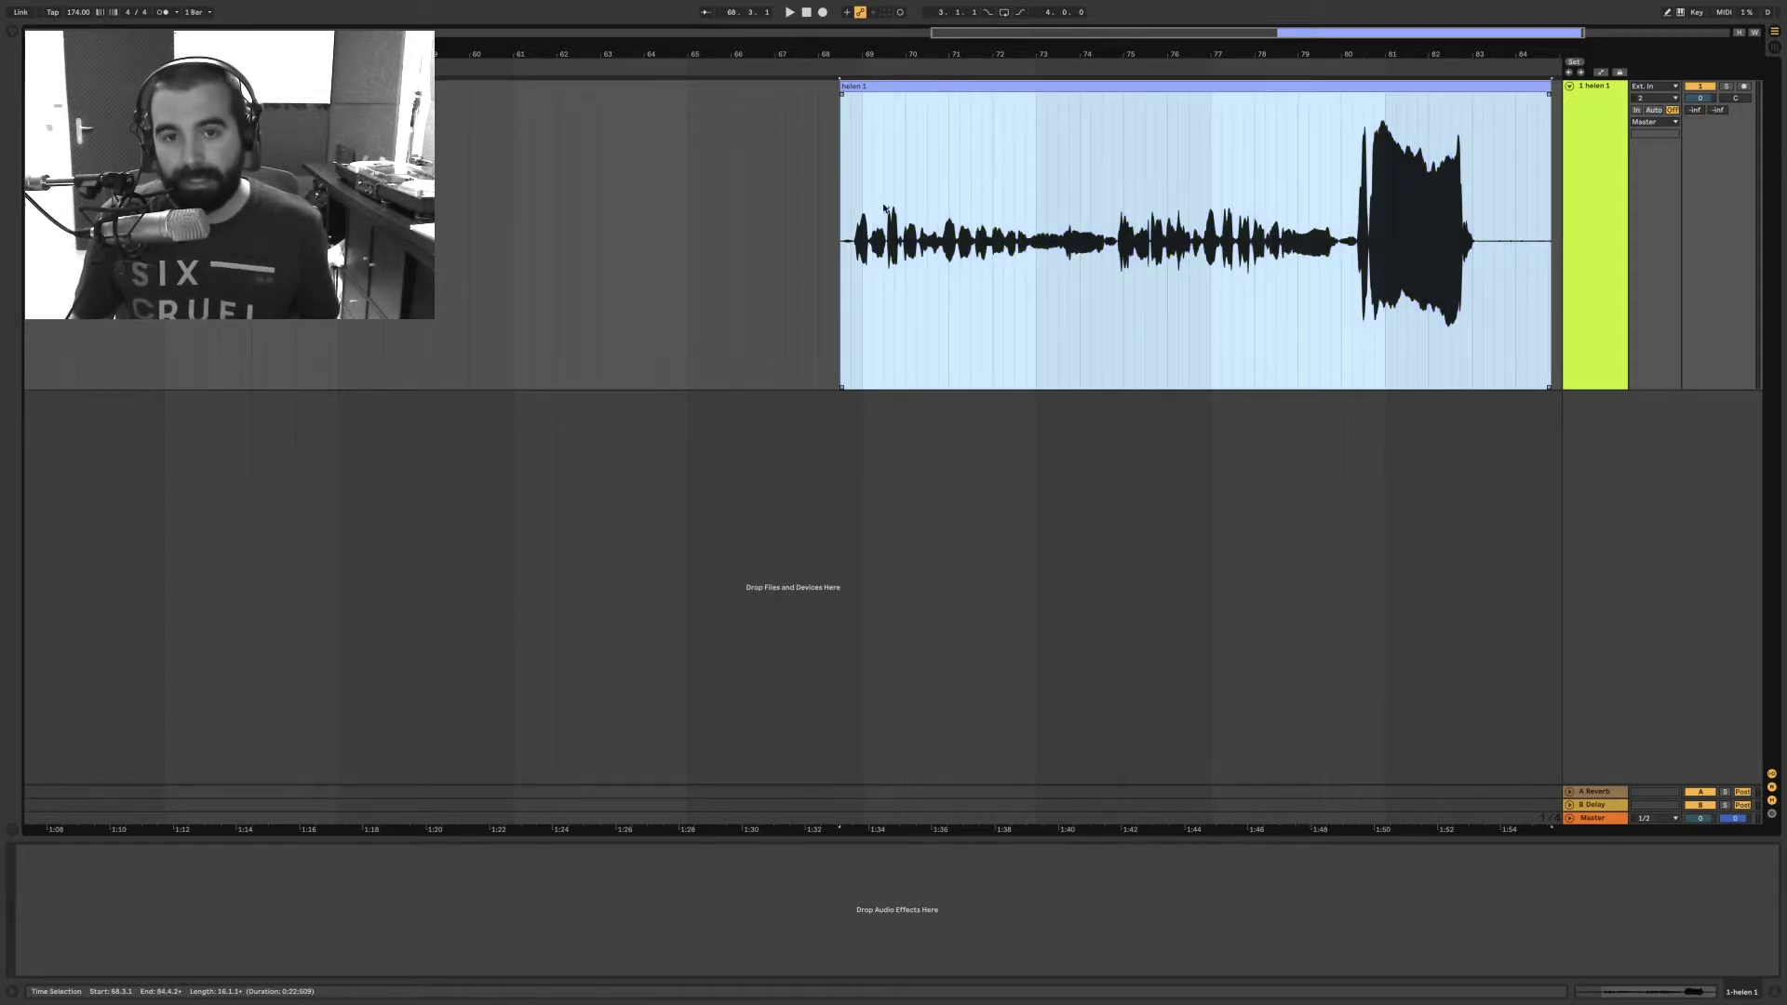
Step: Duplicate the vocal track, then deactivate and collapse the original
click(1616, 149)
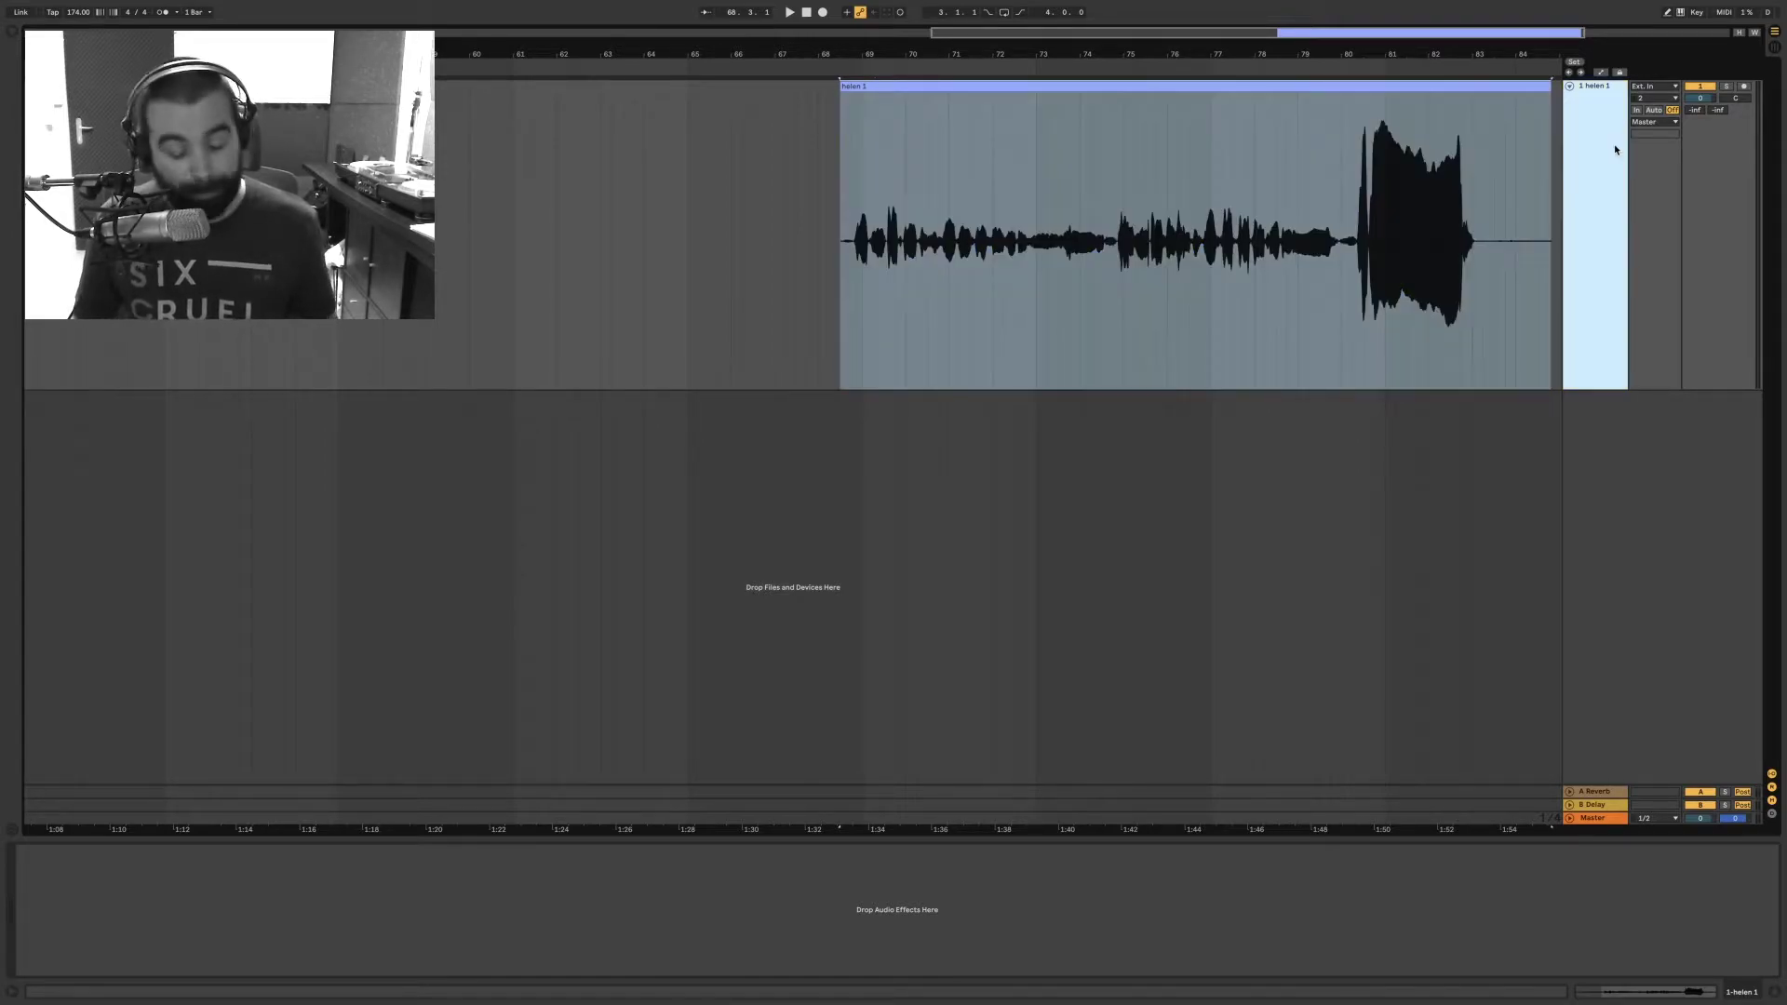
key(ctrl+d)
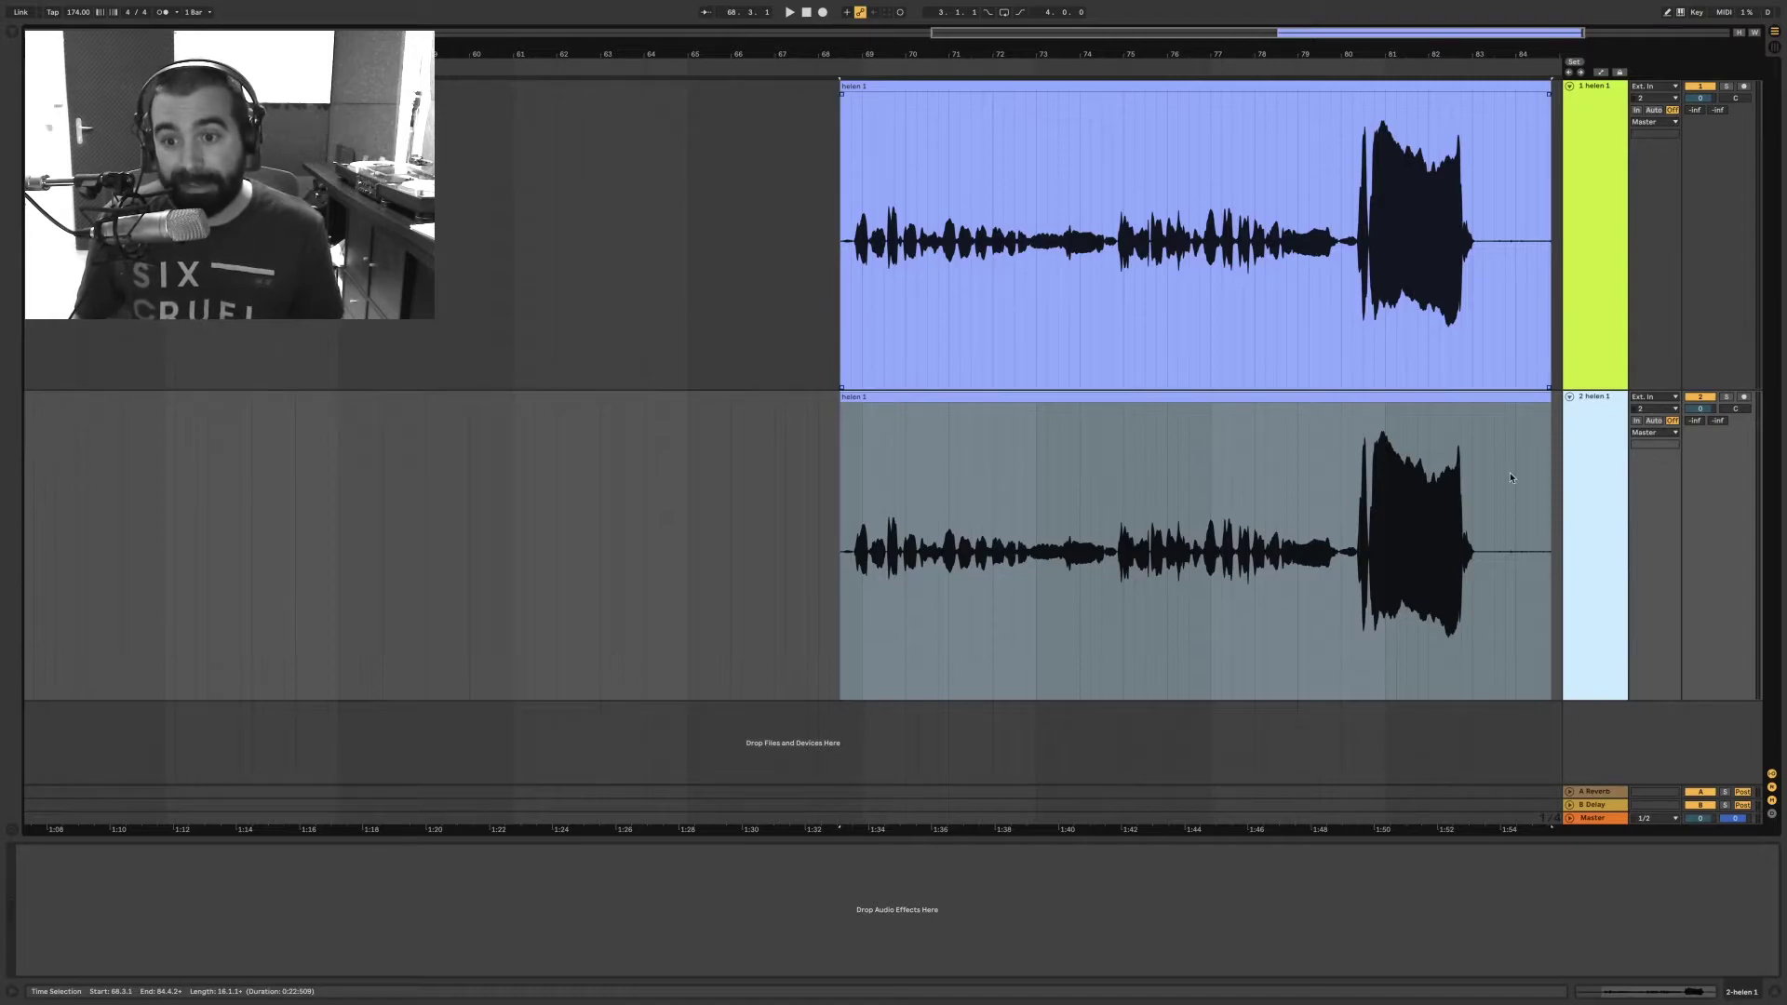
click(1613, 160)
click(1696, 88)
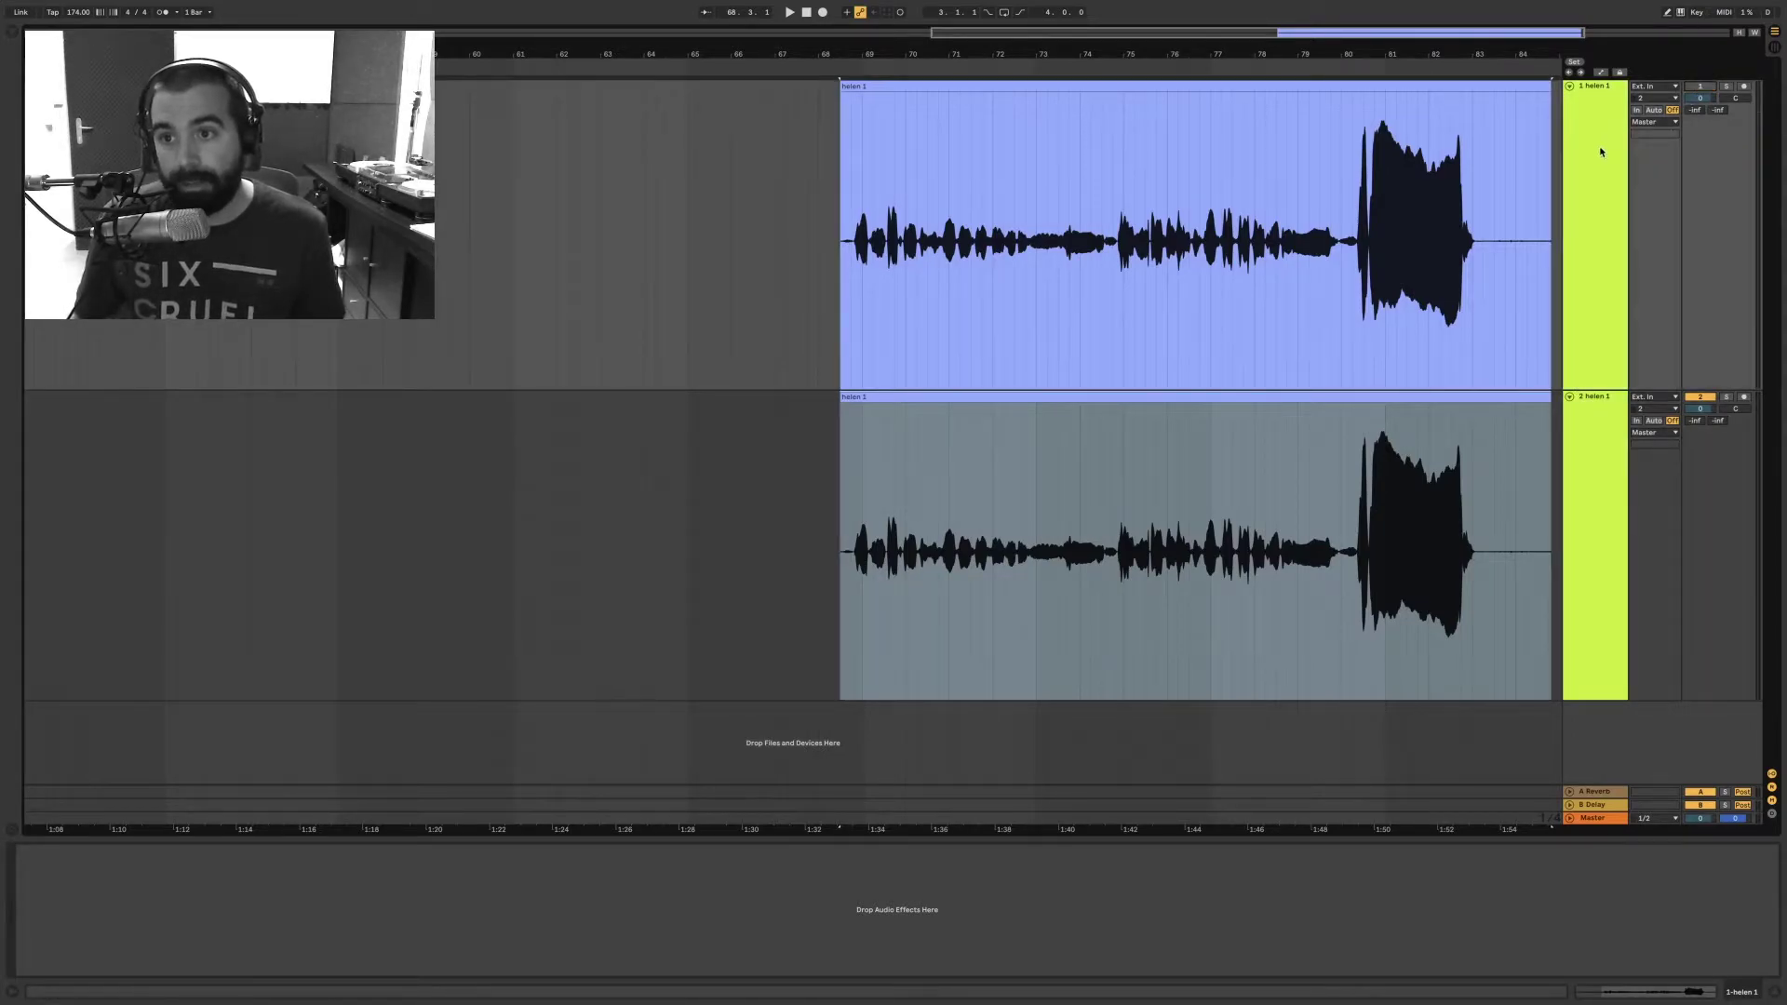
click(1601, 145)
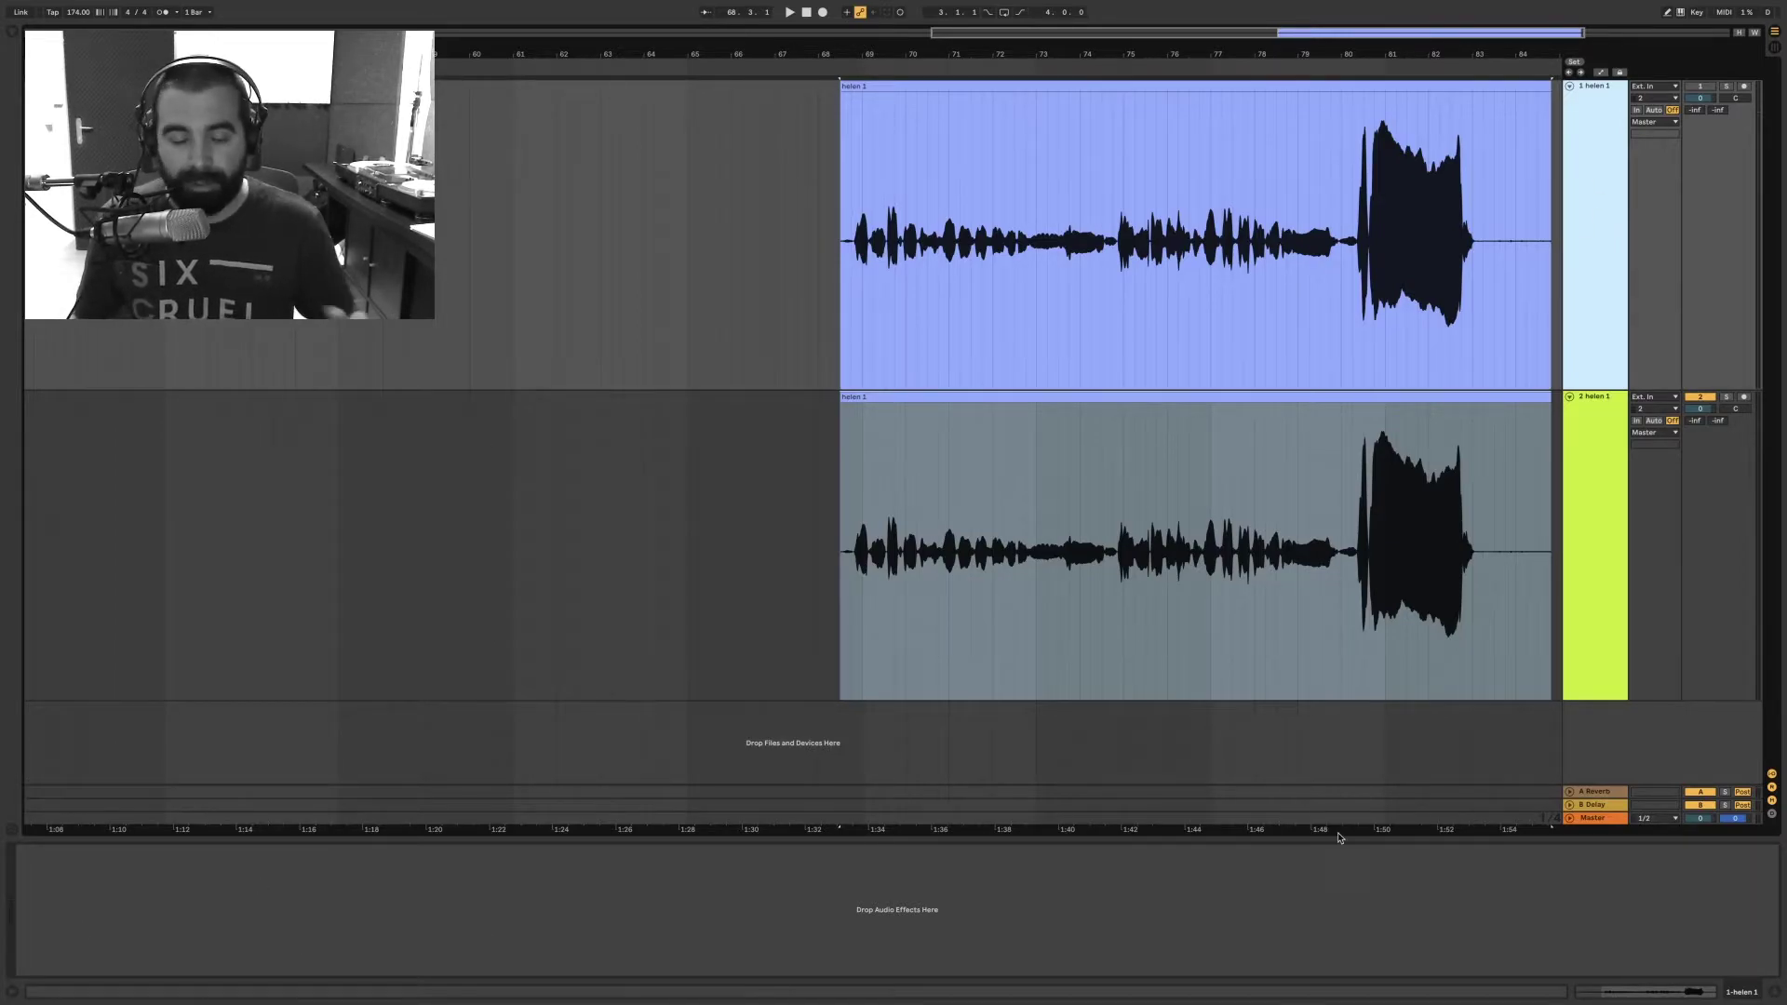
click(1572, 90)
Step: Rename the duplicated track with the vocalist's first name followed by "fx"
click(1619, 141)
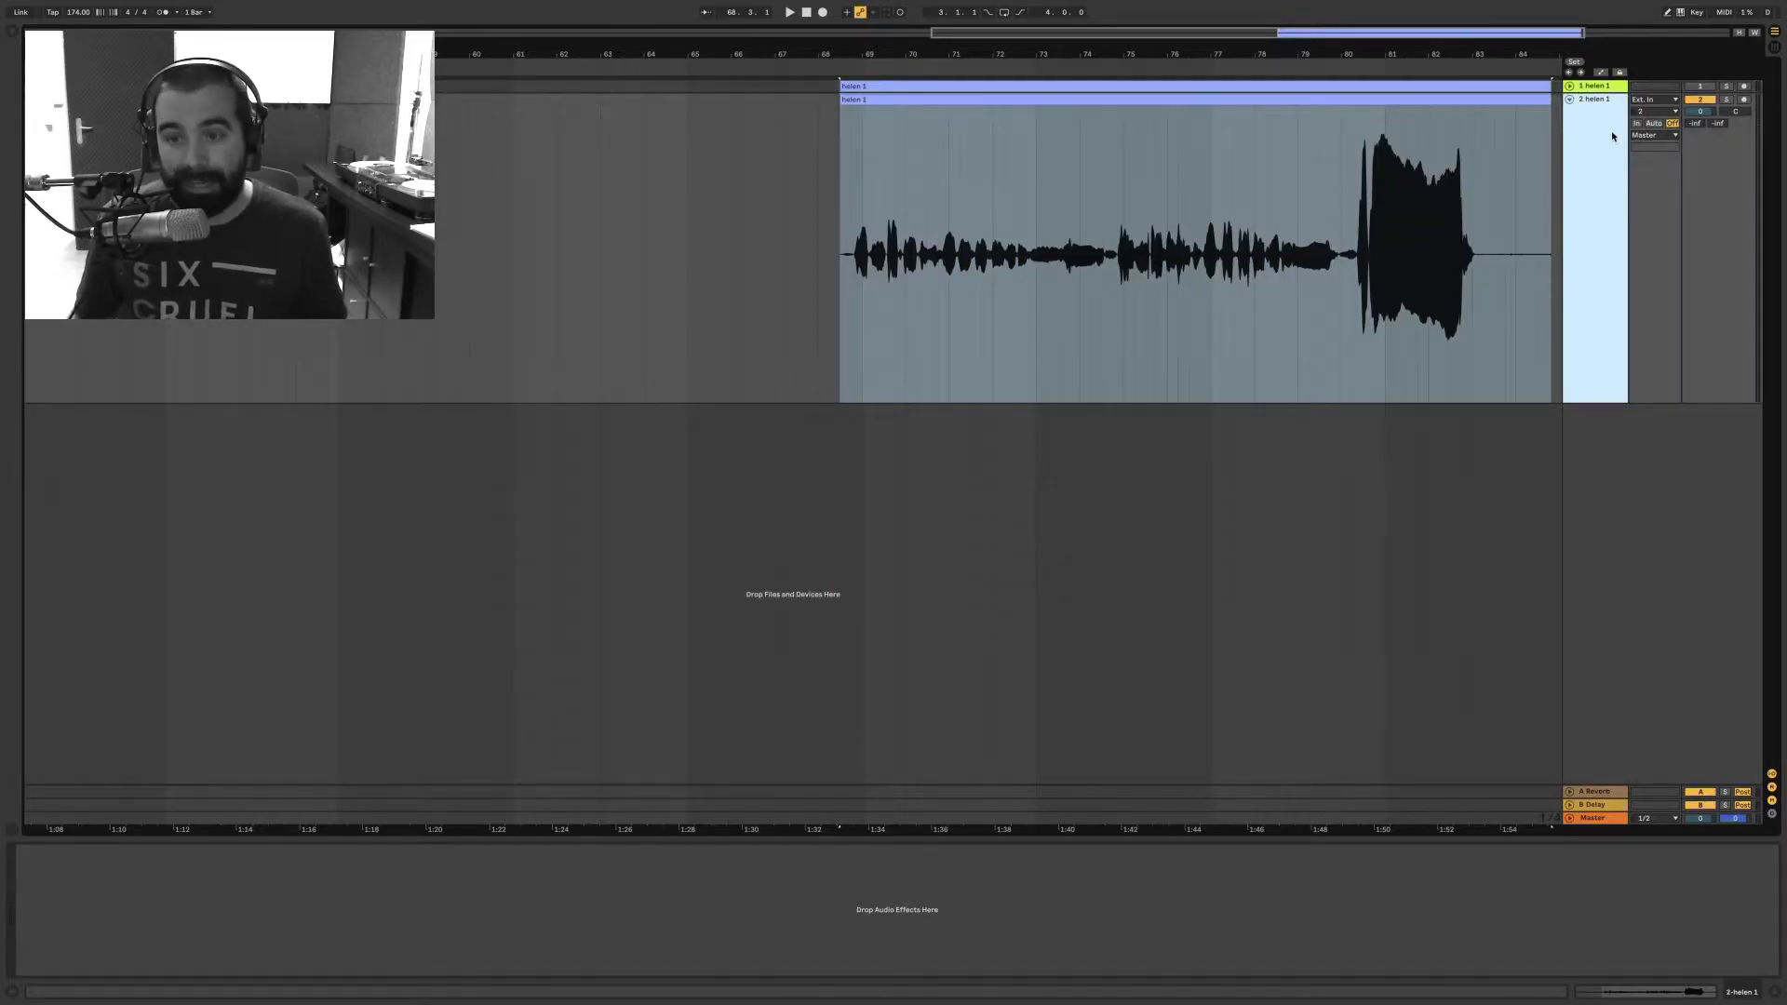
key(ctrl+r)
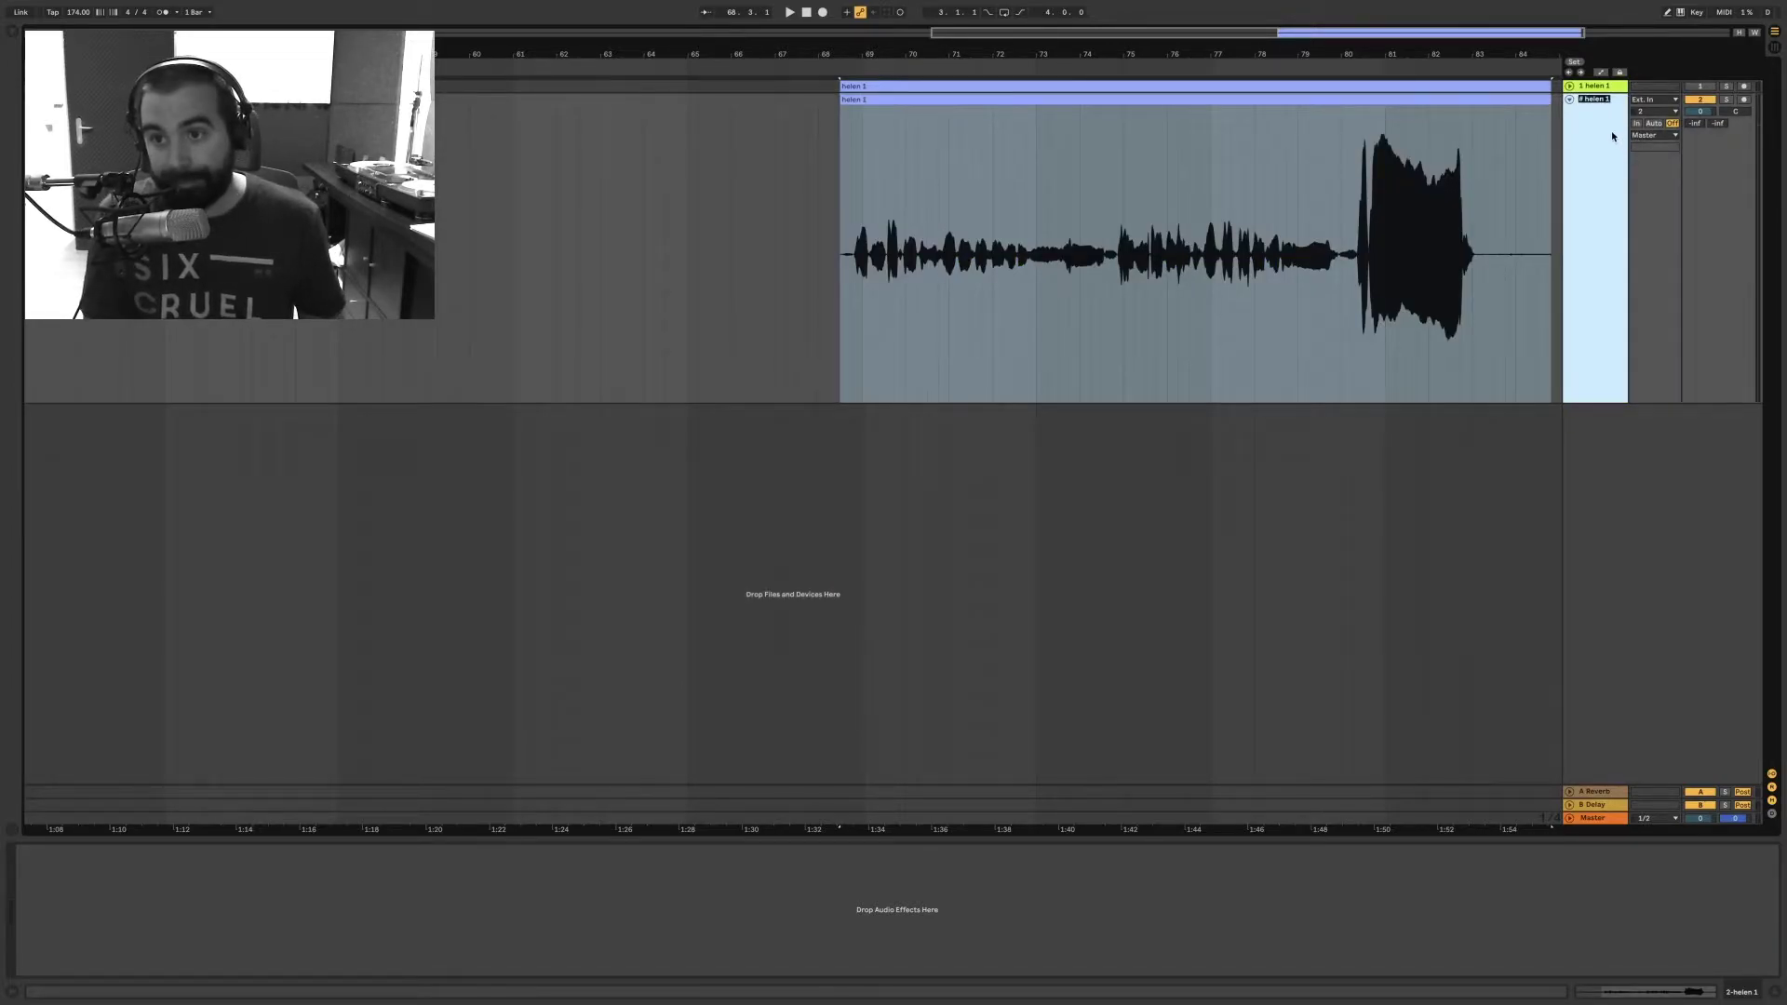
text(helen)
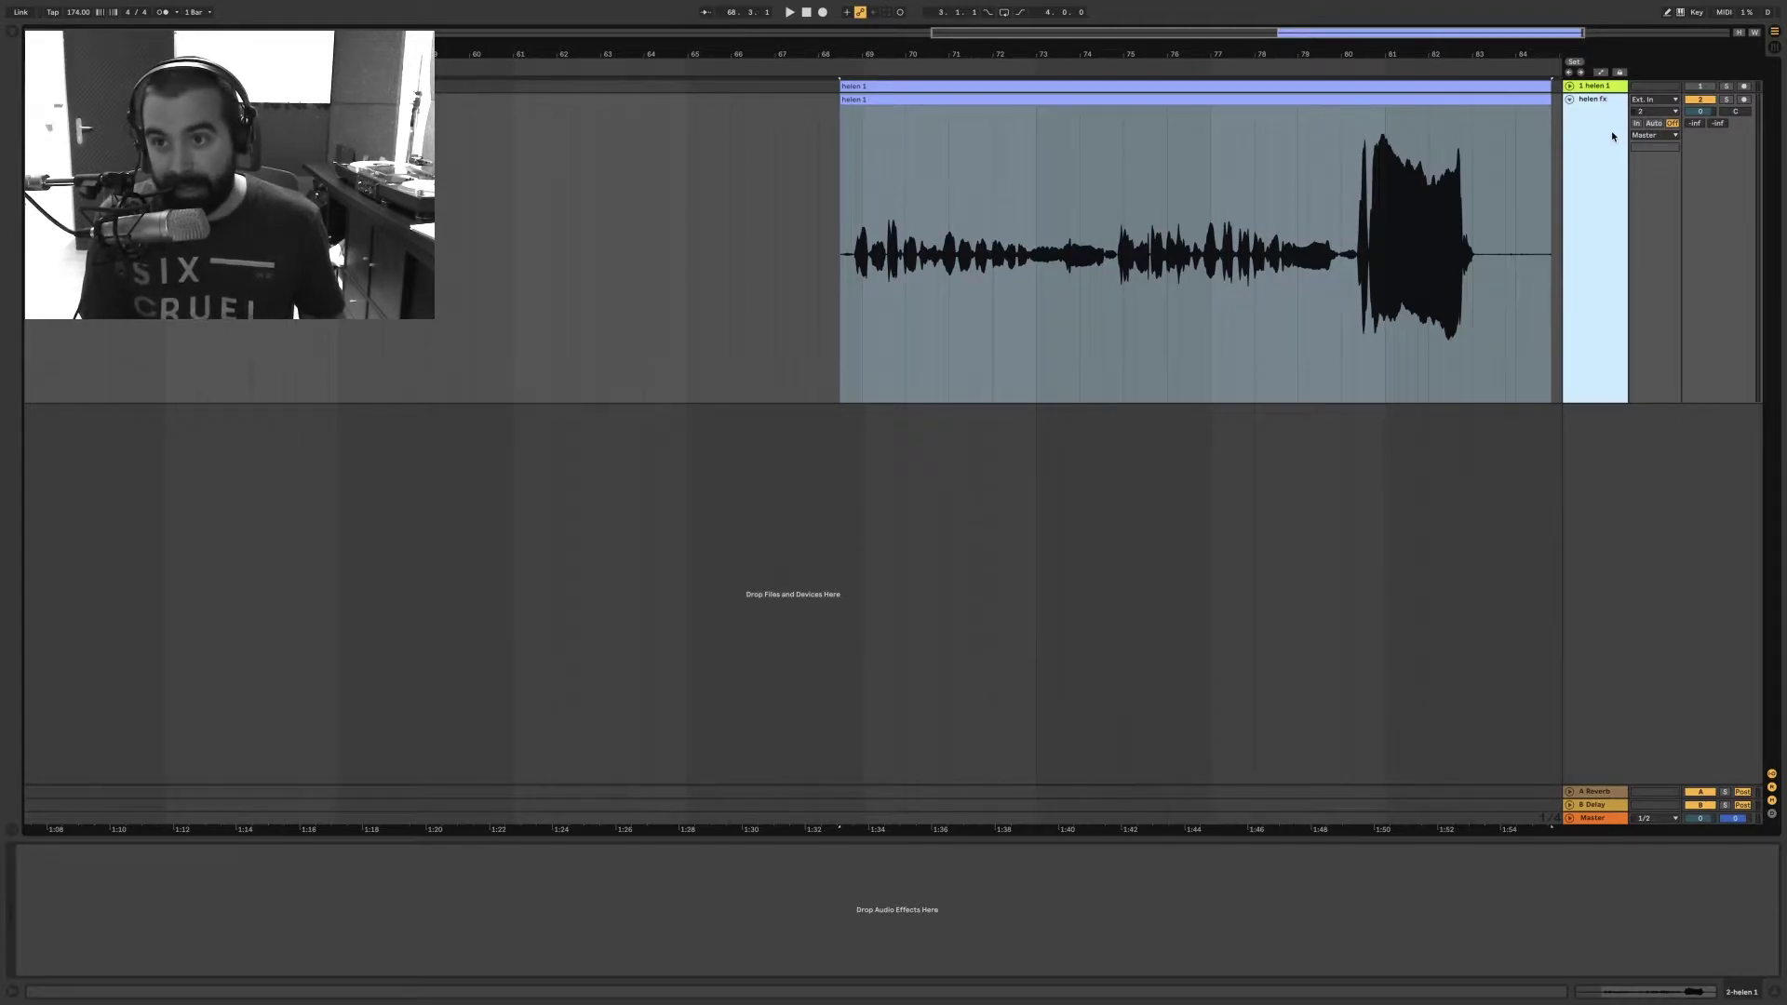
text( fx)
key(Return)
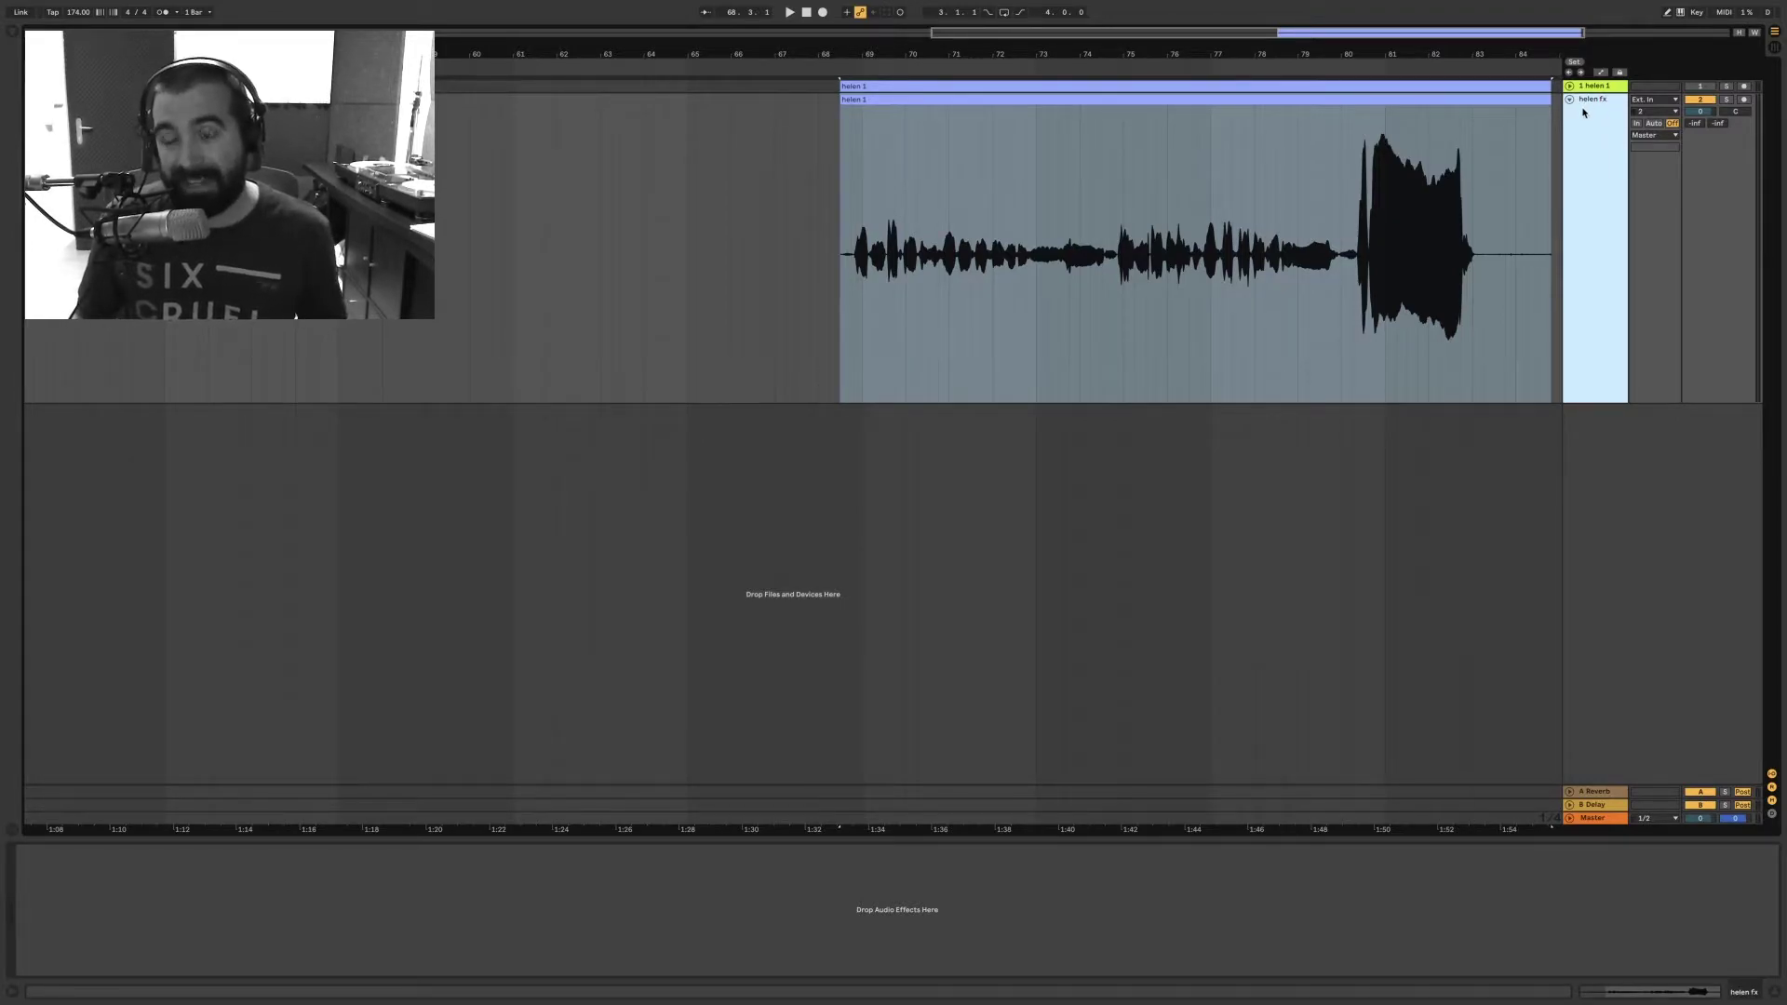
Step: Split the duplicated vocal clip after its first word at 69.2.1 and delete everything that follows
click(1473, 127)
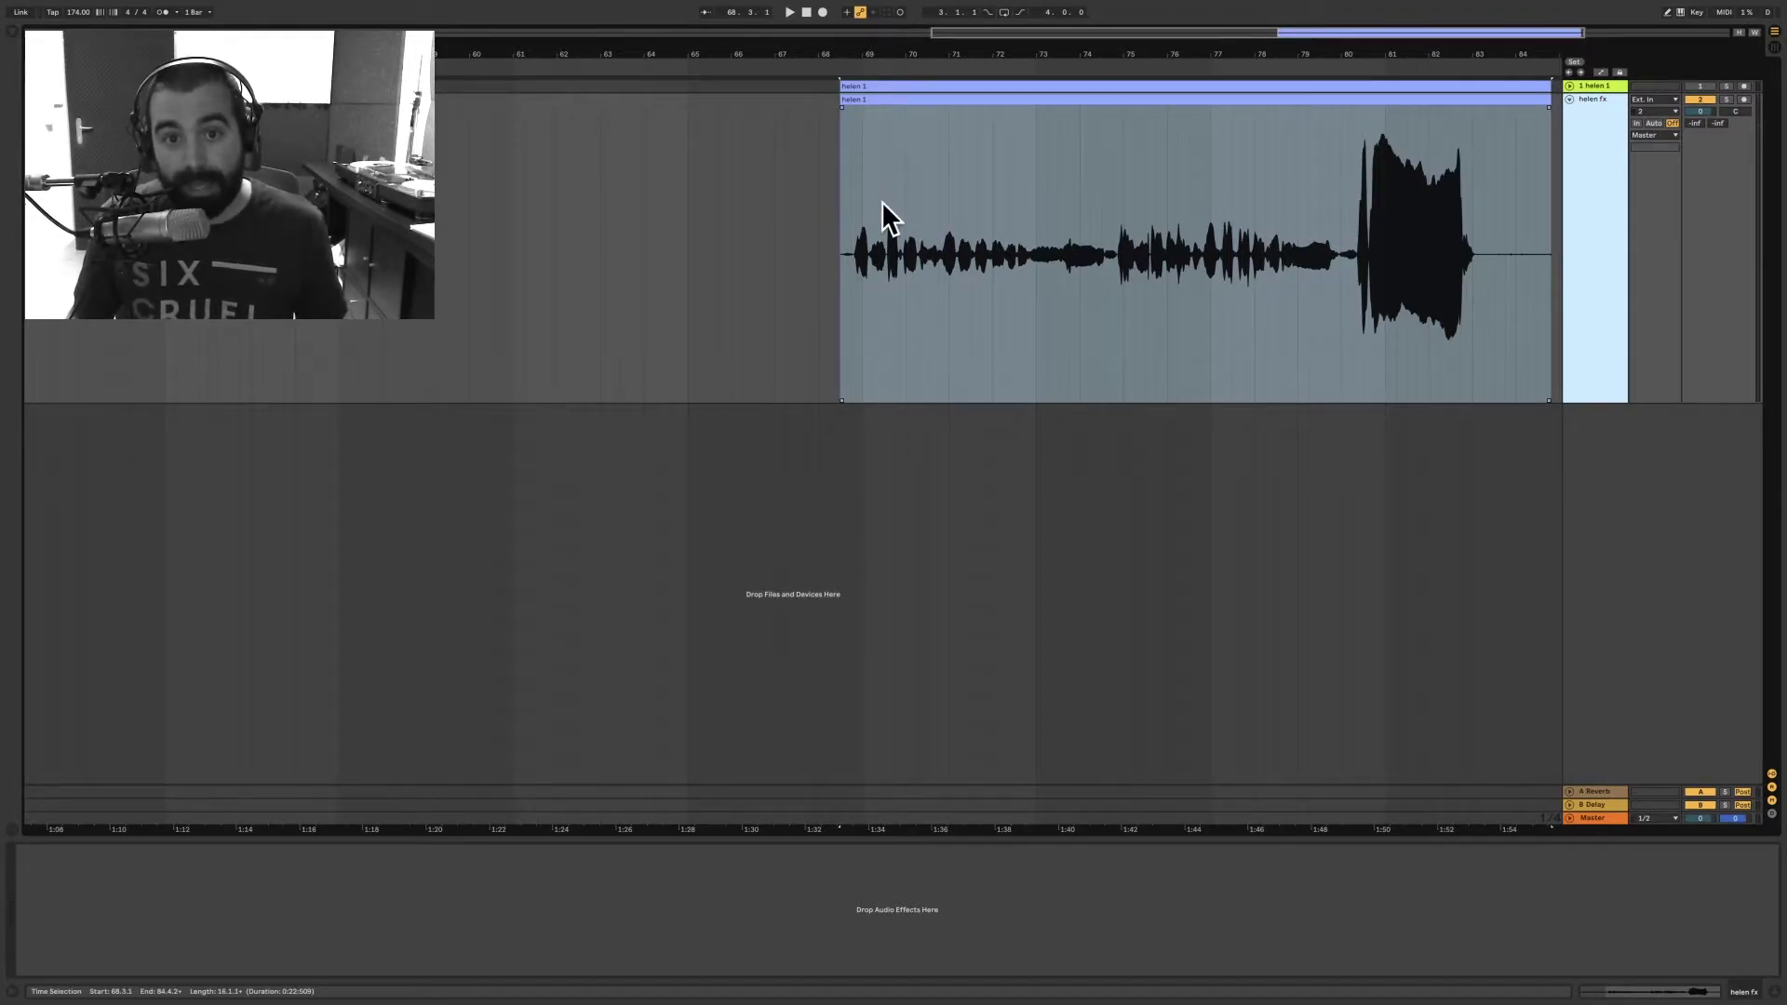
click(843, 322)
key(space)
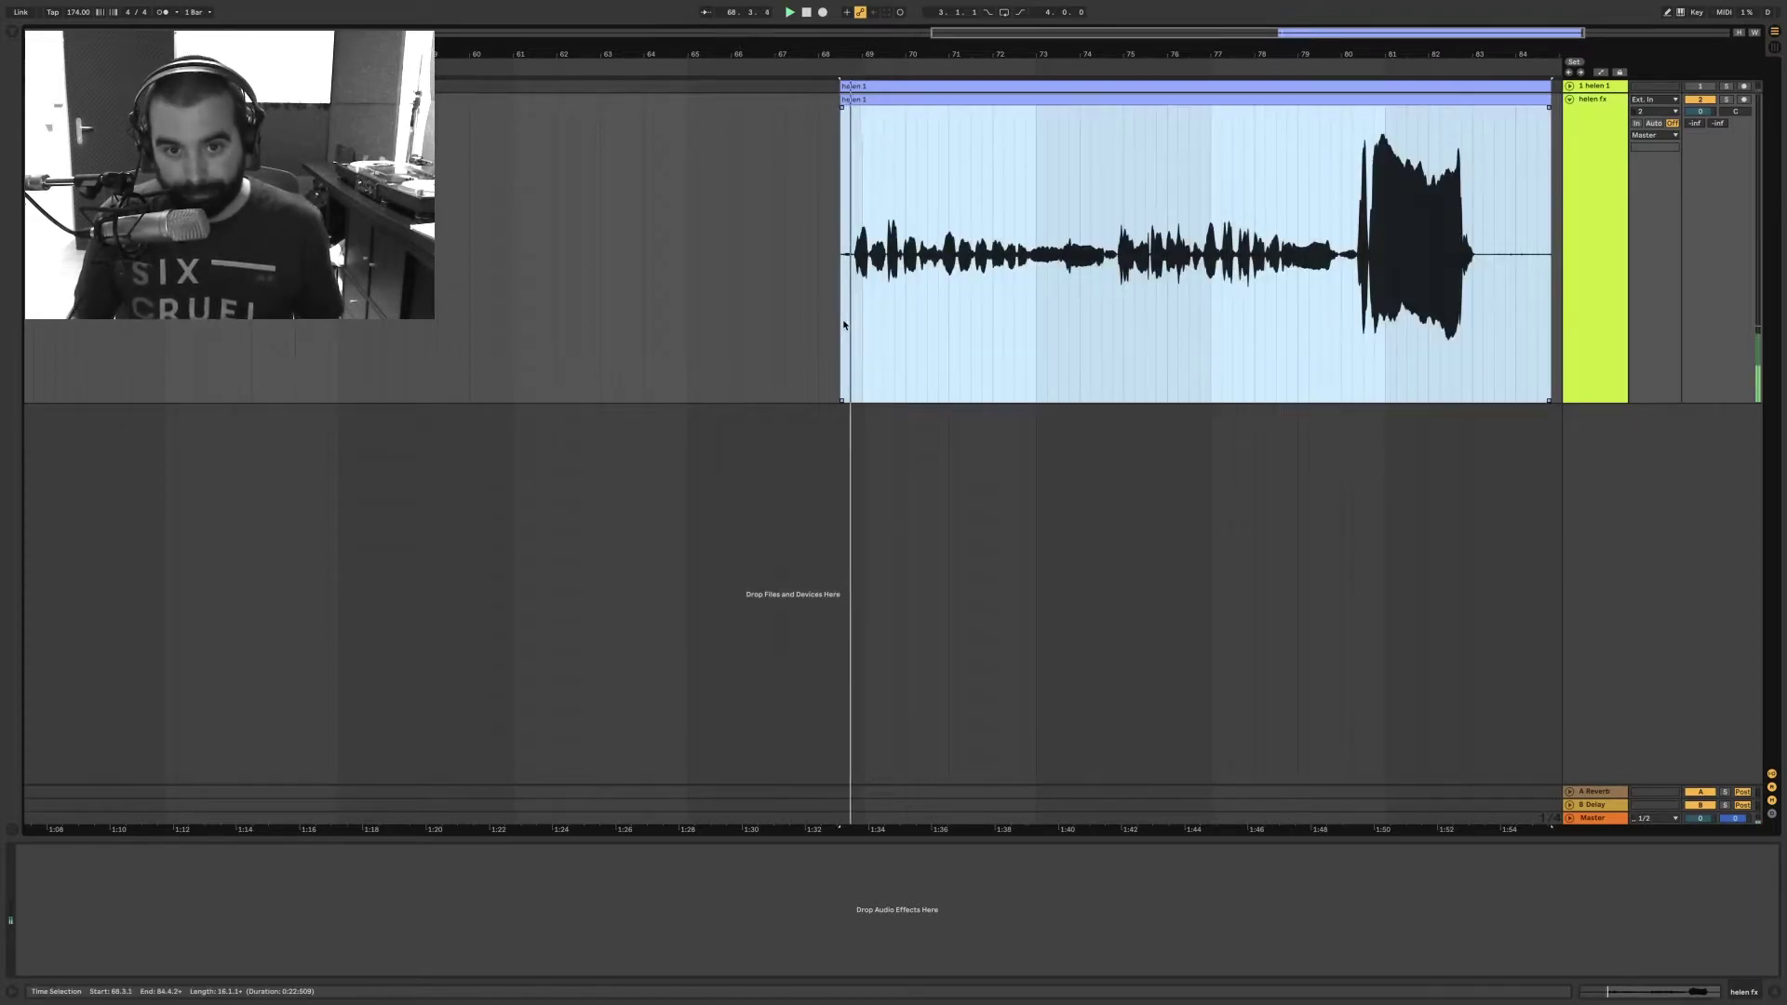
key(space)
drag(872, 270, 845, 274)
key(ctrl+e)
click(907, 99)
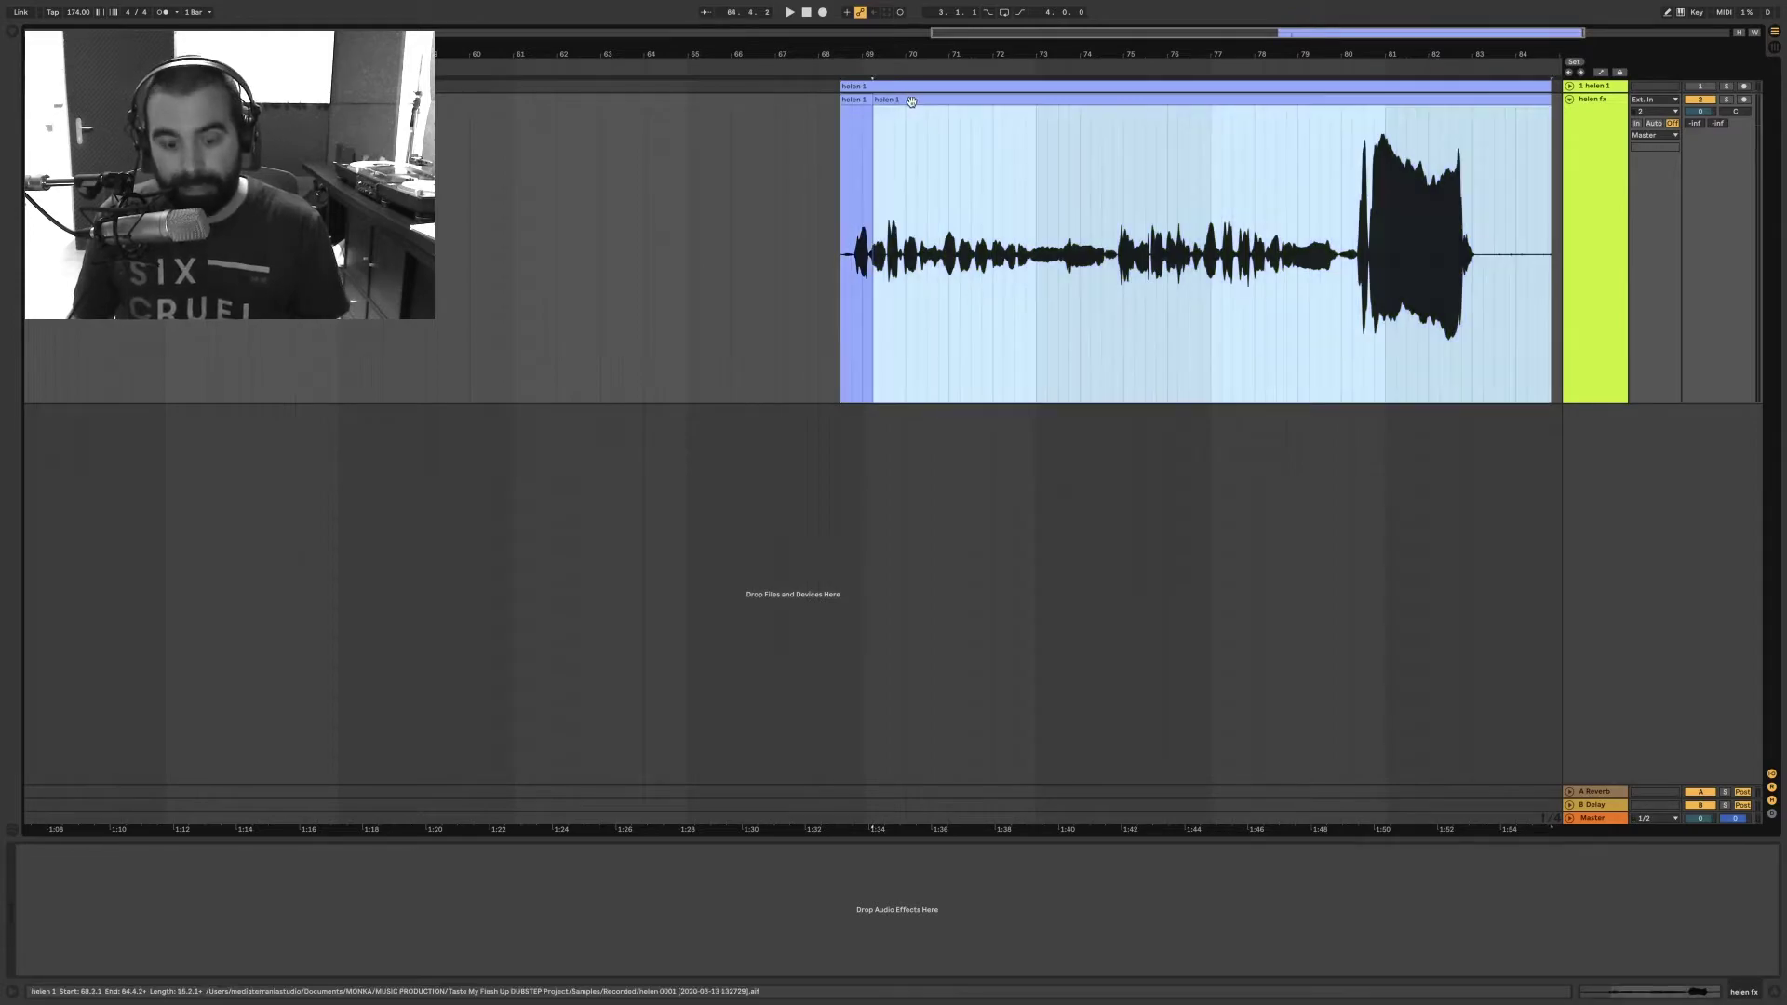
key(Delete)
Step: Trim the first-word clip to run from 68.4.2 to 69.1.3, with a short fade-in and fade-out, and audition it
drag(852, 54, 869, 253)
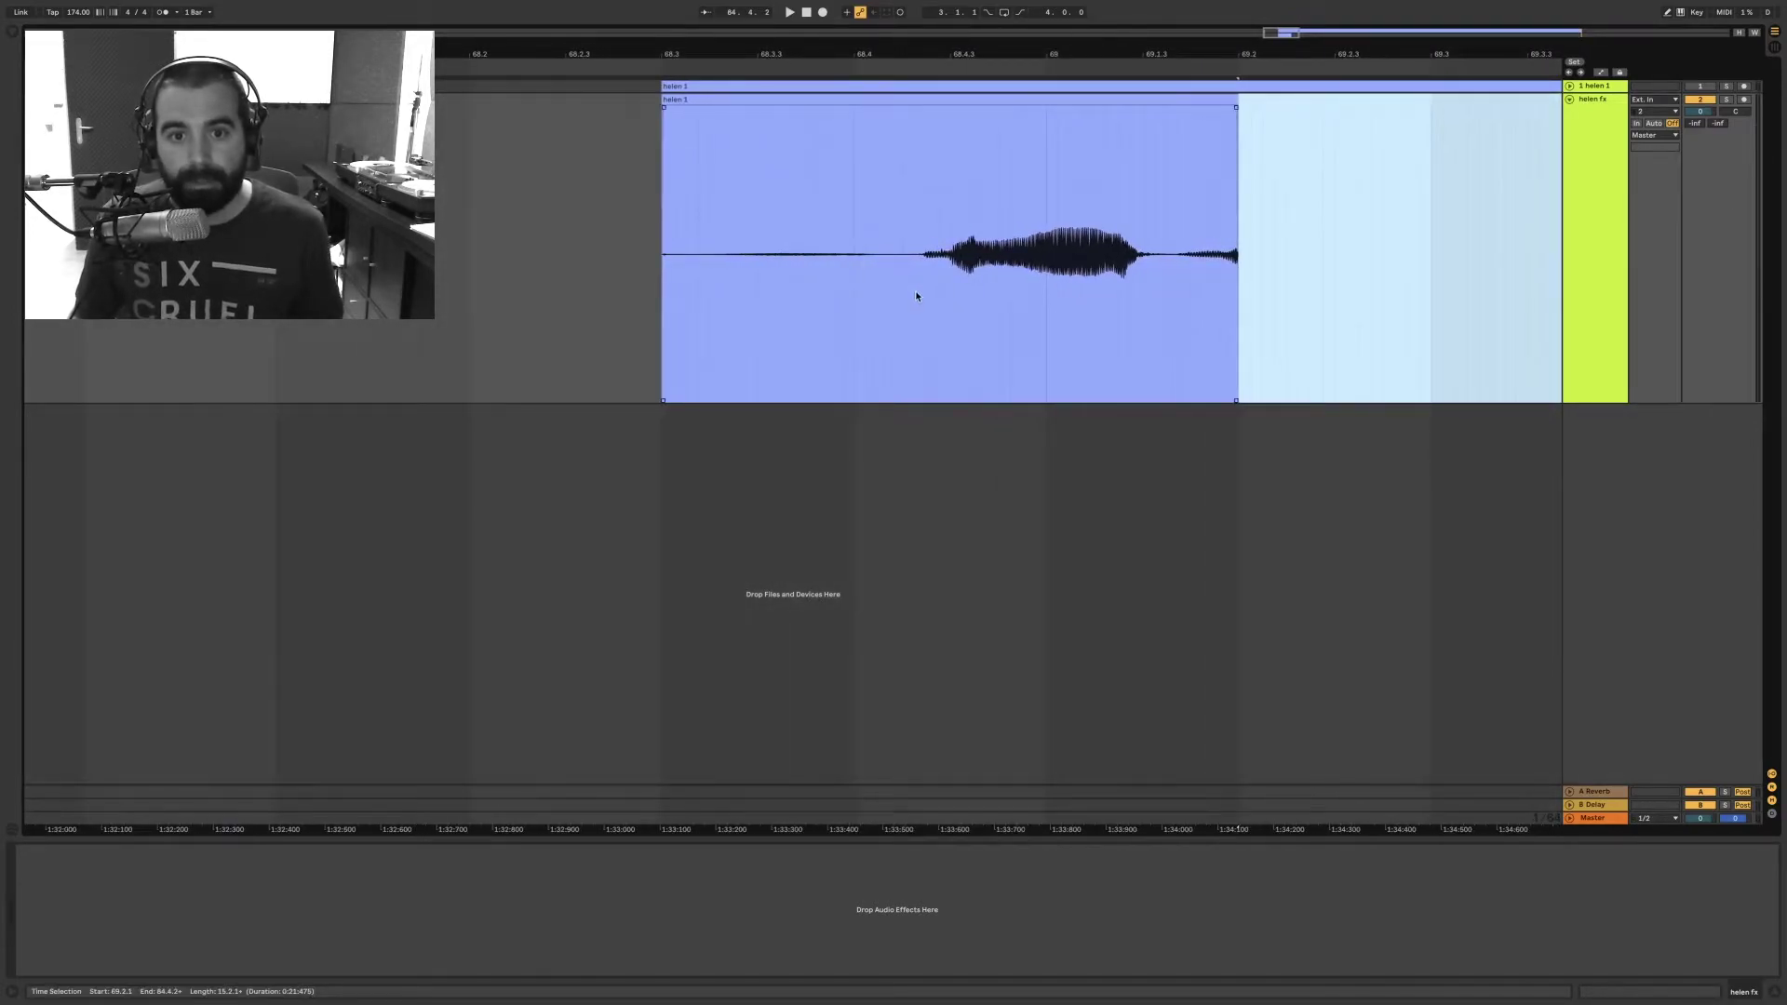
key(space)
click(770, 303)
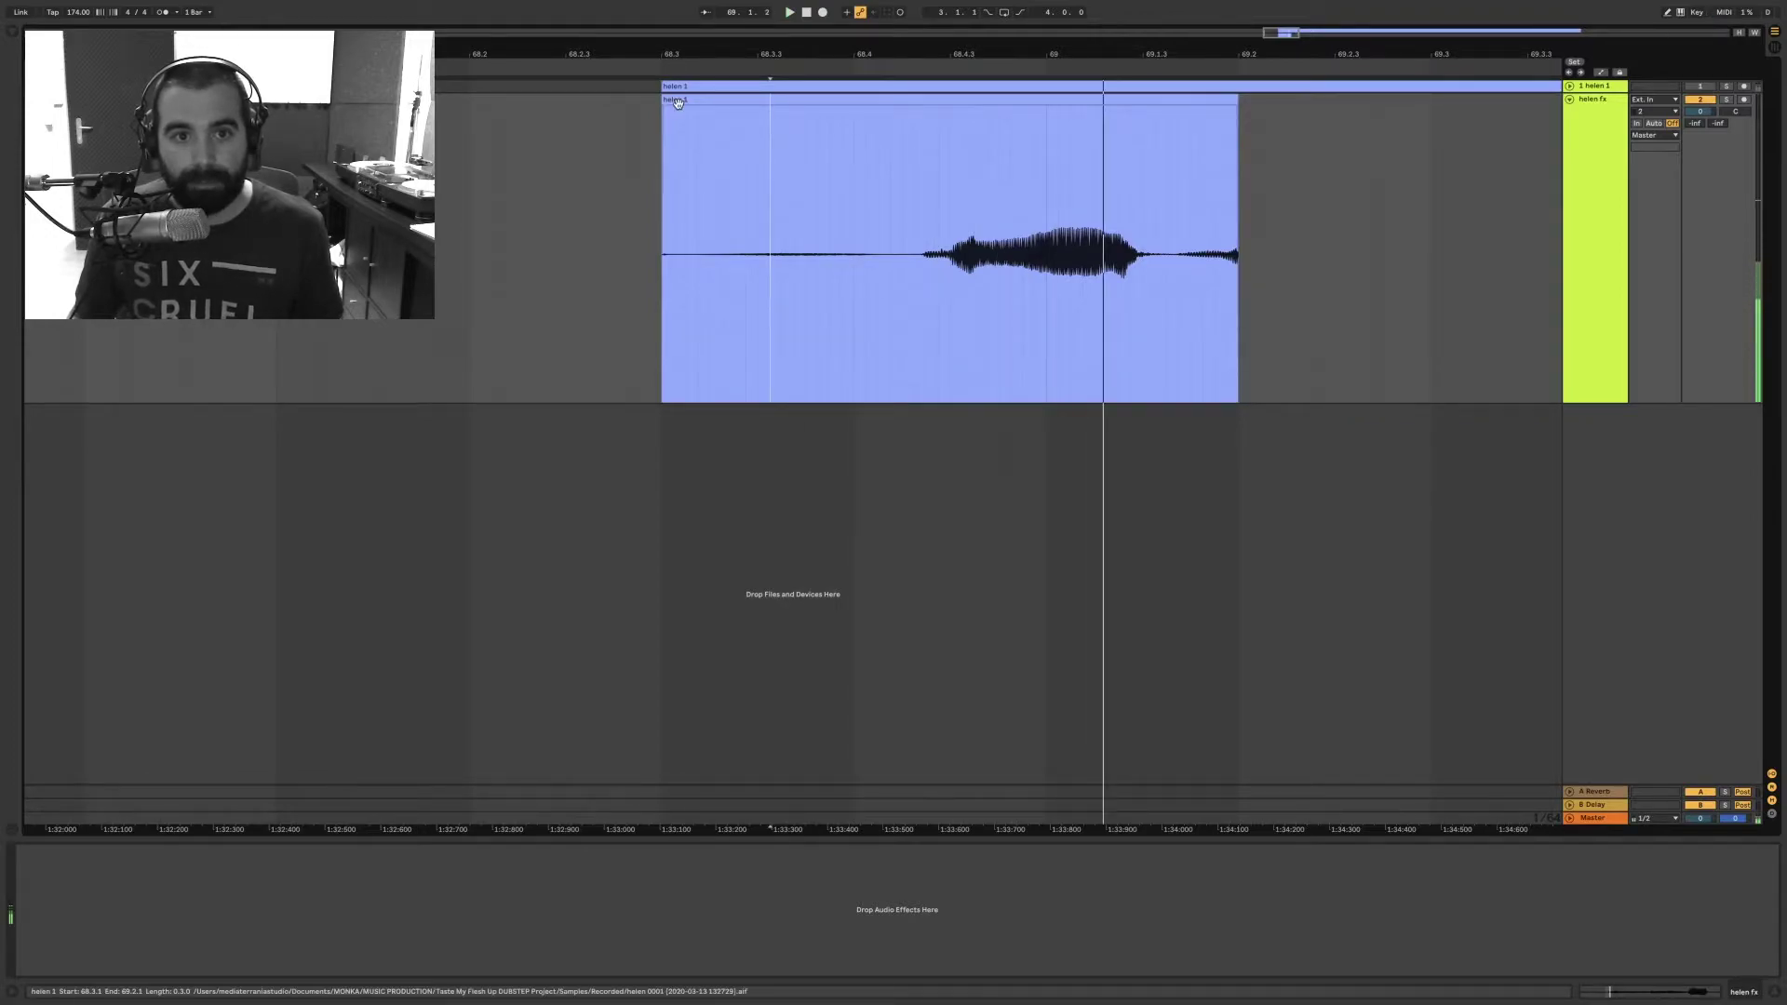
drag(663, 104, 930, 110)
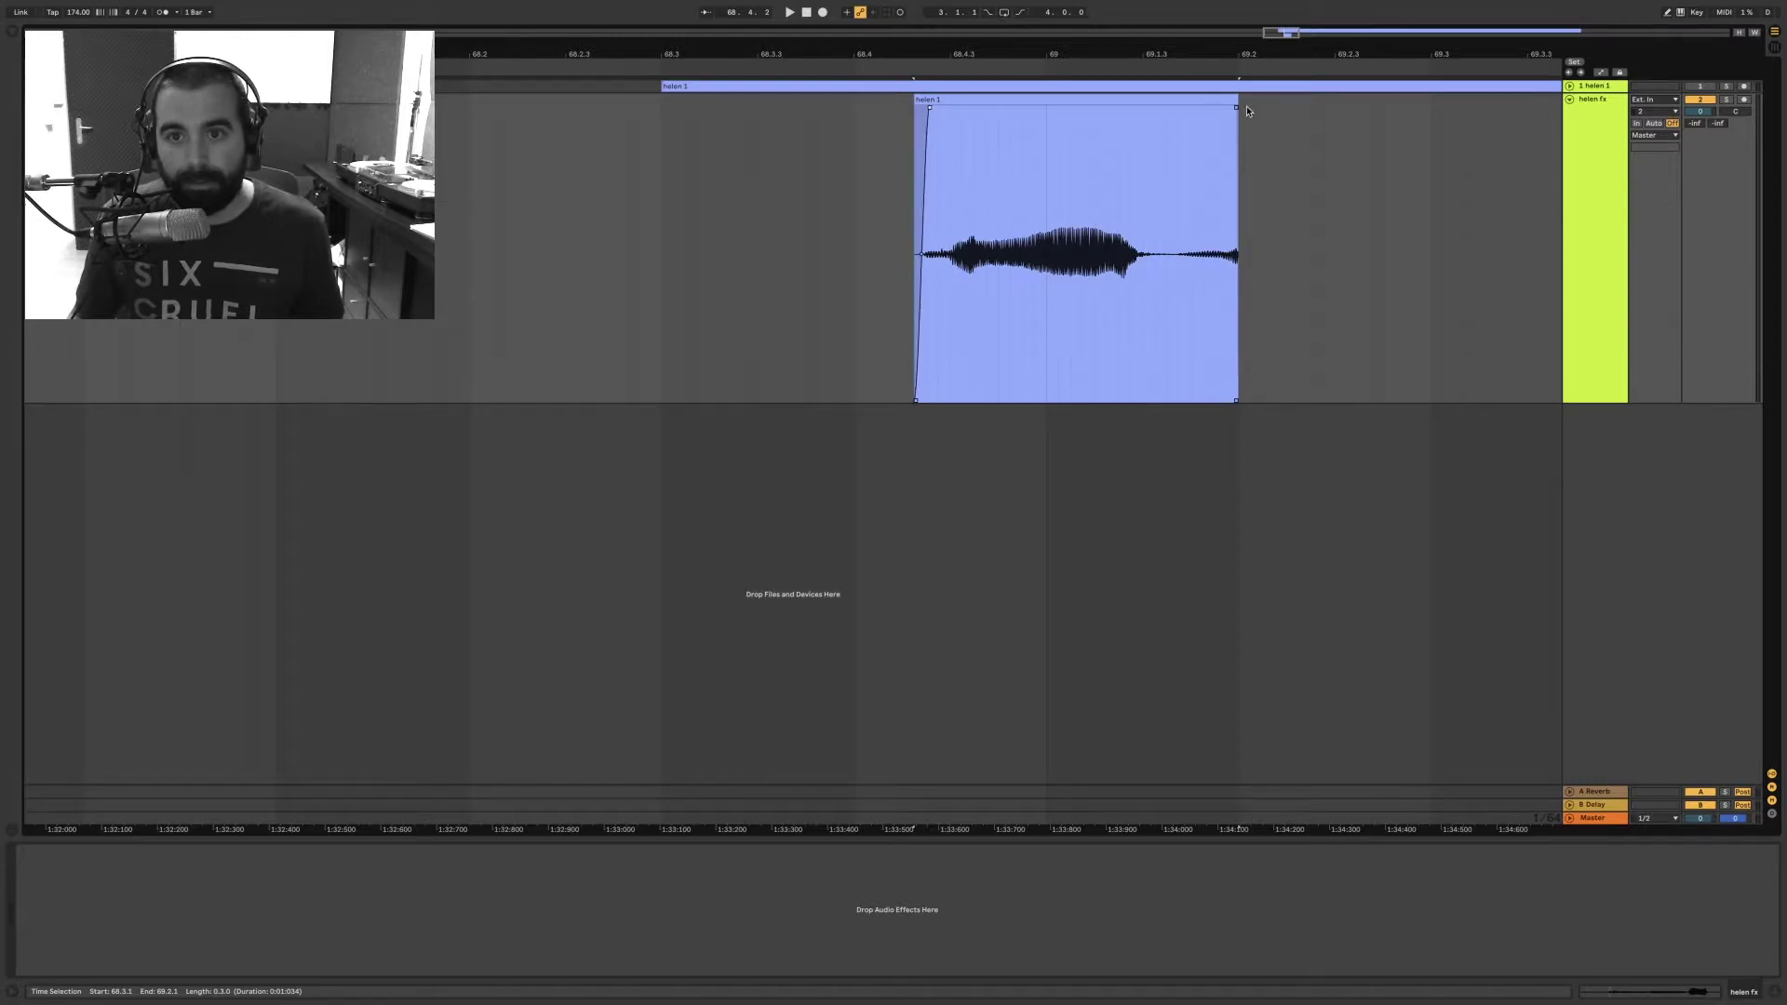
drag(1239, 109, 1149, 113)
click(1017, 98)
key(space)
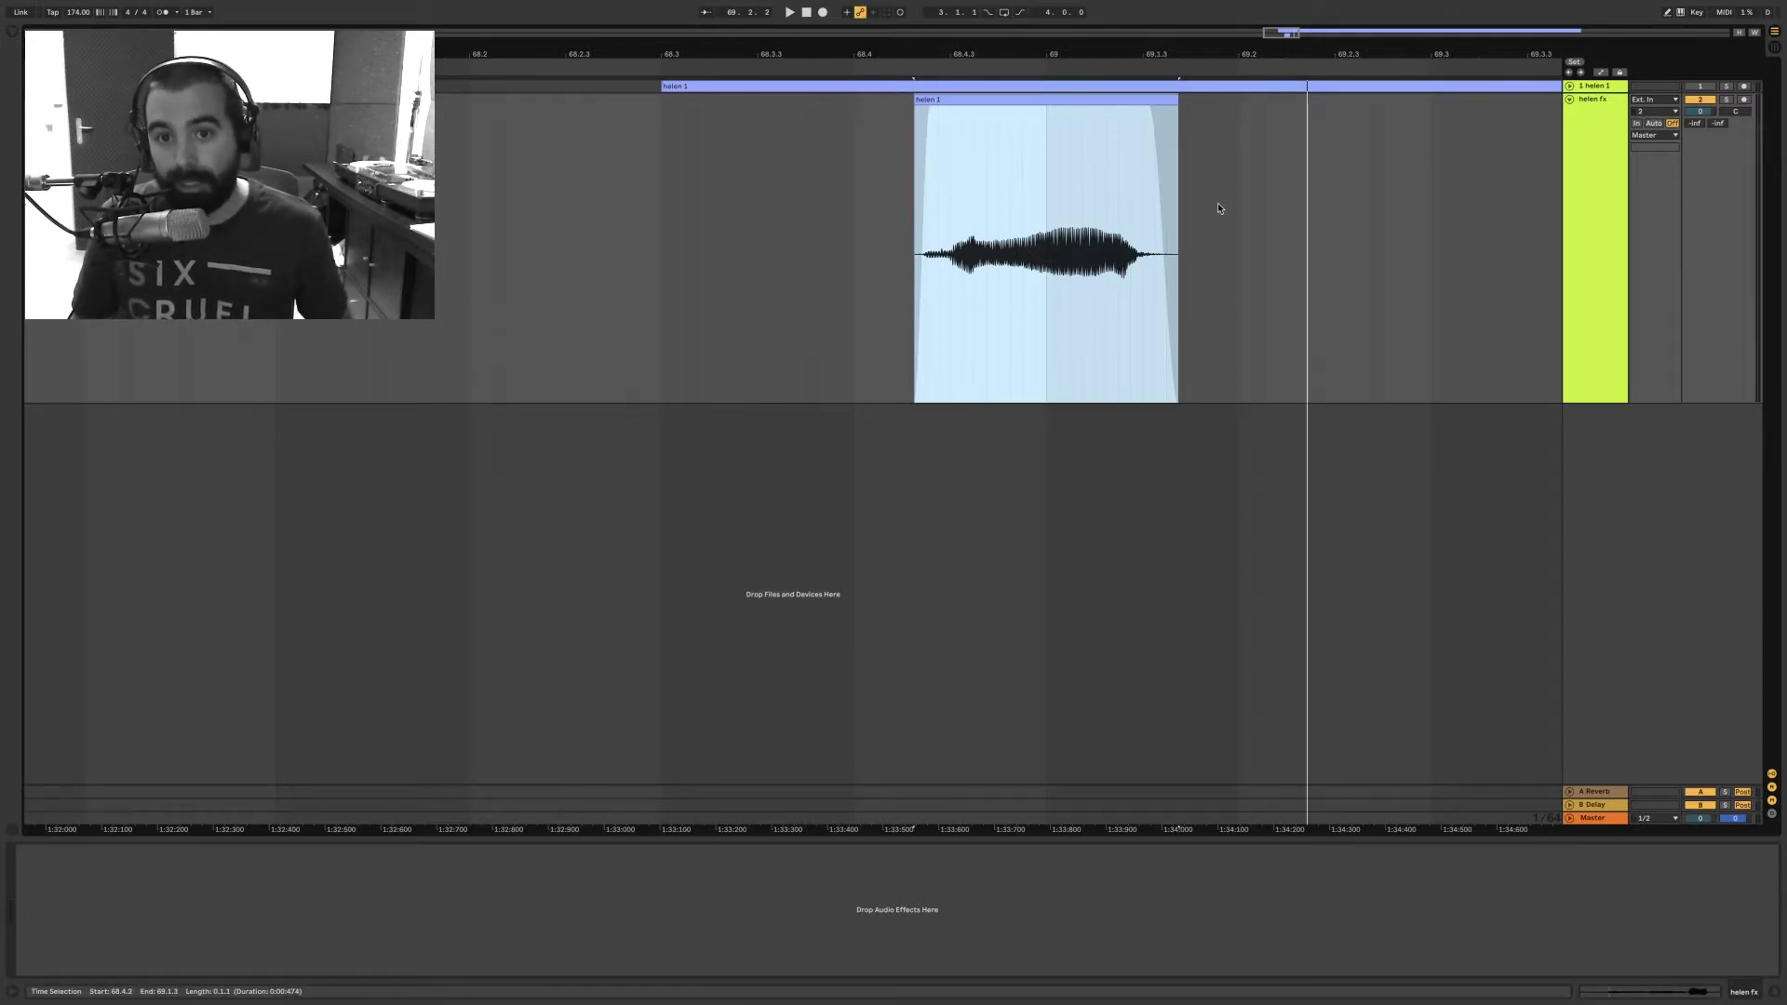
key(space)
Step: Add the Reverb audio effect from the browser to the duplicated vocal track
click(1597, 151)
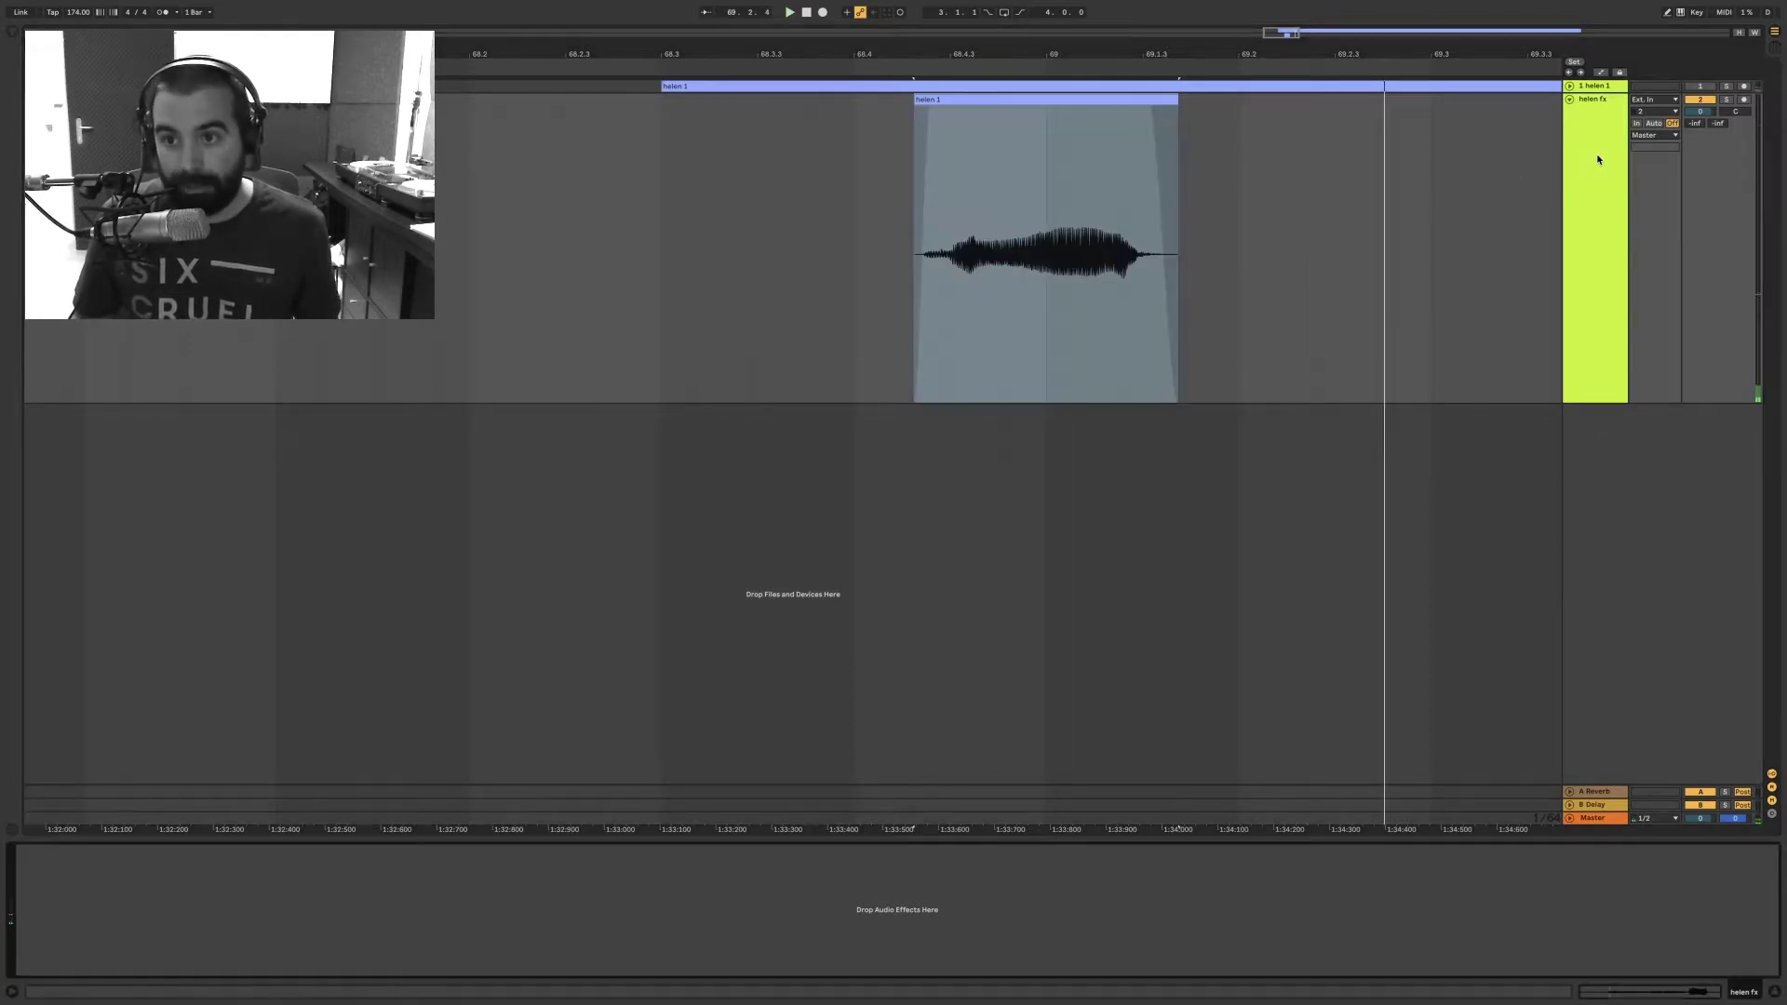
click(14, 36)
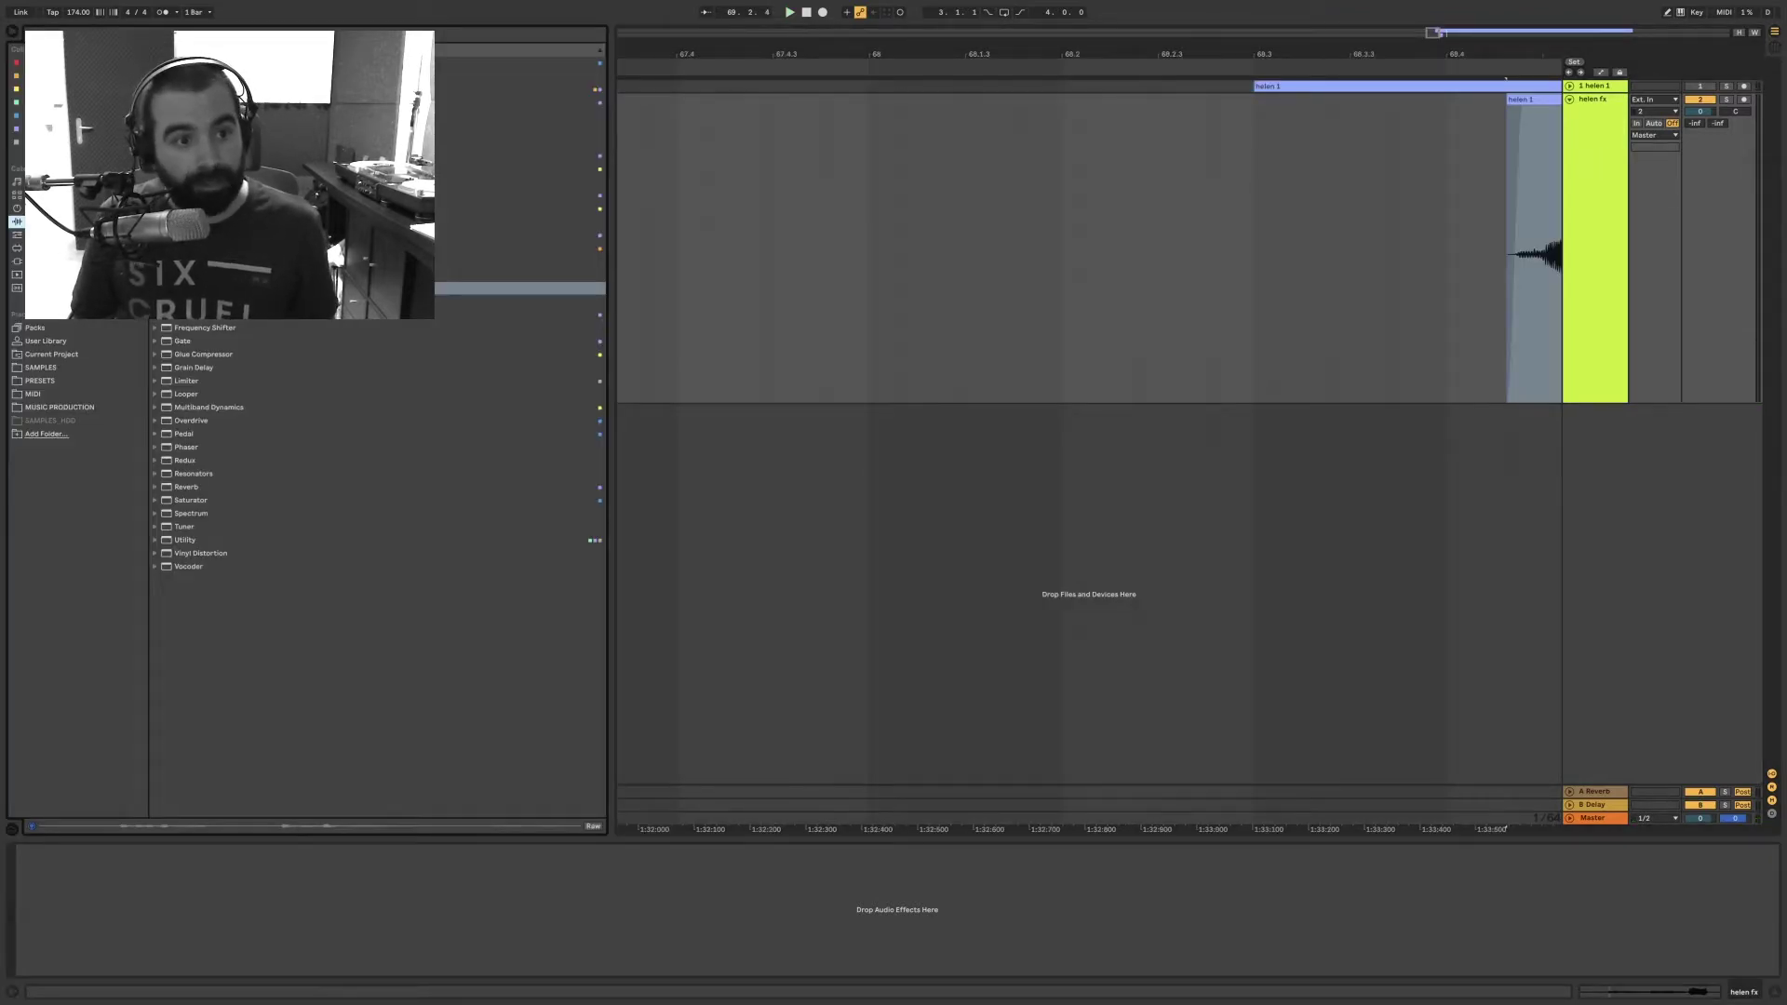
drag(186, 487, 1521, 265)
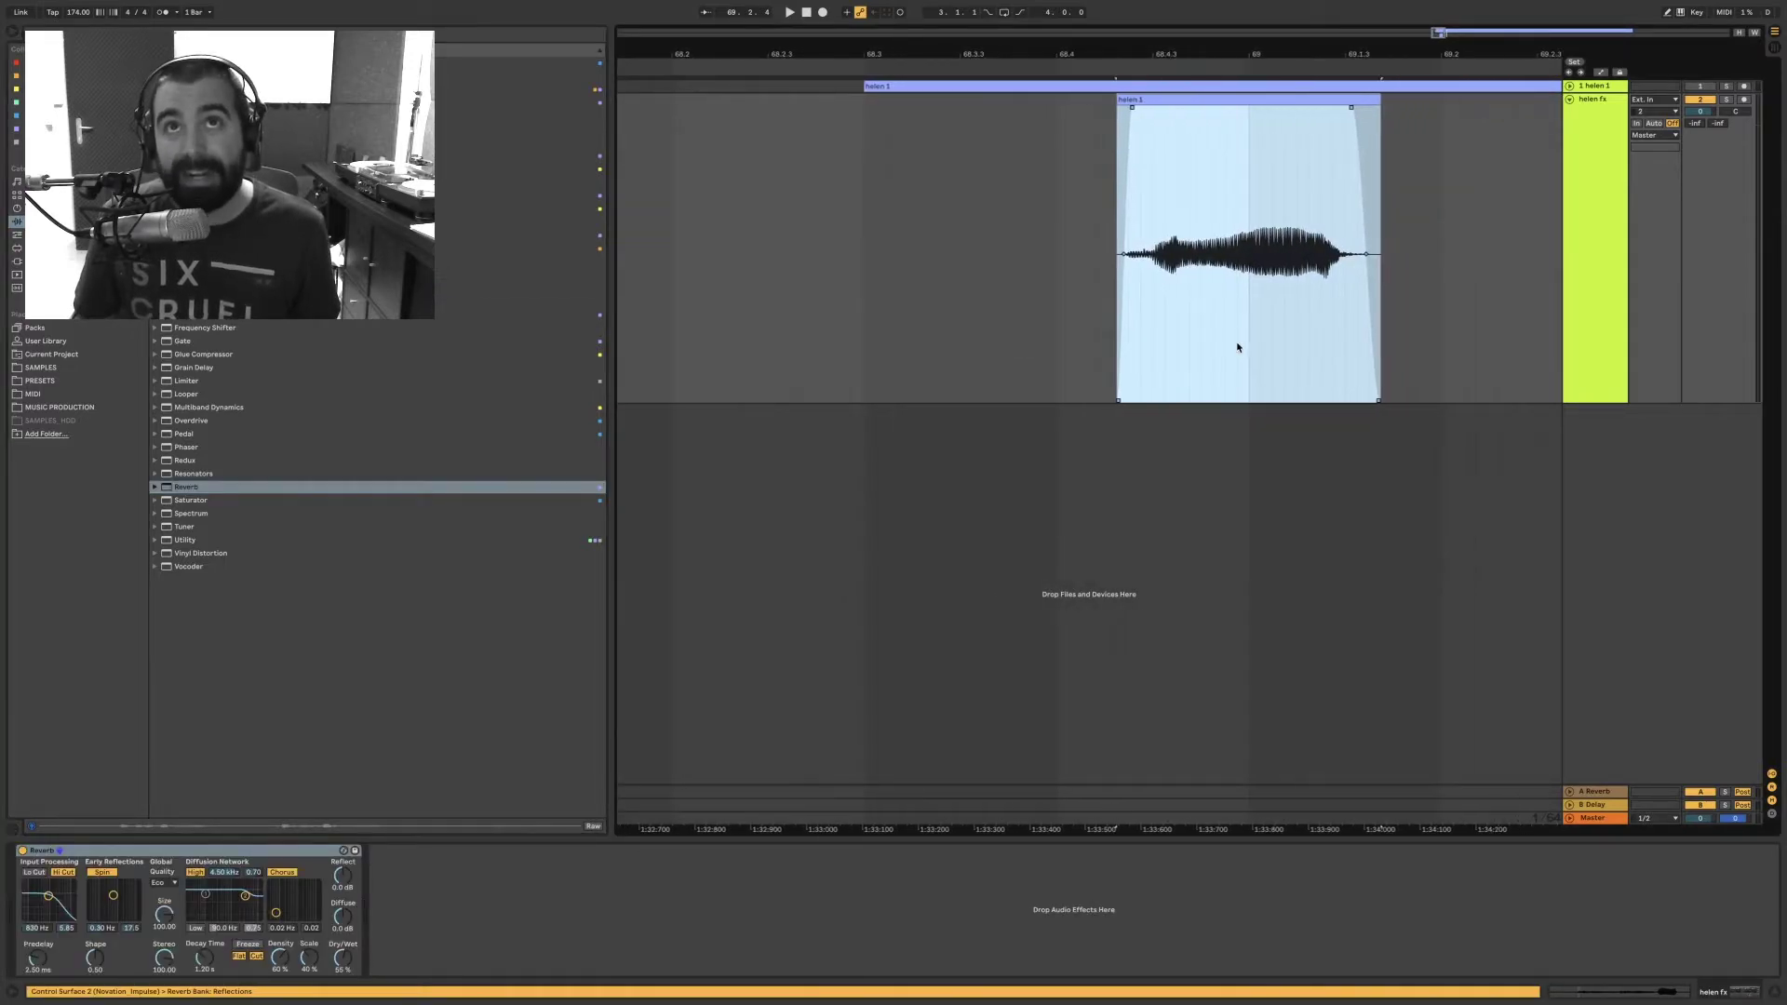
click(6, 37)
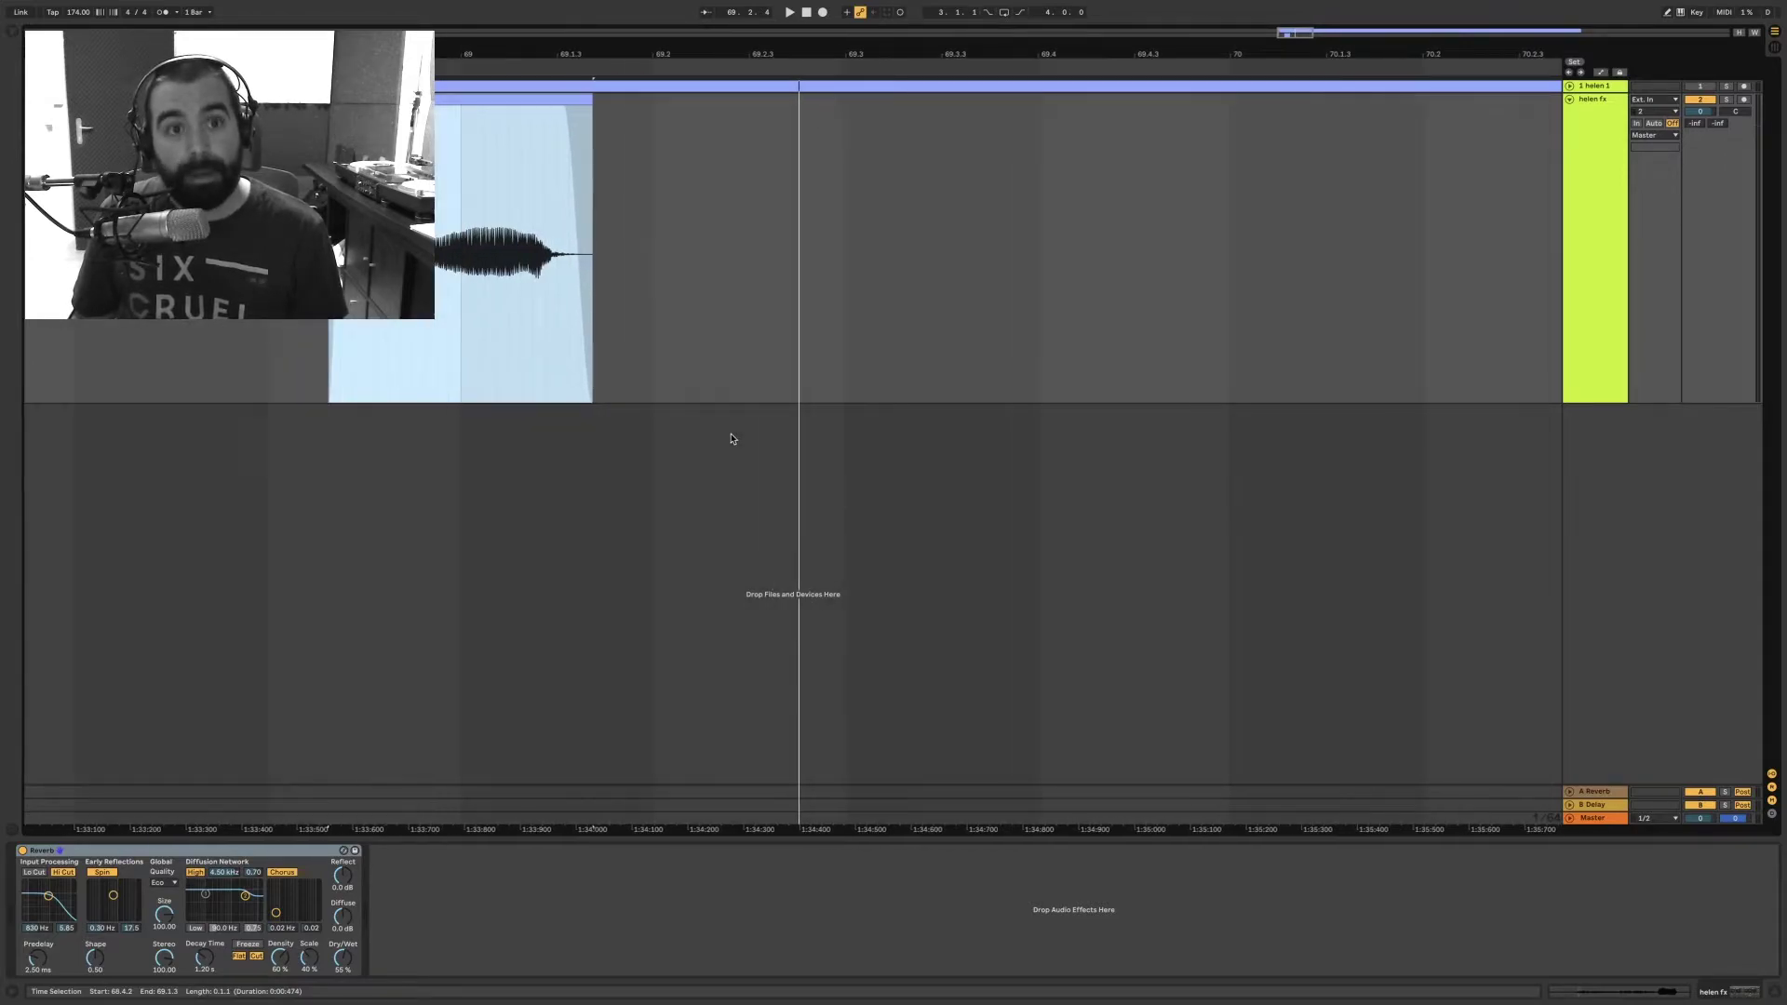
scroll(731, 438, left, 5)
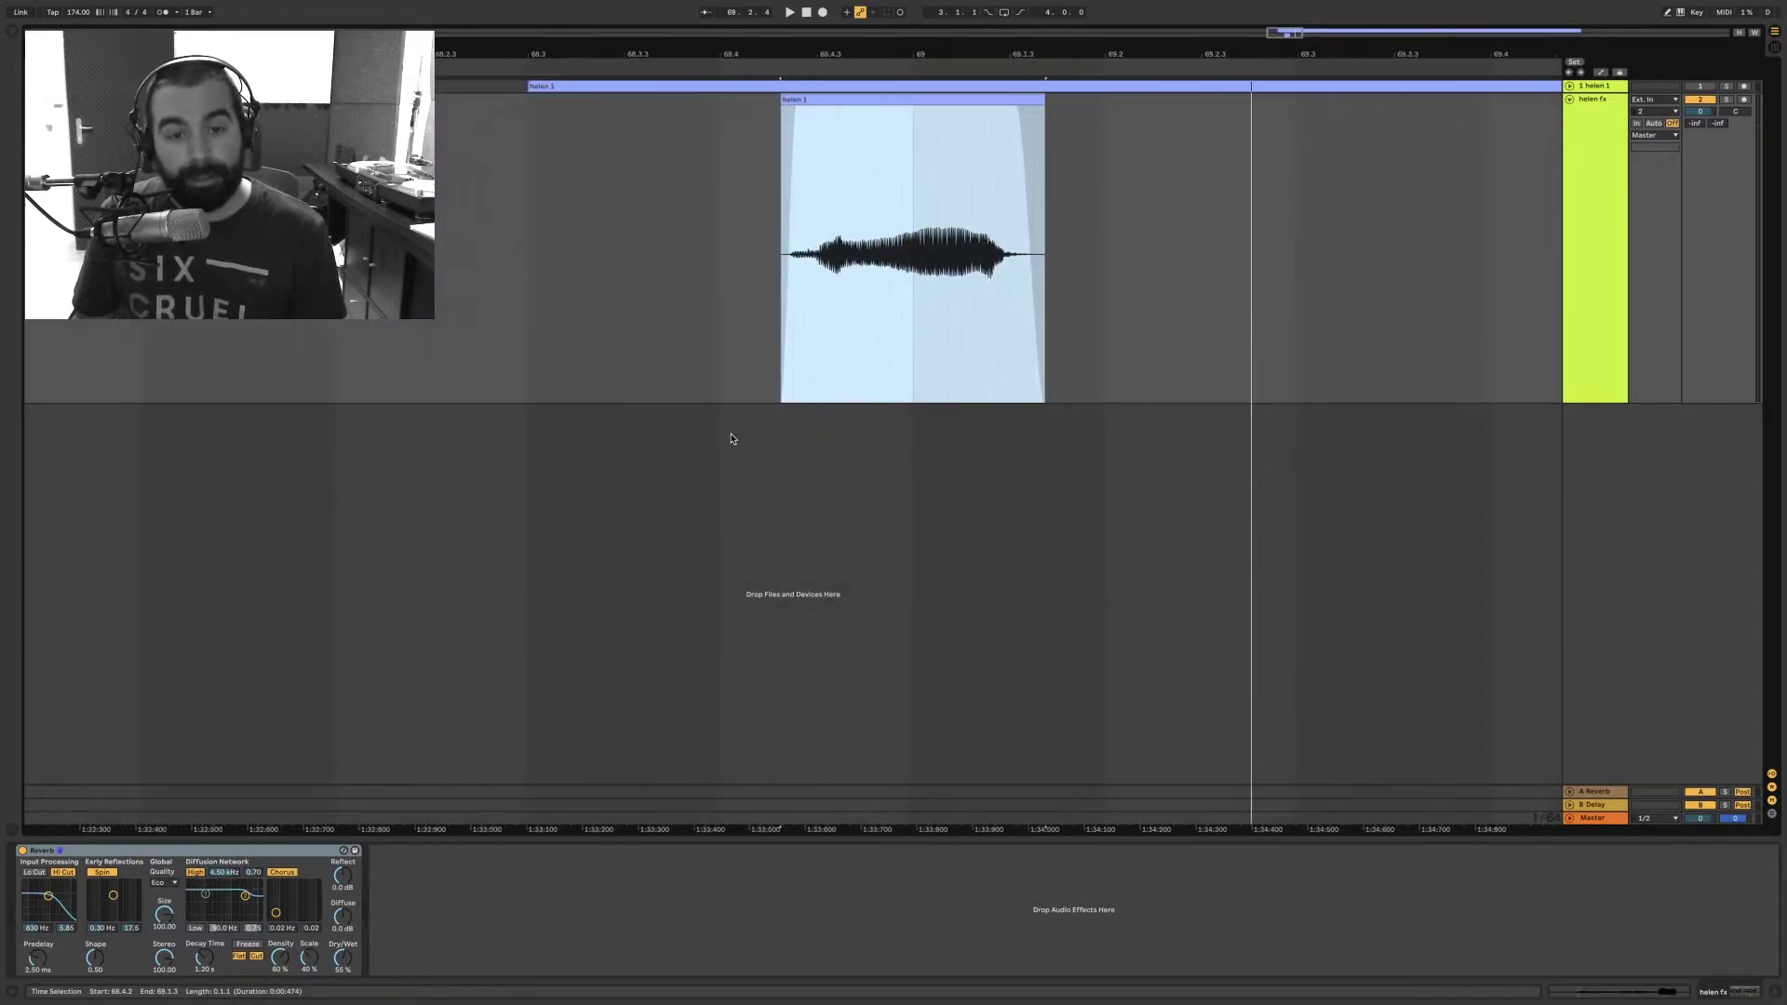
Step: Lengthen the Reverb's decay time by several seconds while auditioning the first-word clip
click(98, 858)
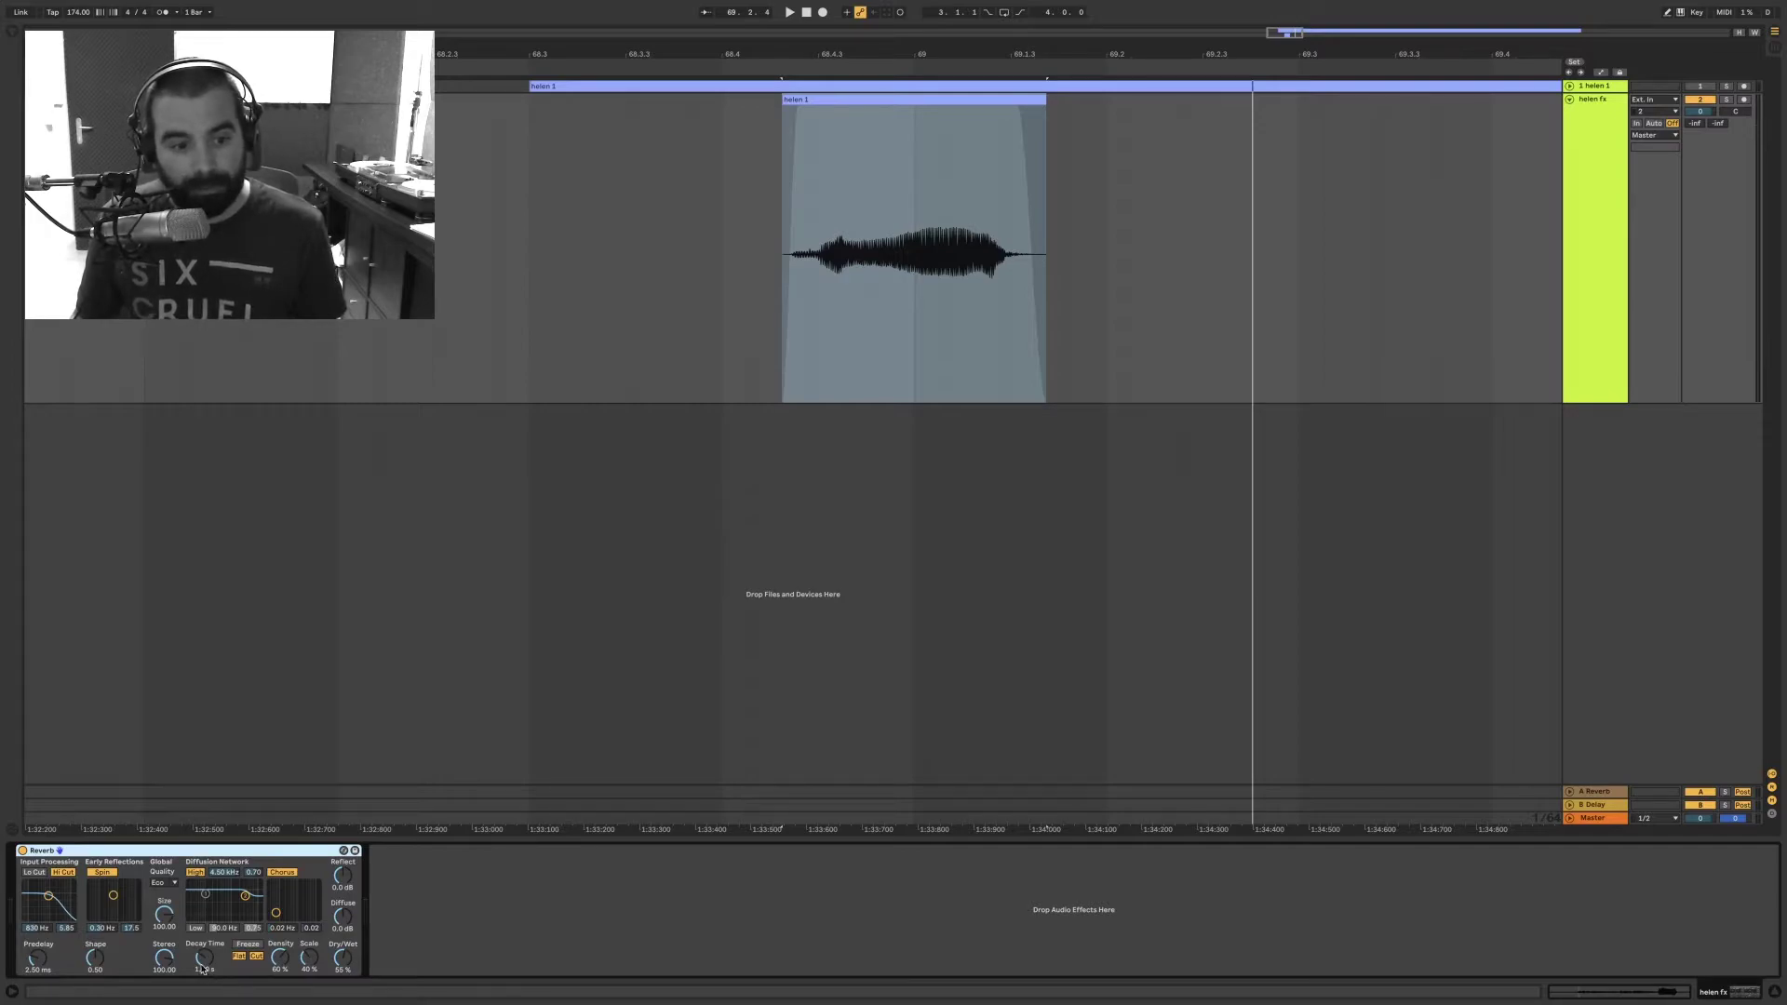
key(space)
drag(201, 966, 202, 905)
key(space)
key(space)
key(space)
key(space)
key(space)
key(space)
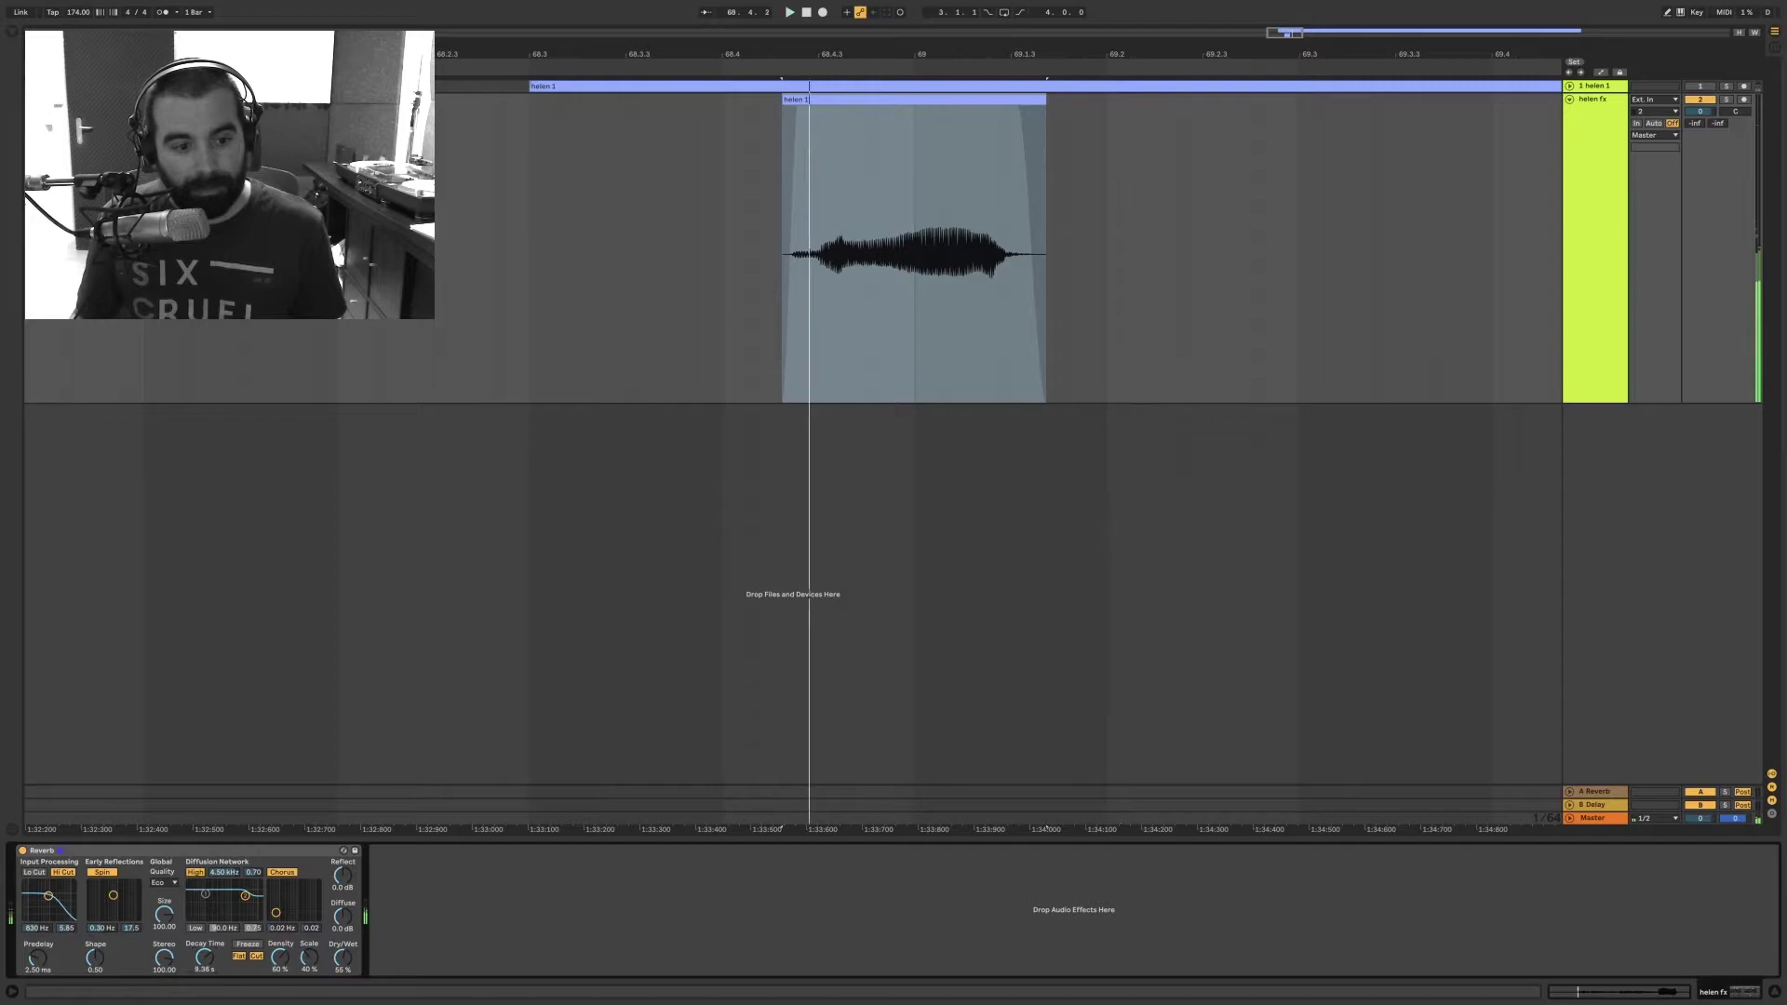
key(space)
key(space)
key(space)
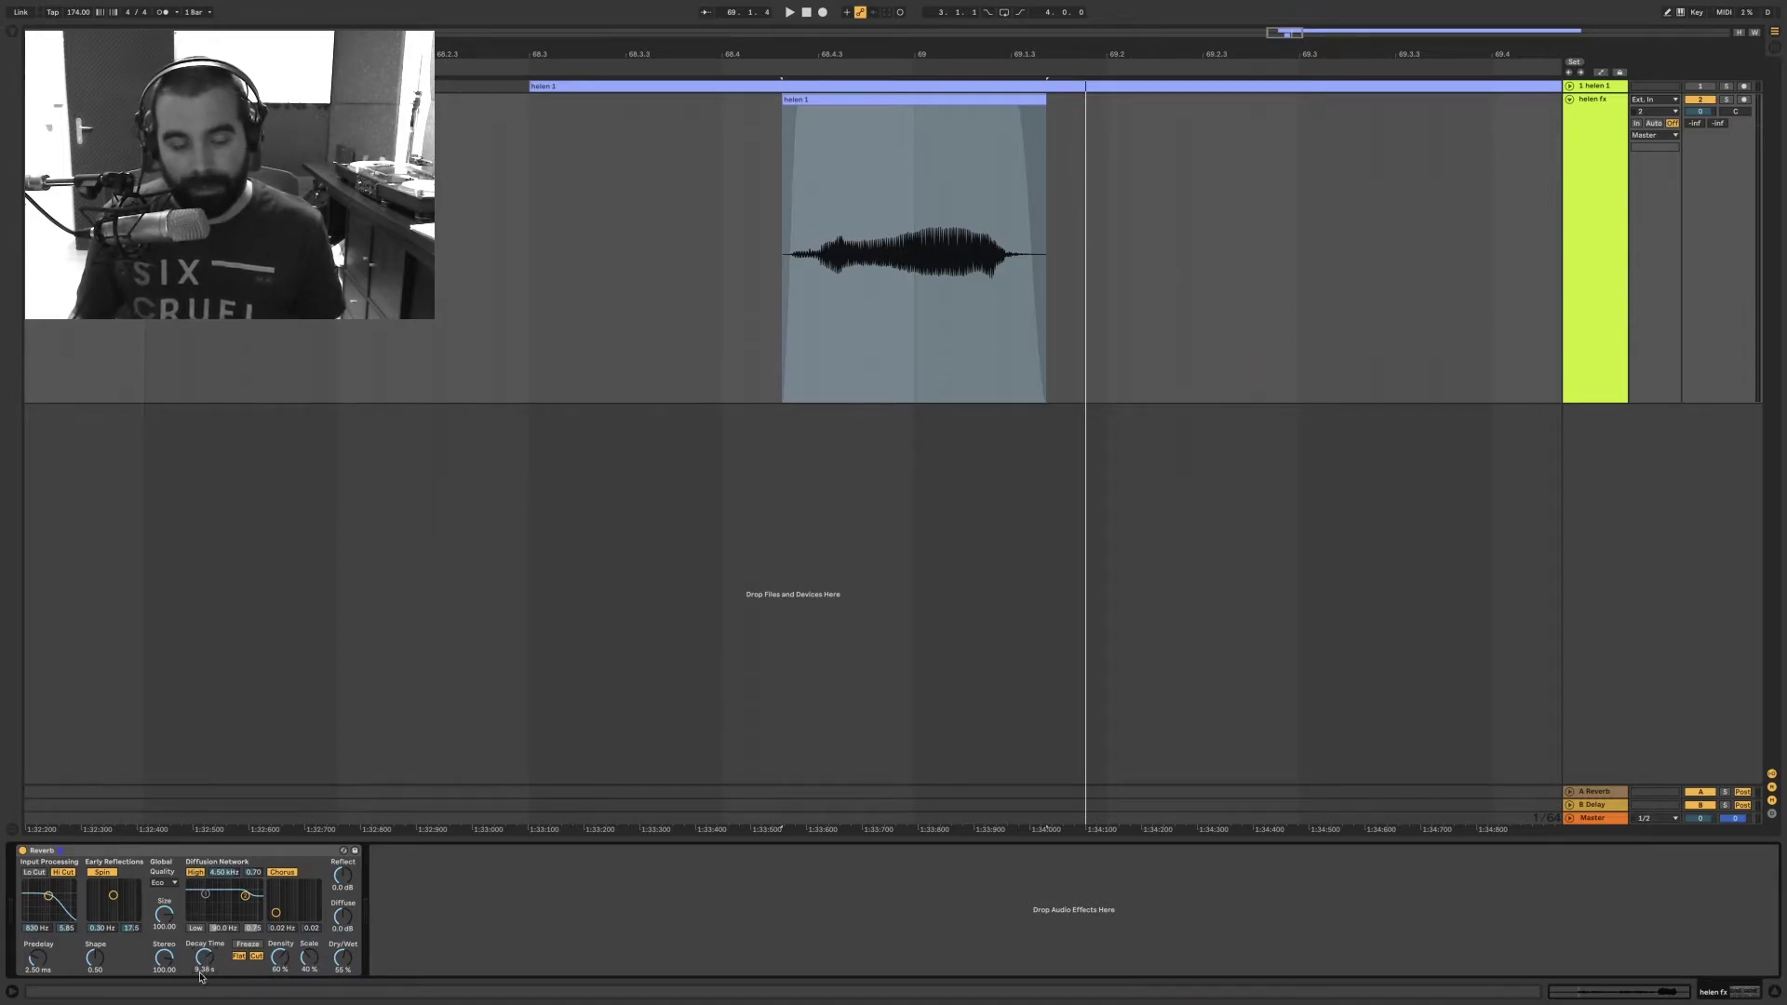
Step: Raise the Reverb's dry/wet mix slightly during playback and set its quality to High
key(space)
drag(342, 964, 343, 931)
key(space)
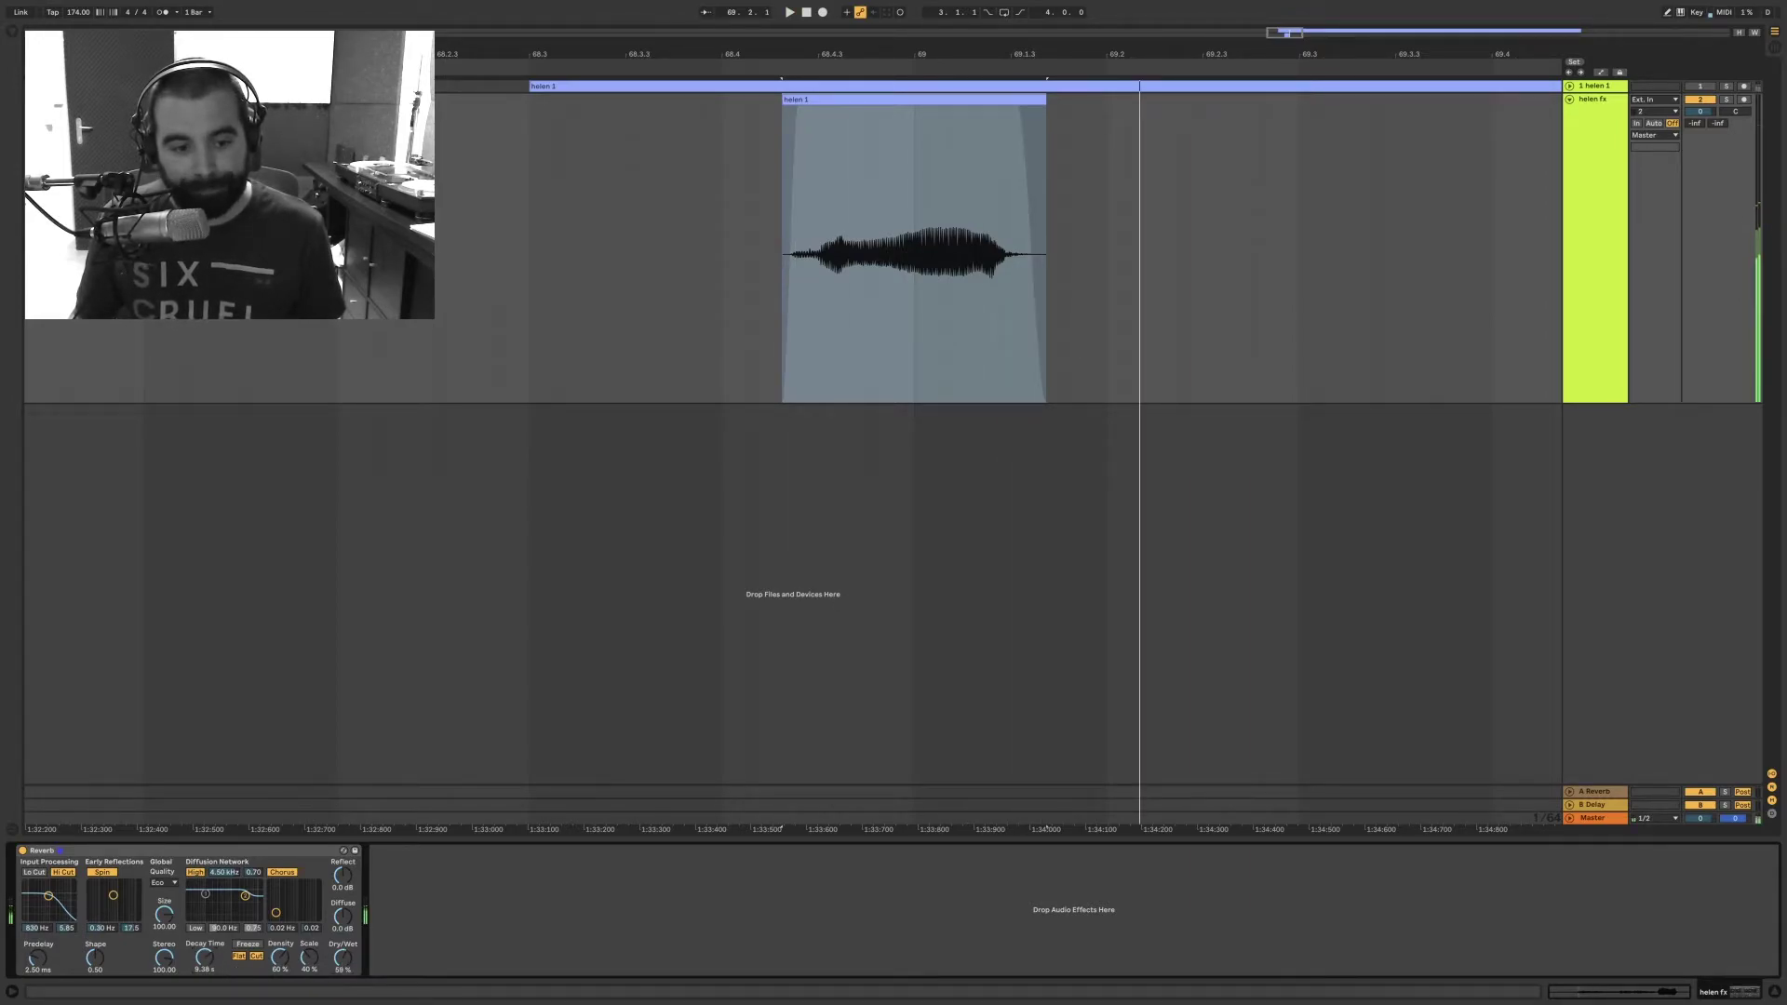
key(space)
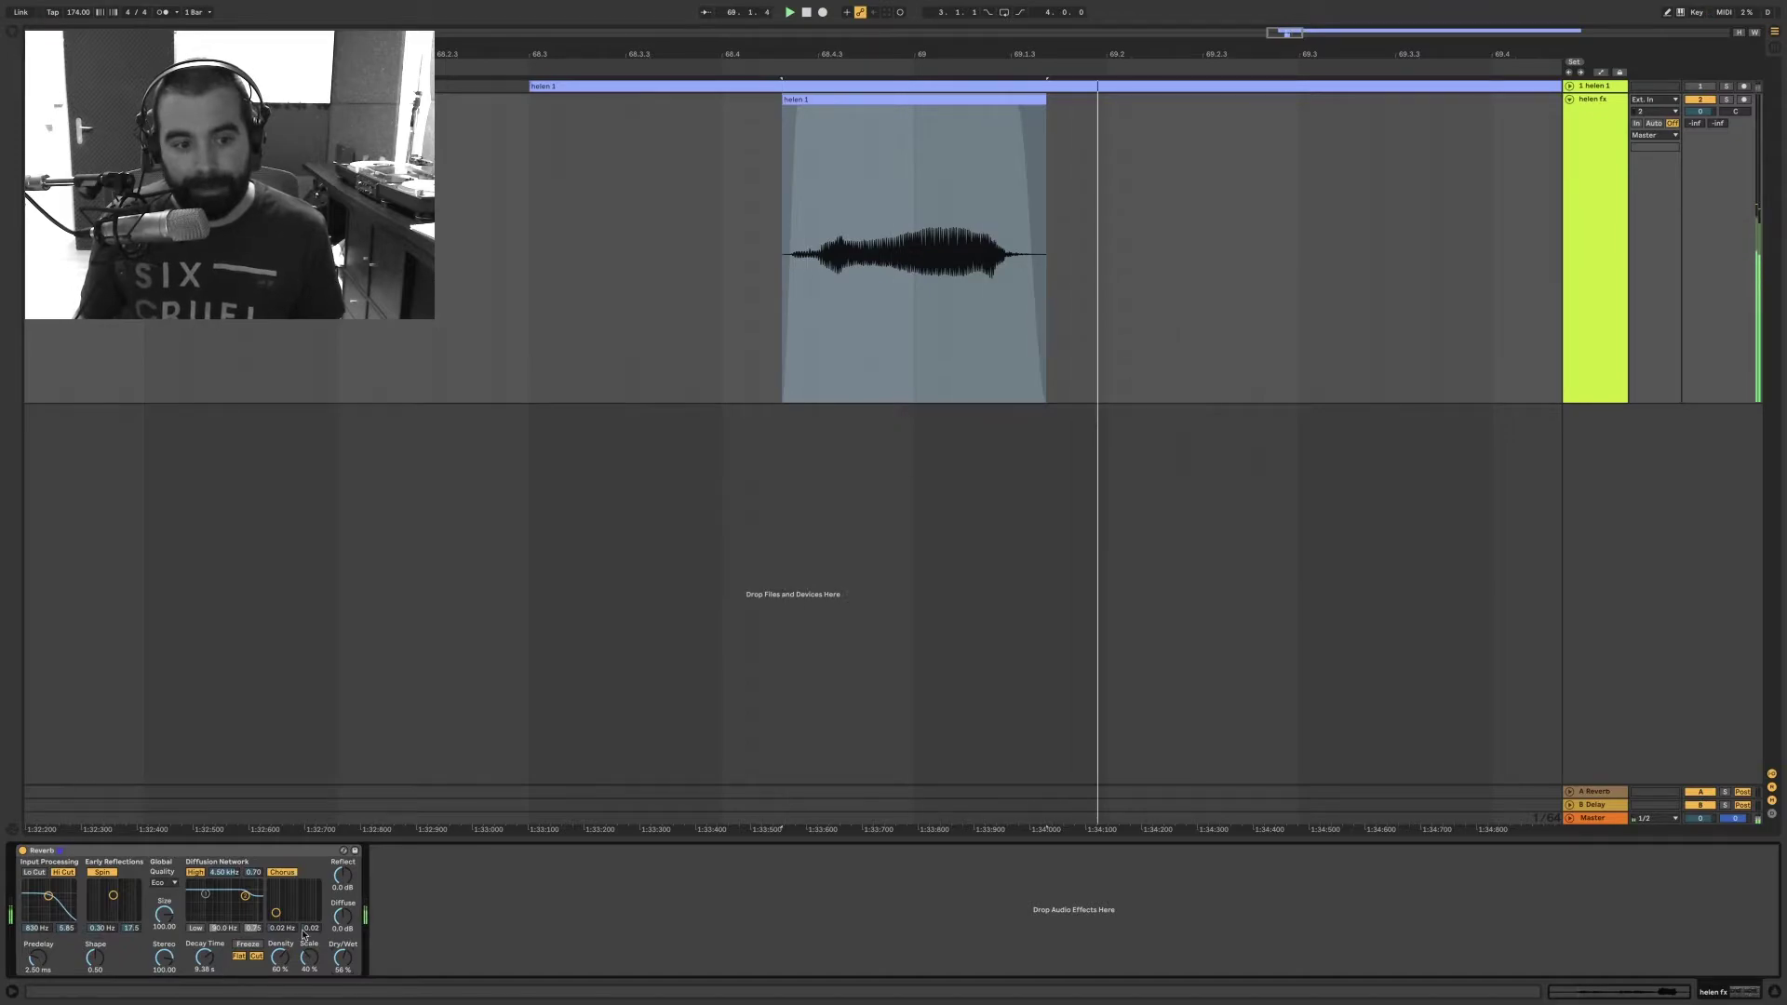
click(169, 882)
click(161, 914)
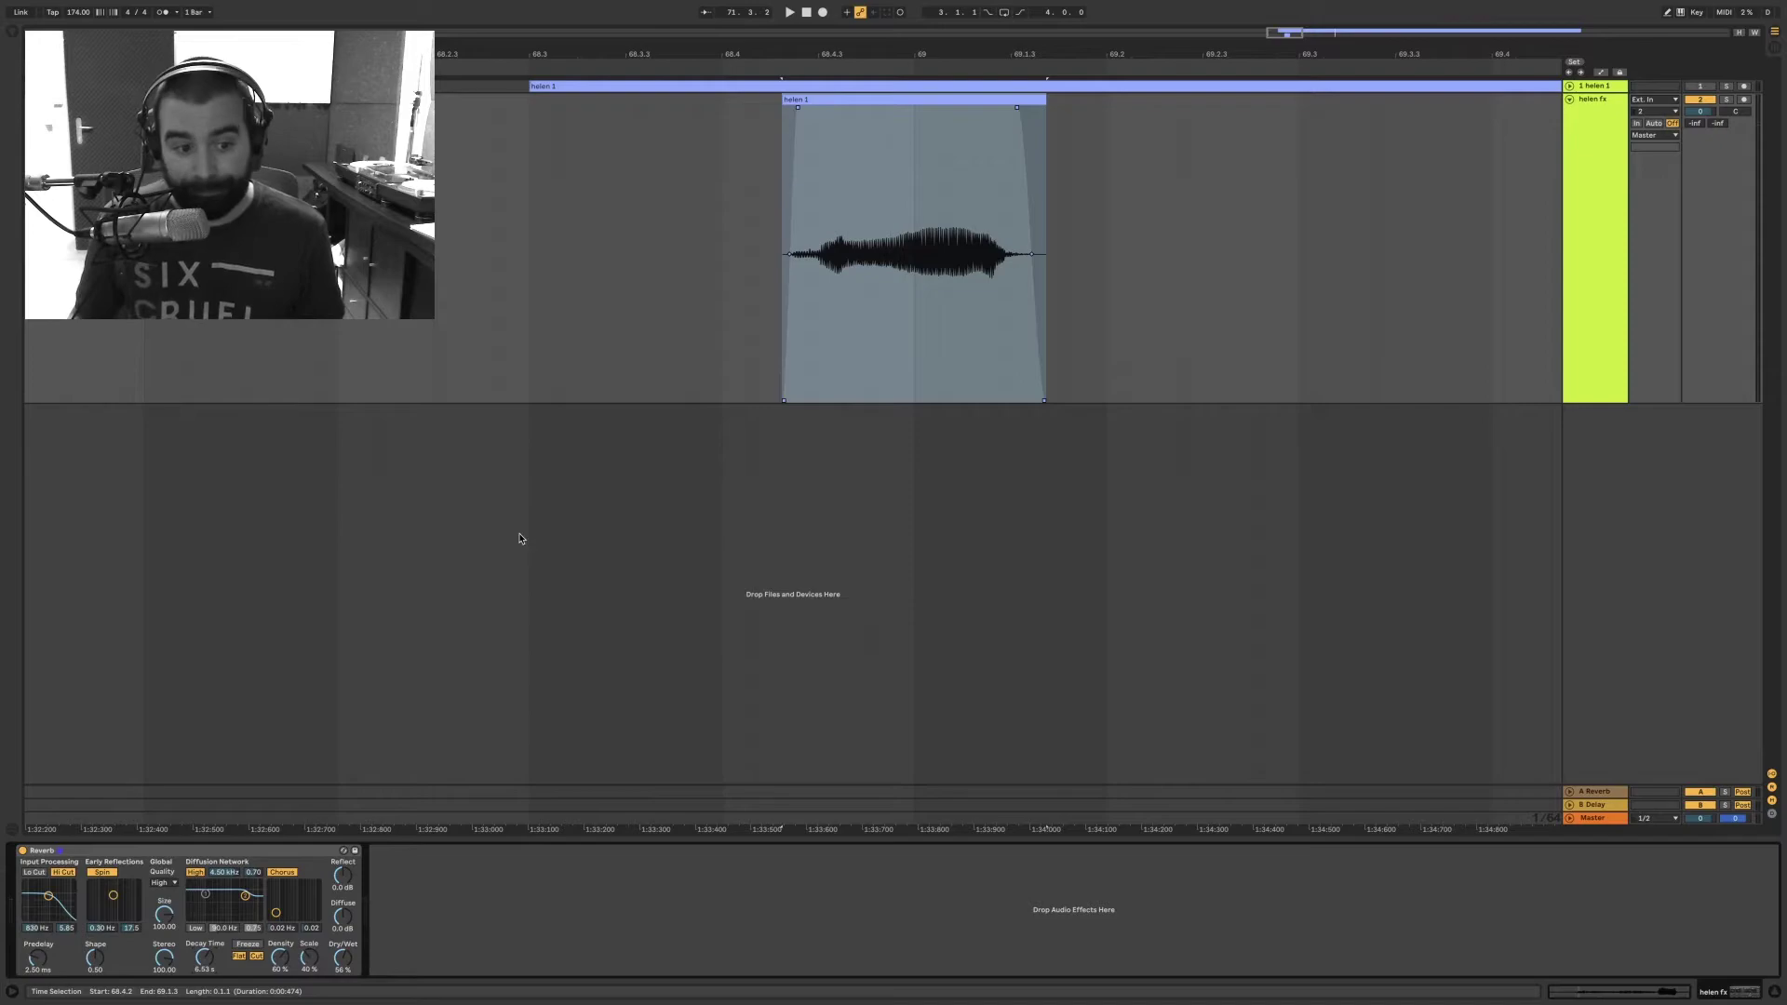
Step: Freeze the helen fx track and flatten it to render the reverb into audio
click(1600, 153)
right_click(1601, 154)
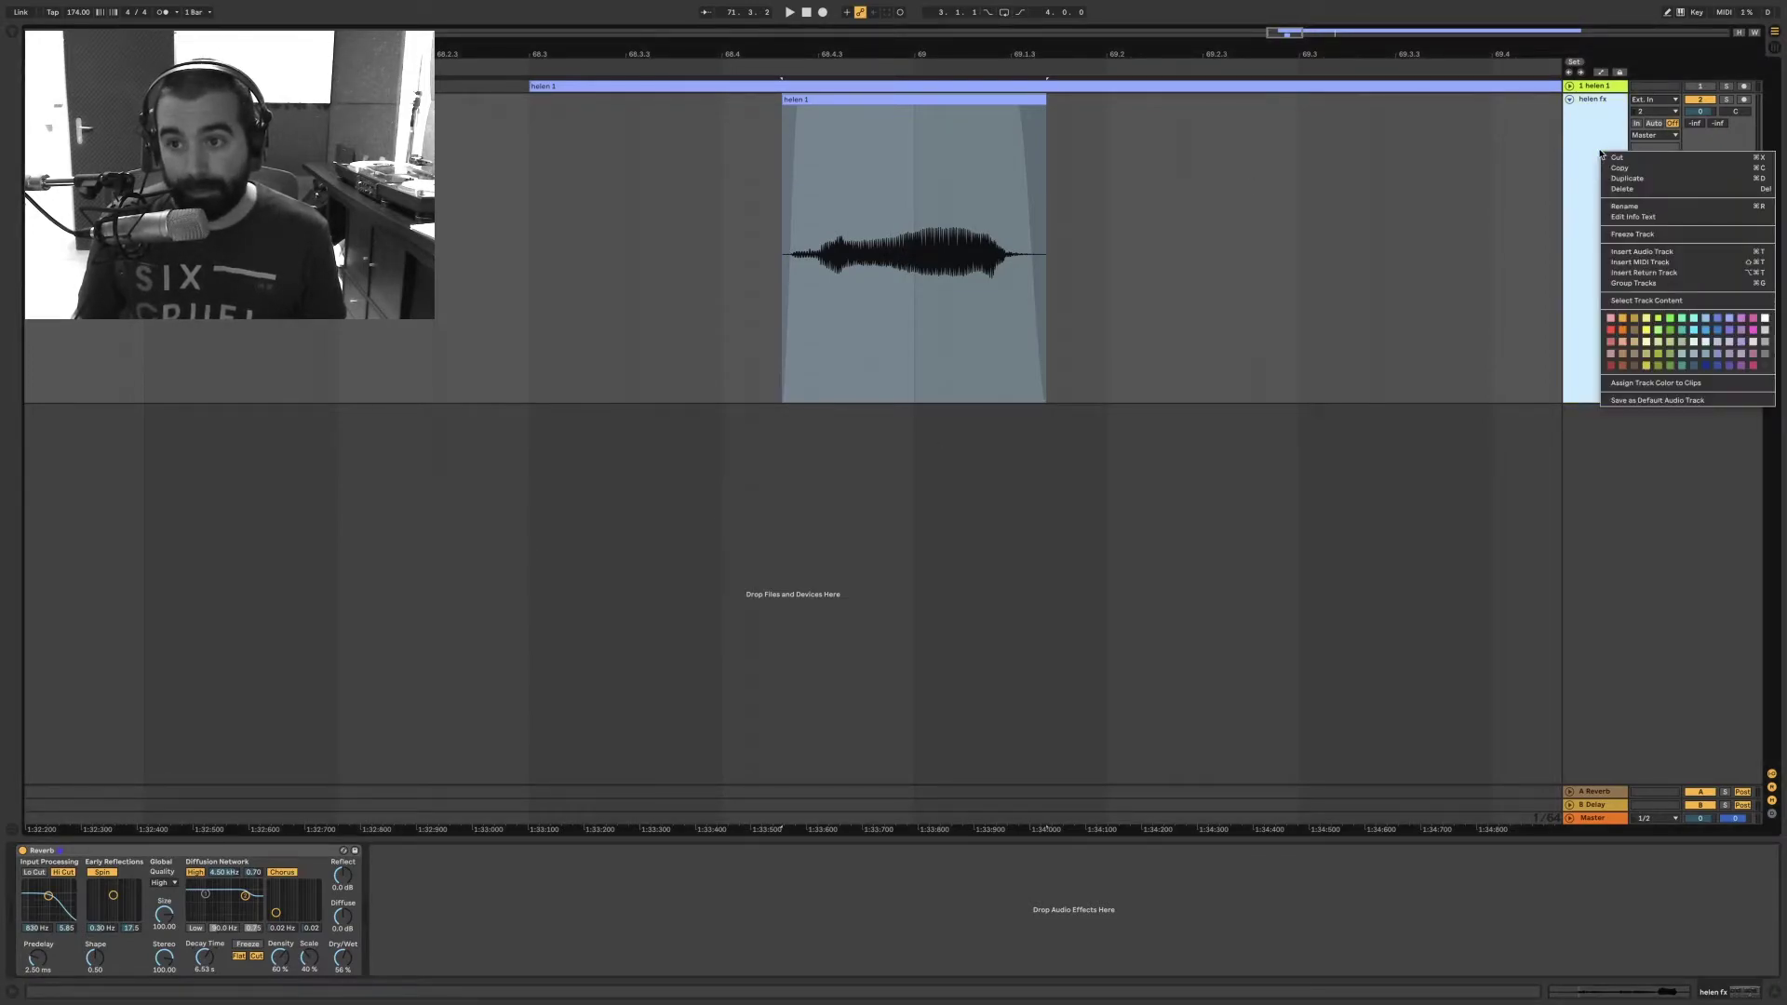
click(1654, 236)
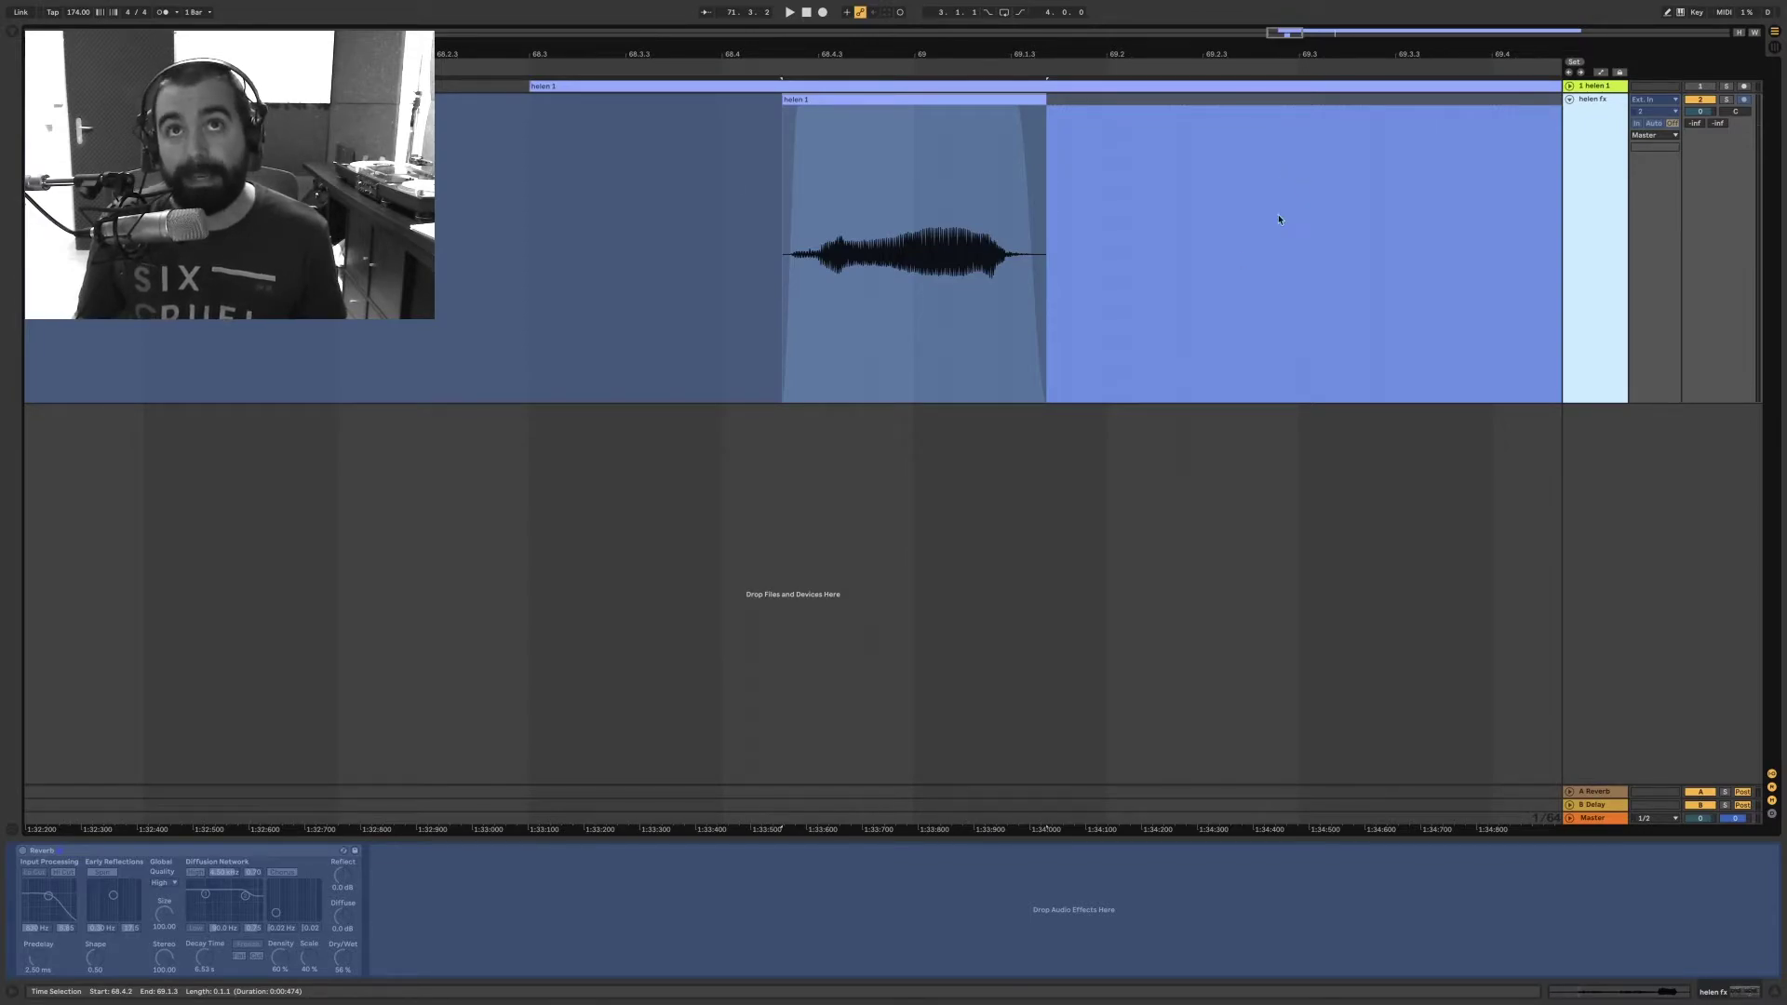
right_click(1594, 173)
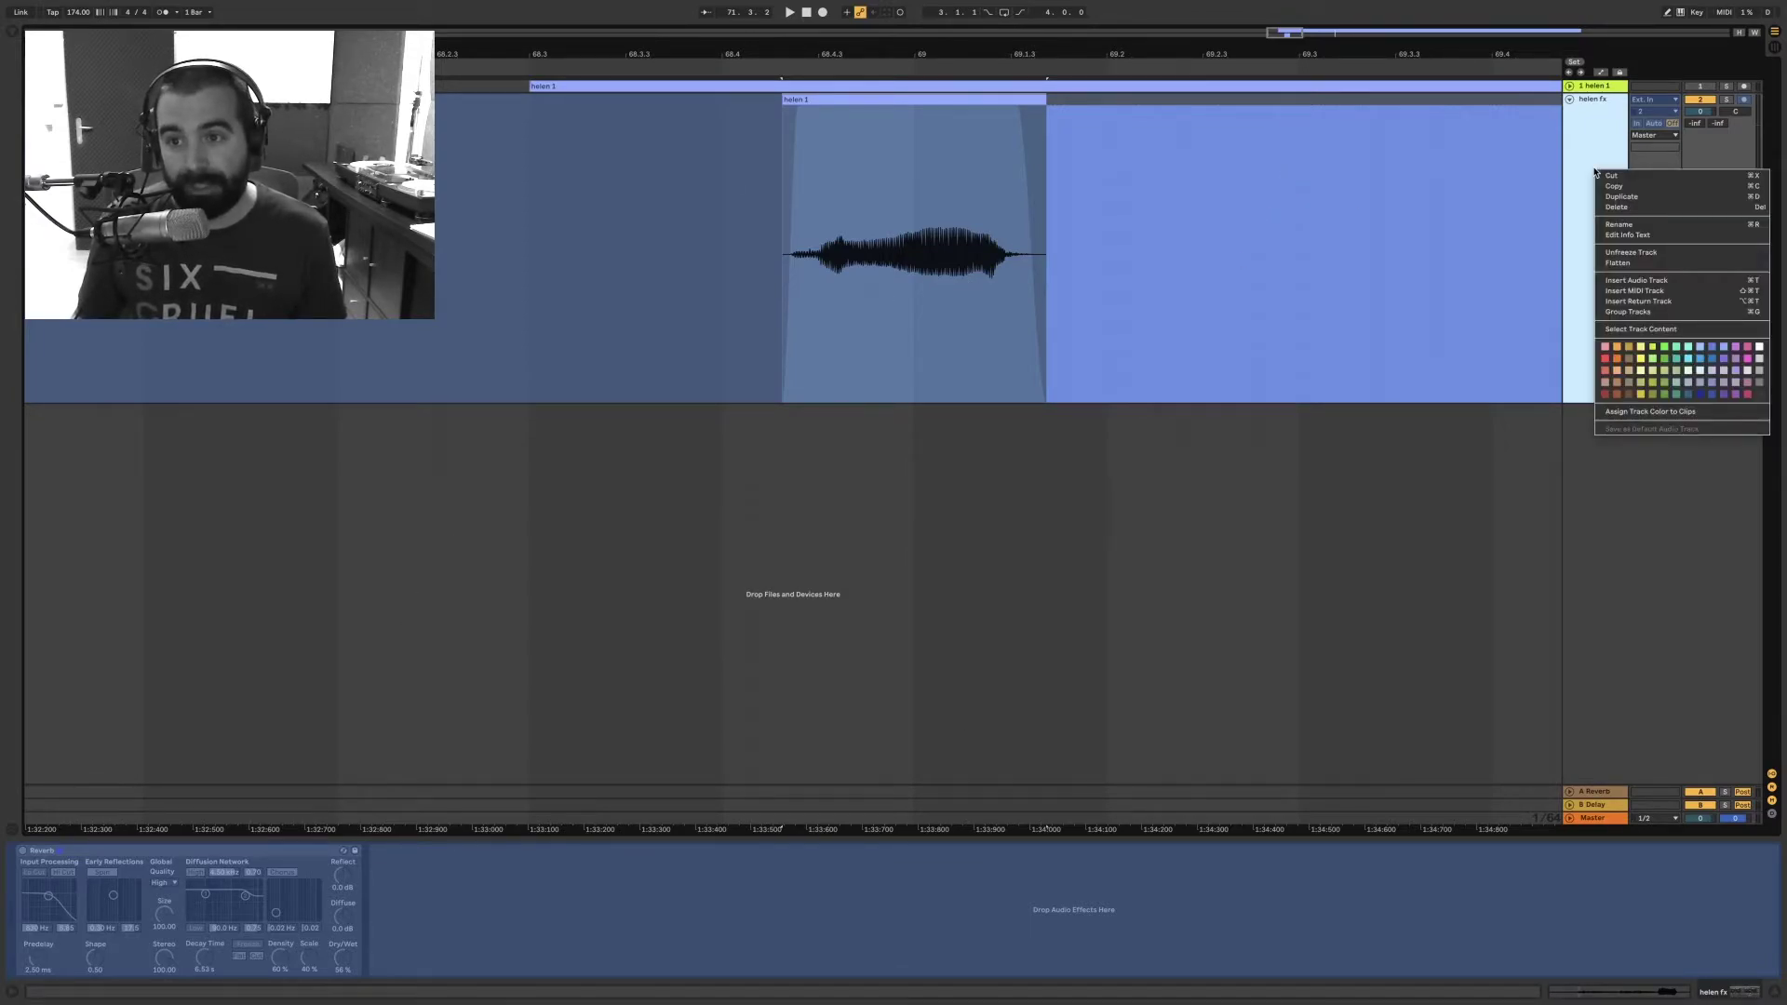
click(1643, 264)
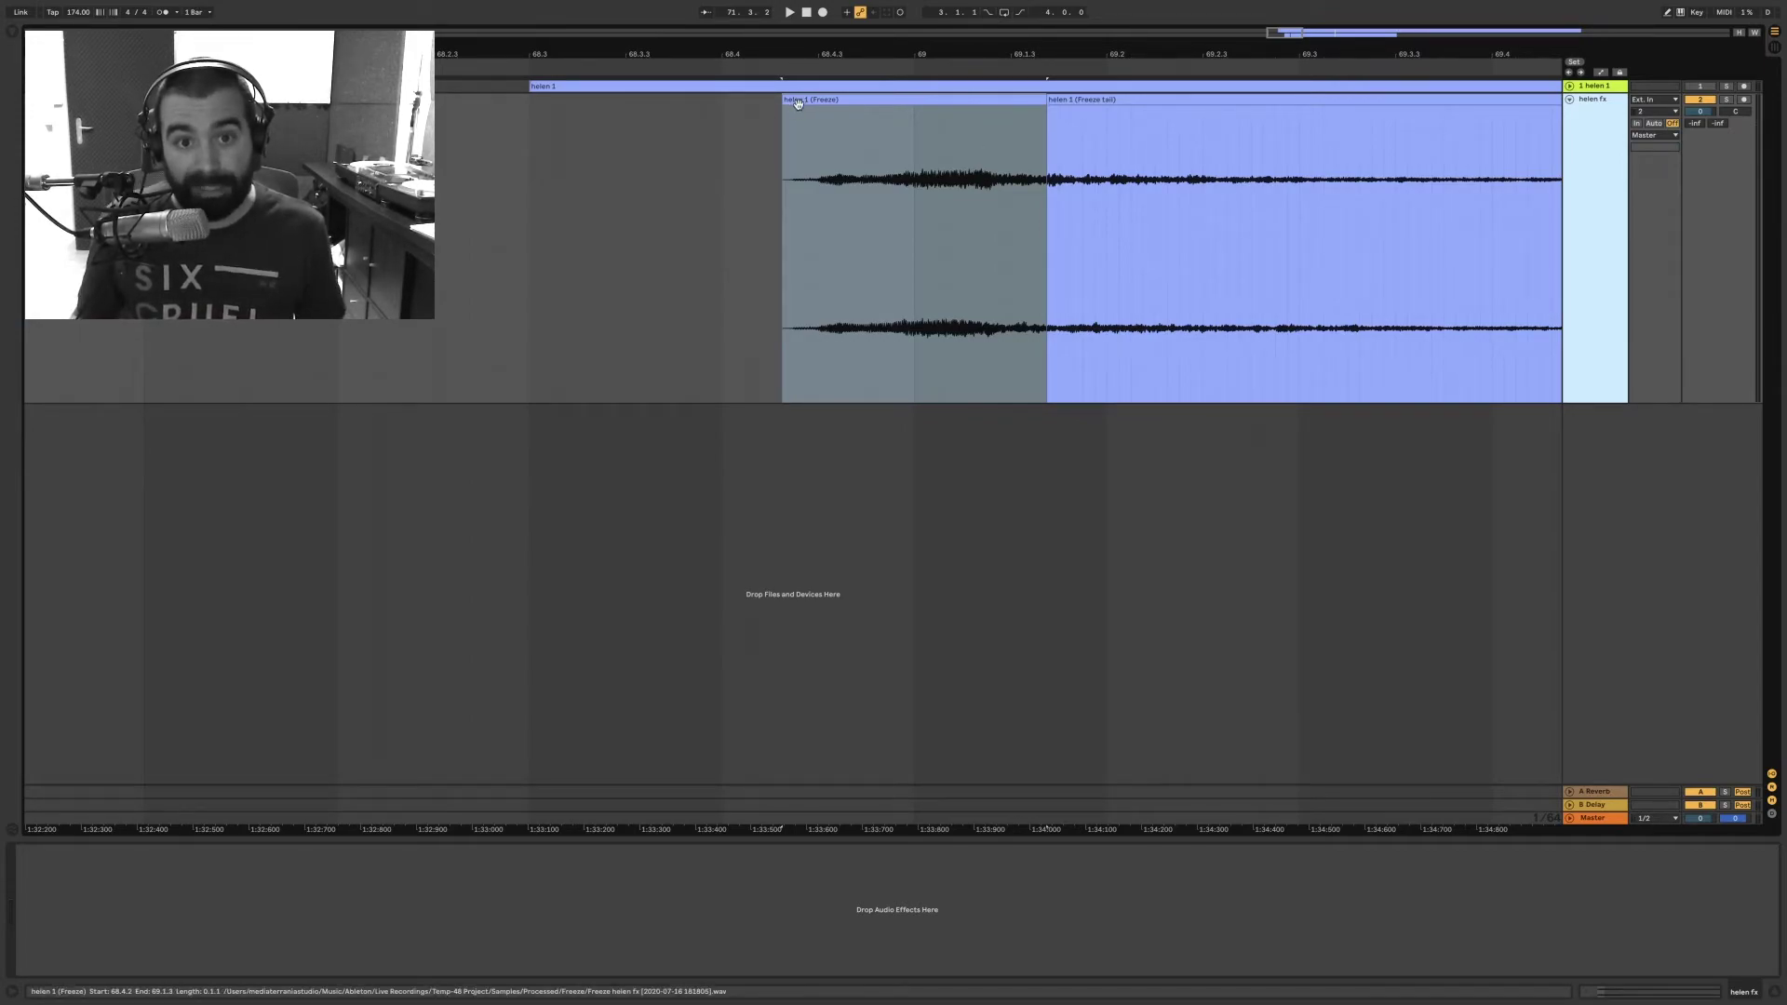
Step: Audition the flattened reverb audio from its start at 68.4.2
click(780, 191)
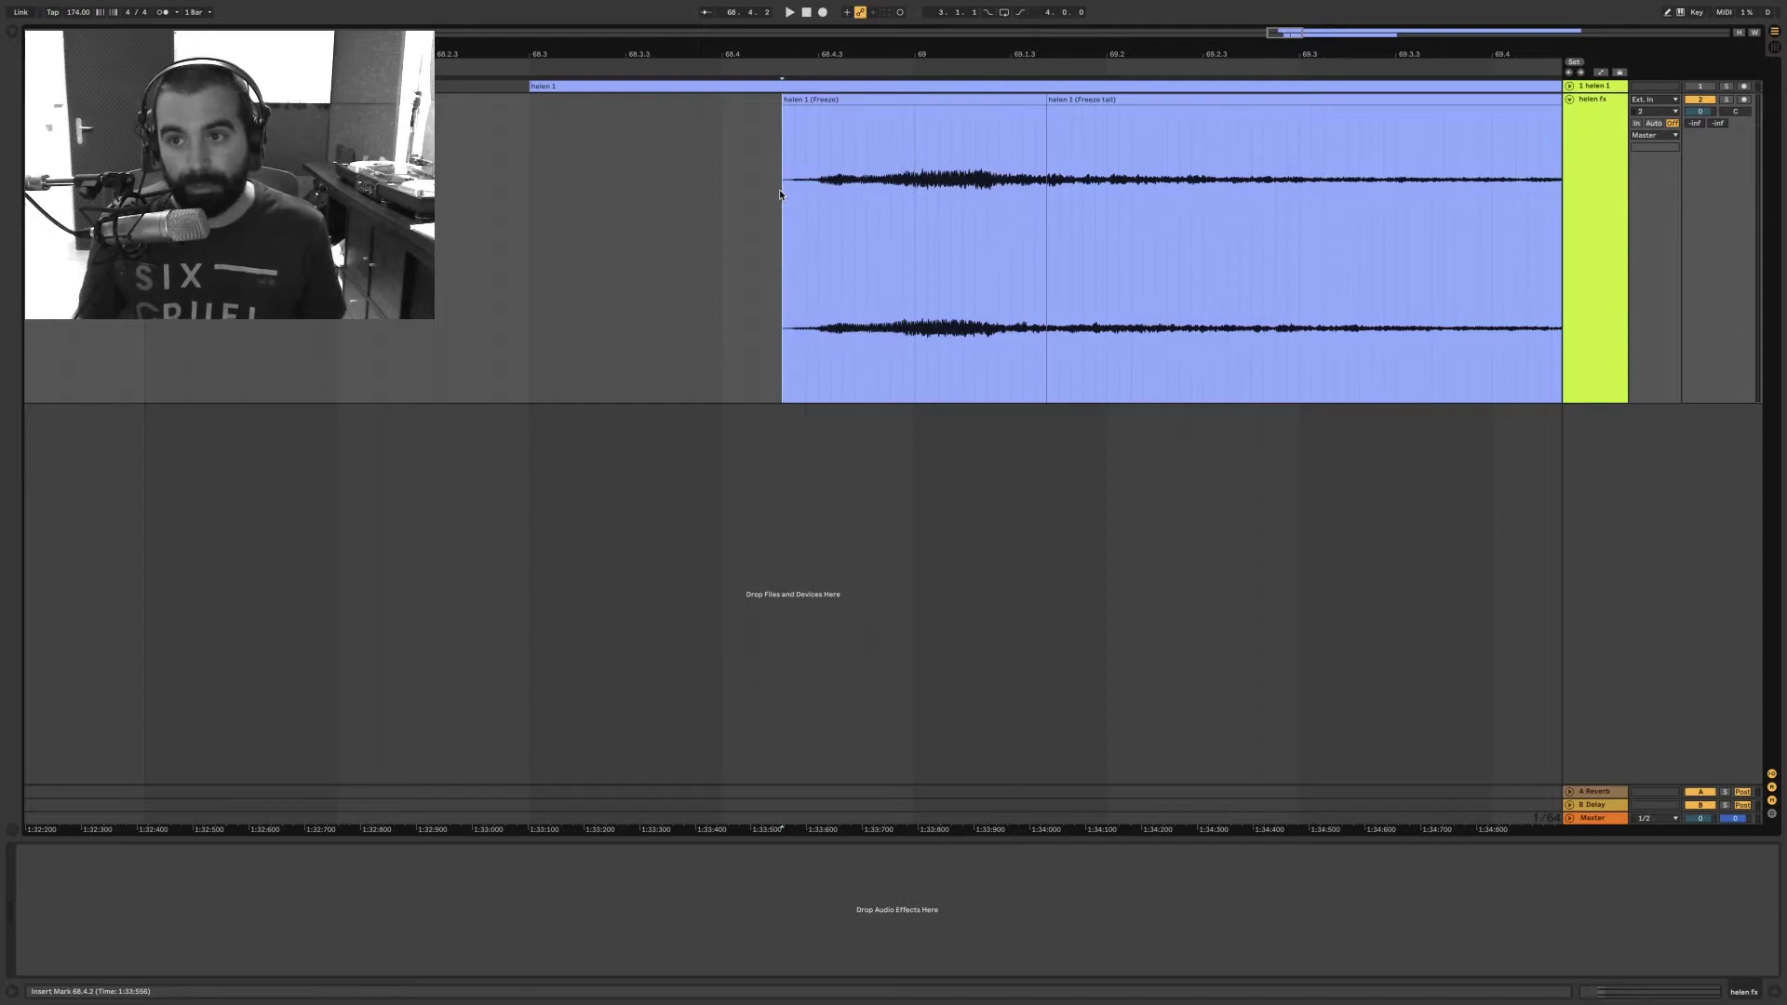
key(space)
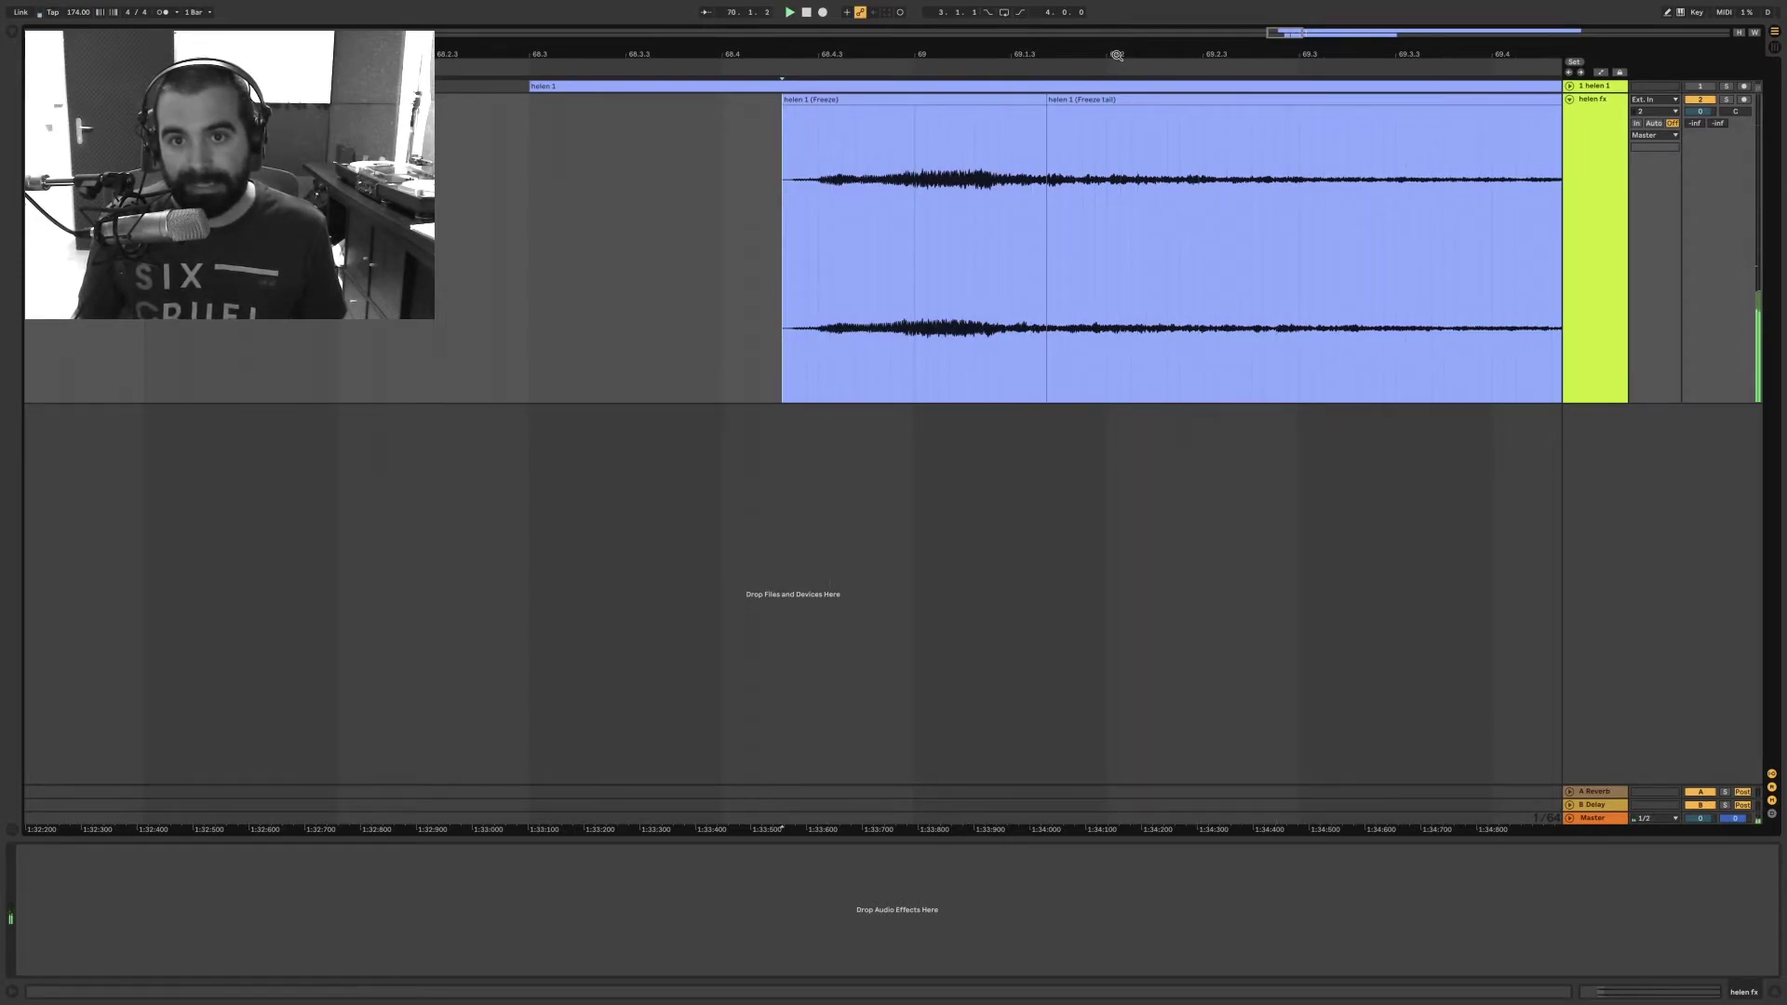
drag(1117, 55, 875, 1)
key(space)
click(877, 100)
click(860, 100)
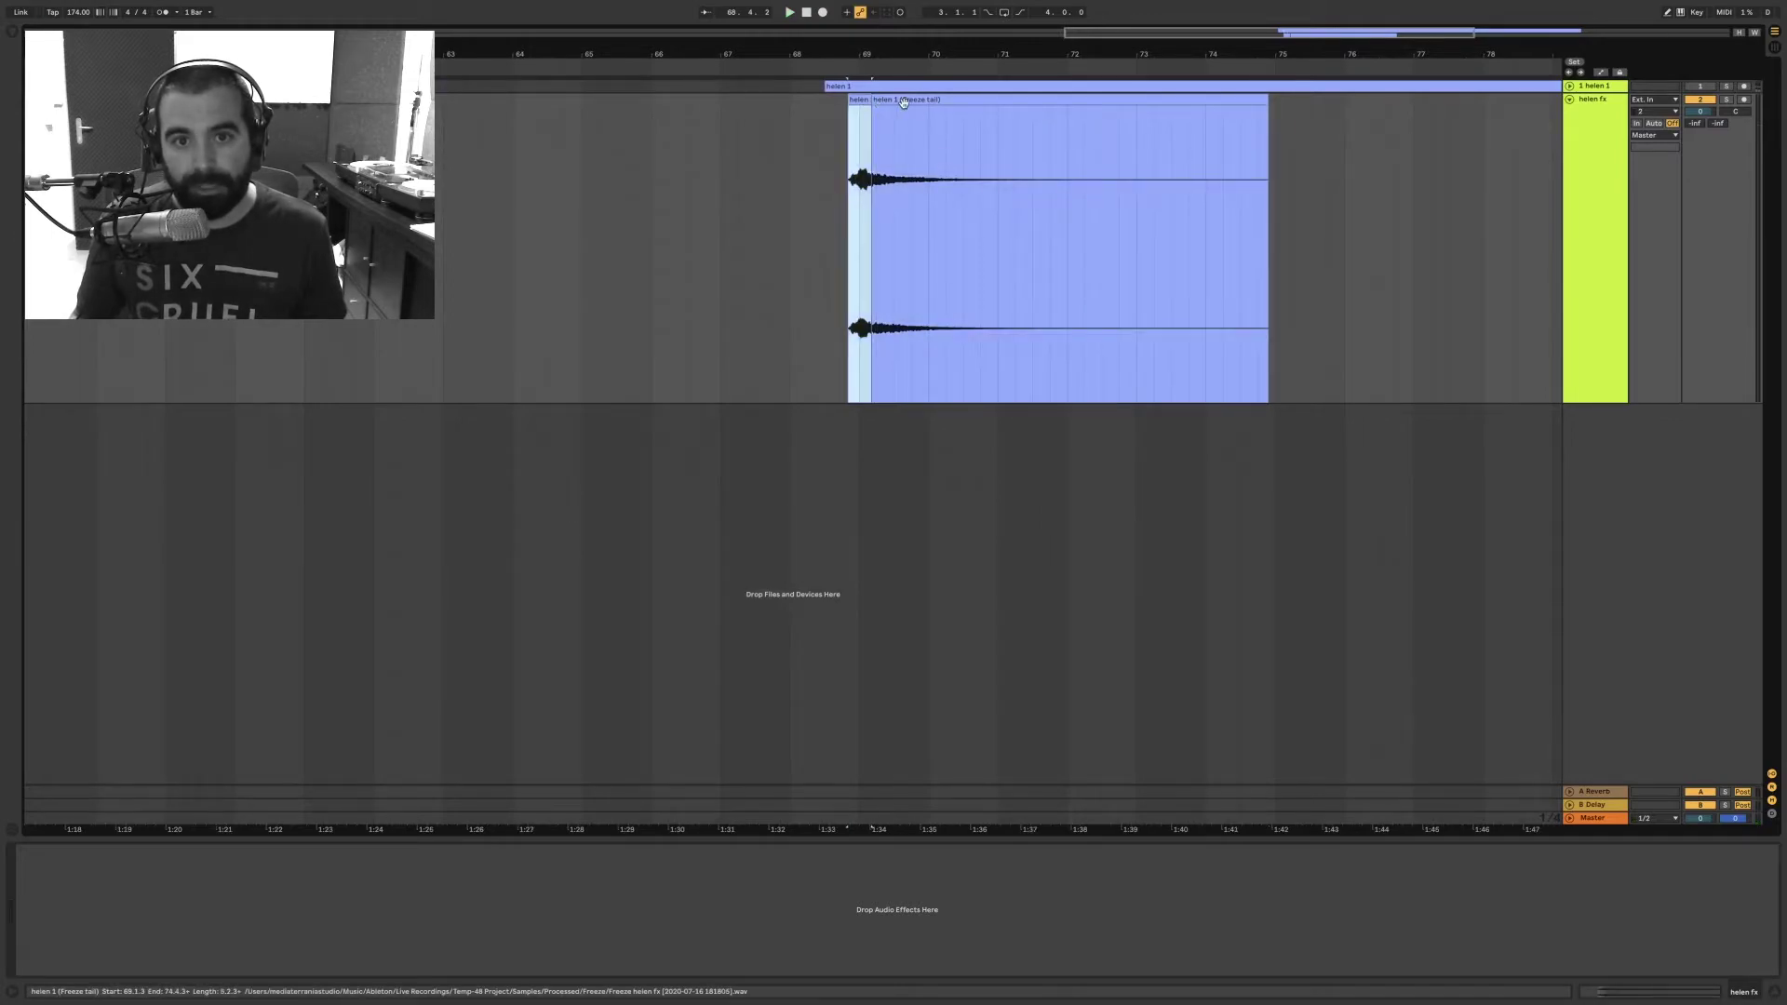
click(902, 100)
click(860, 100)
click(912, 108)
click(884, 100)
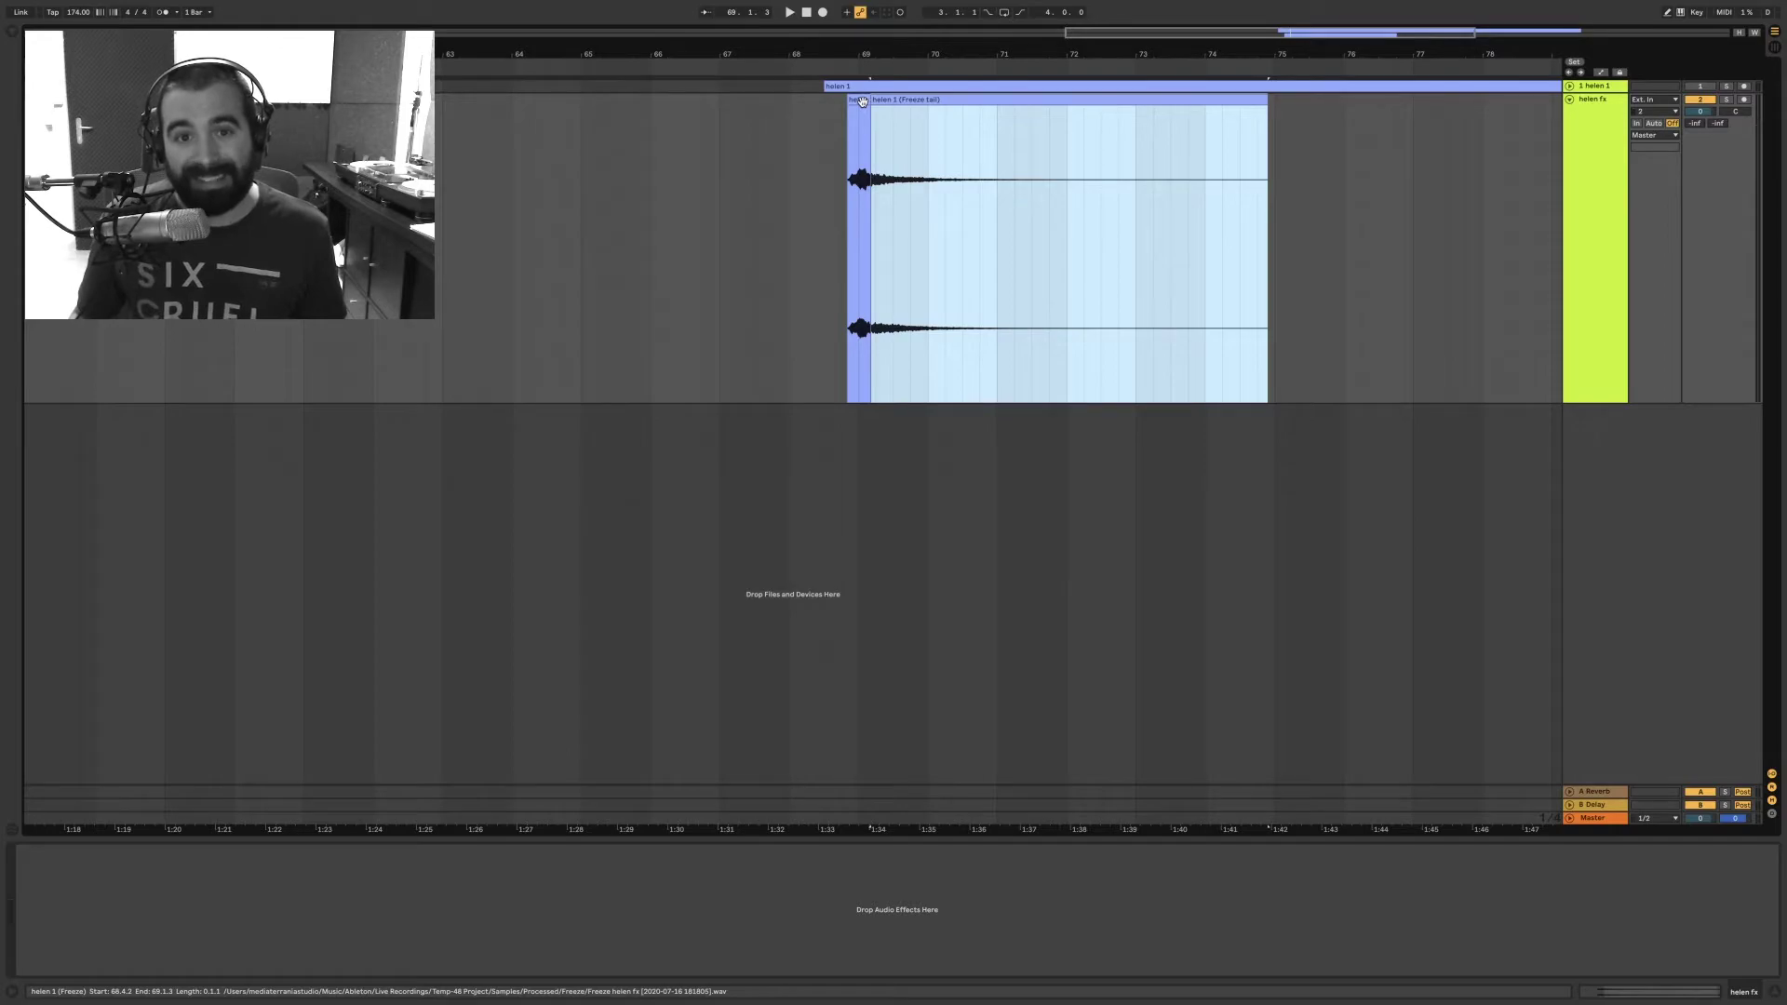
click(857, 100)
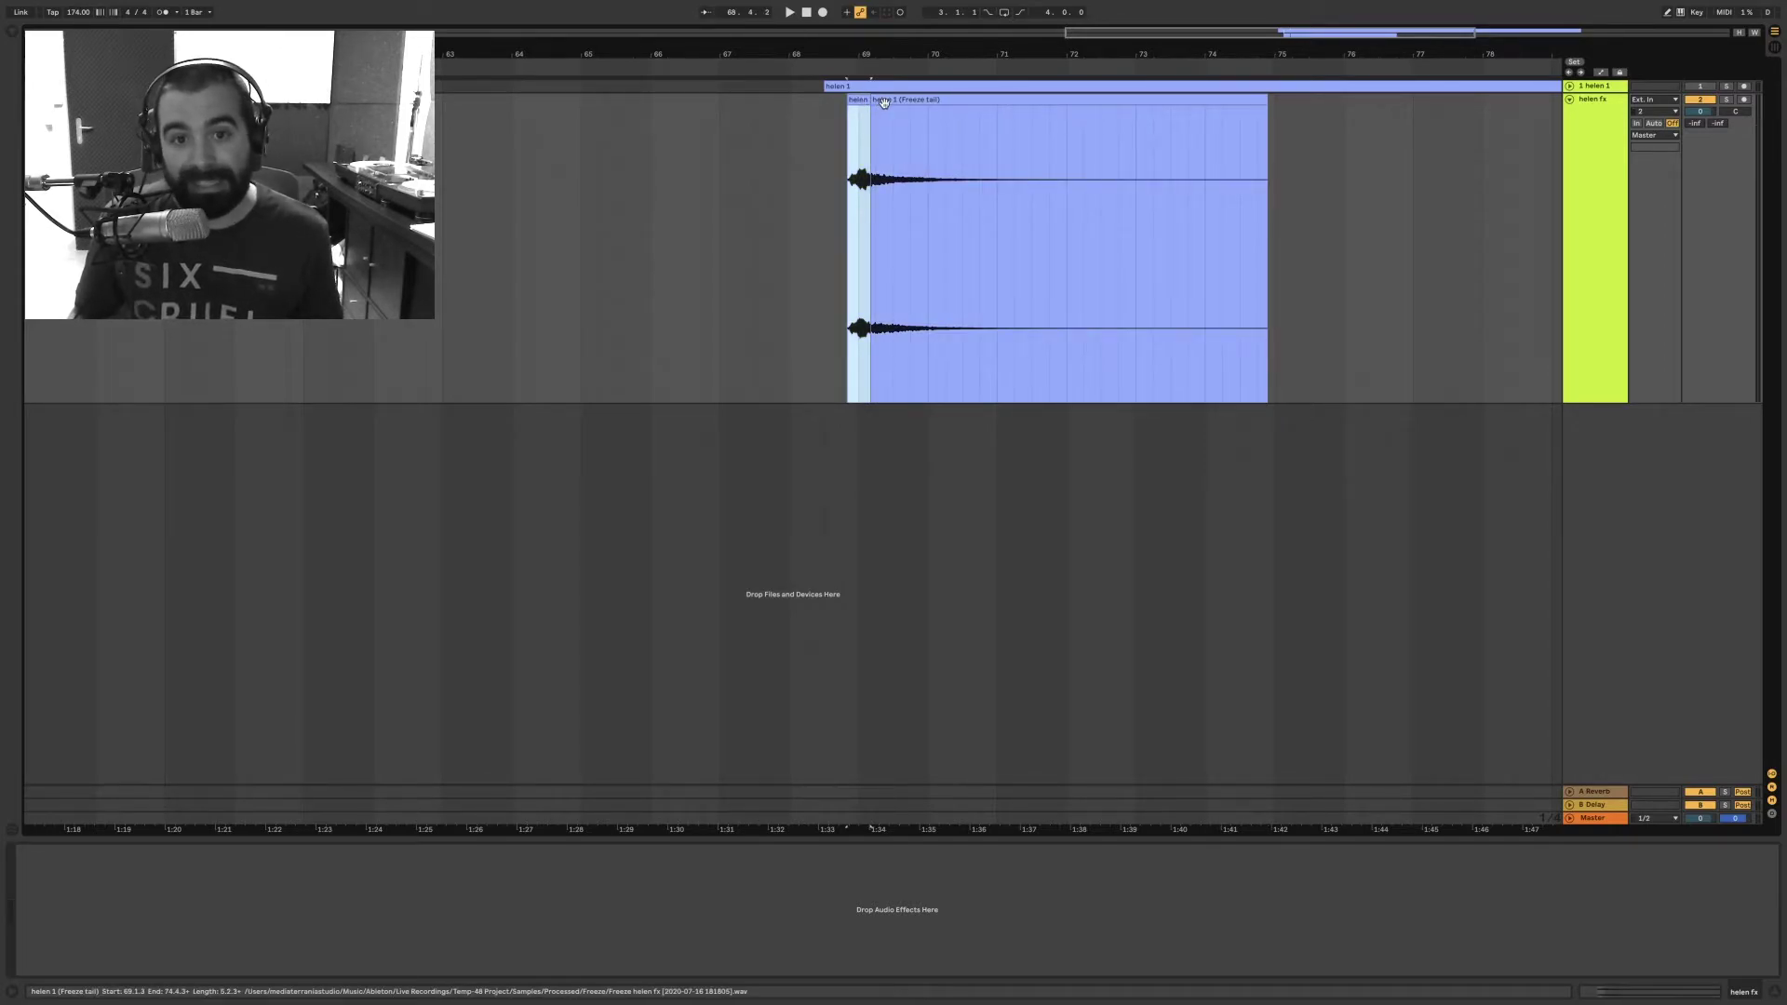
Step: Extend the end of the short Freeze clip over the whole freeze tail to 74.4.4 and audition the single clip
click(867, 103)
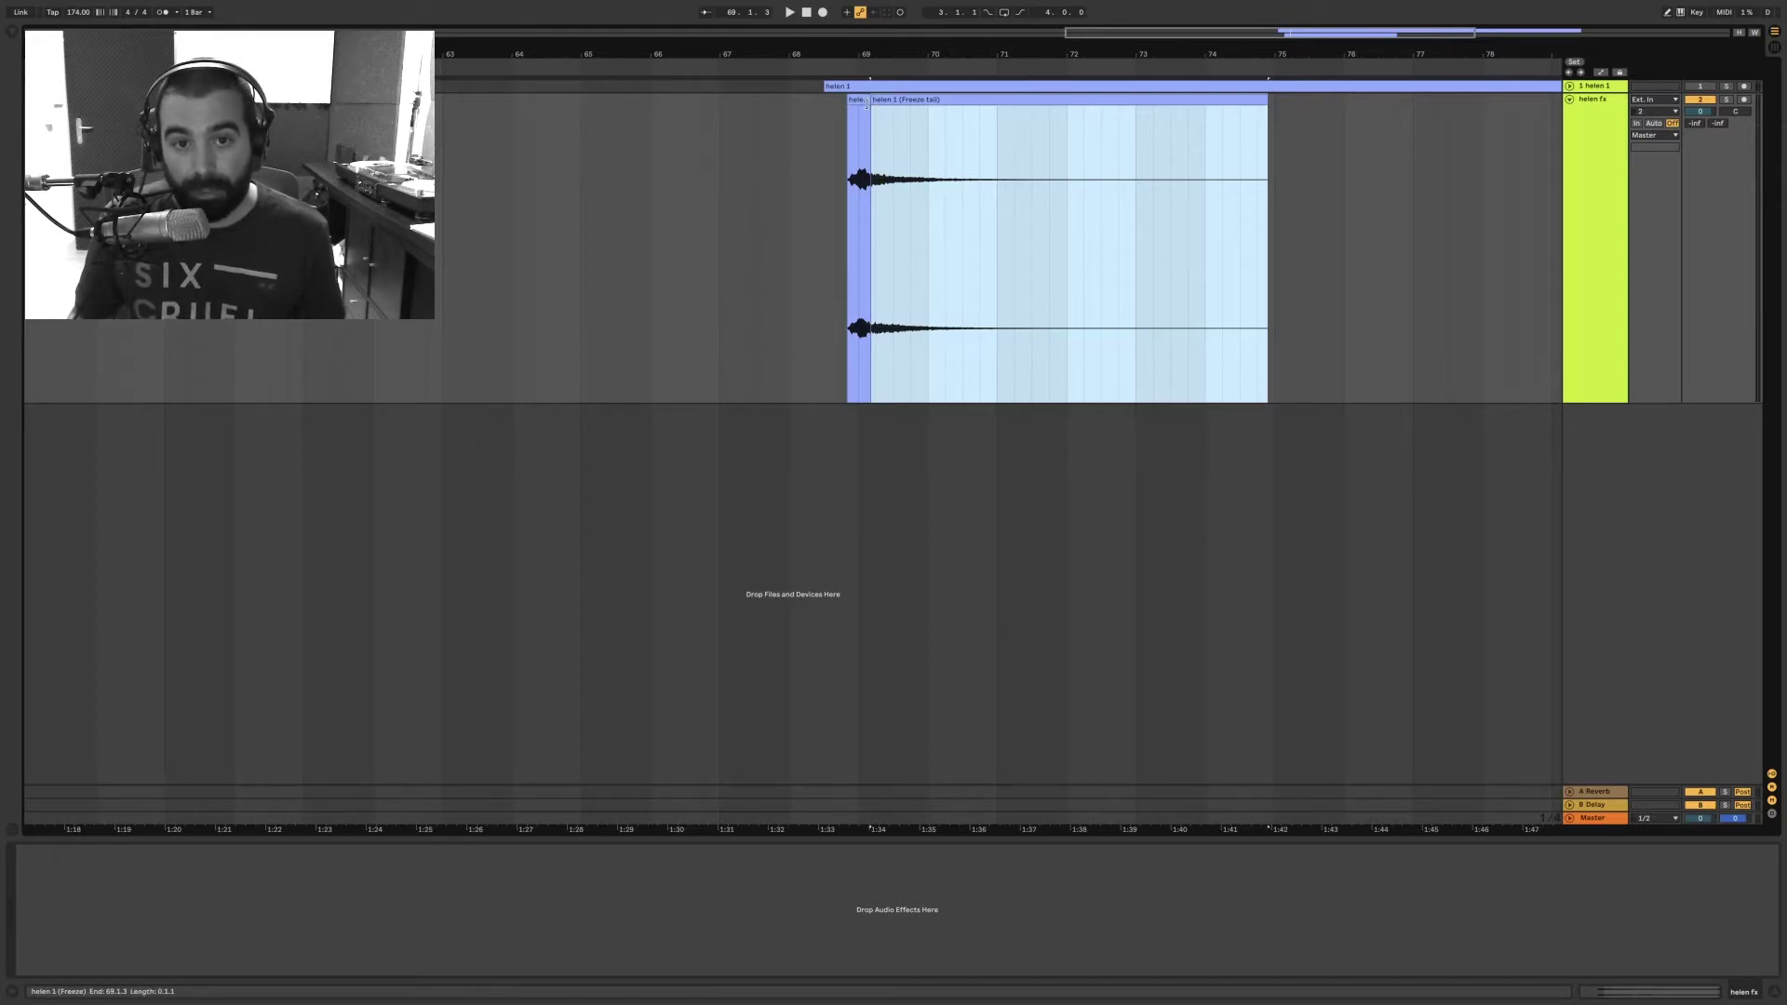
drag(867, 102, 1271, 121)
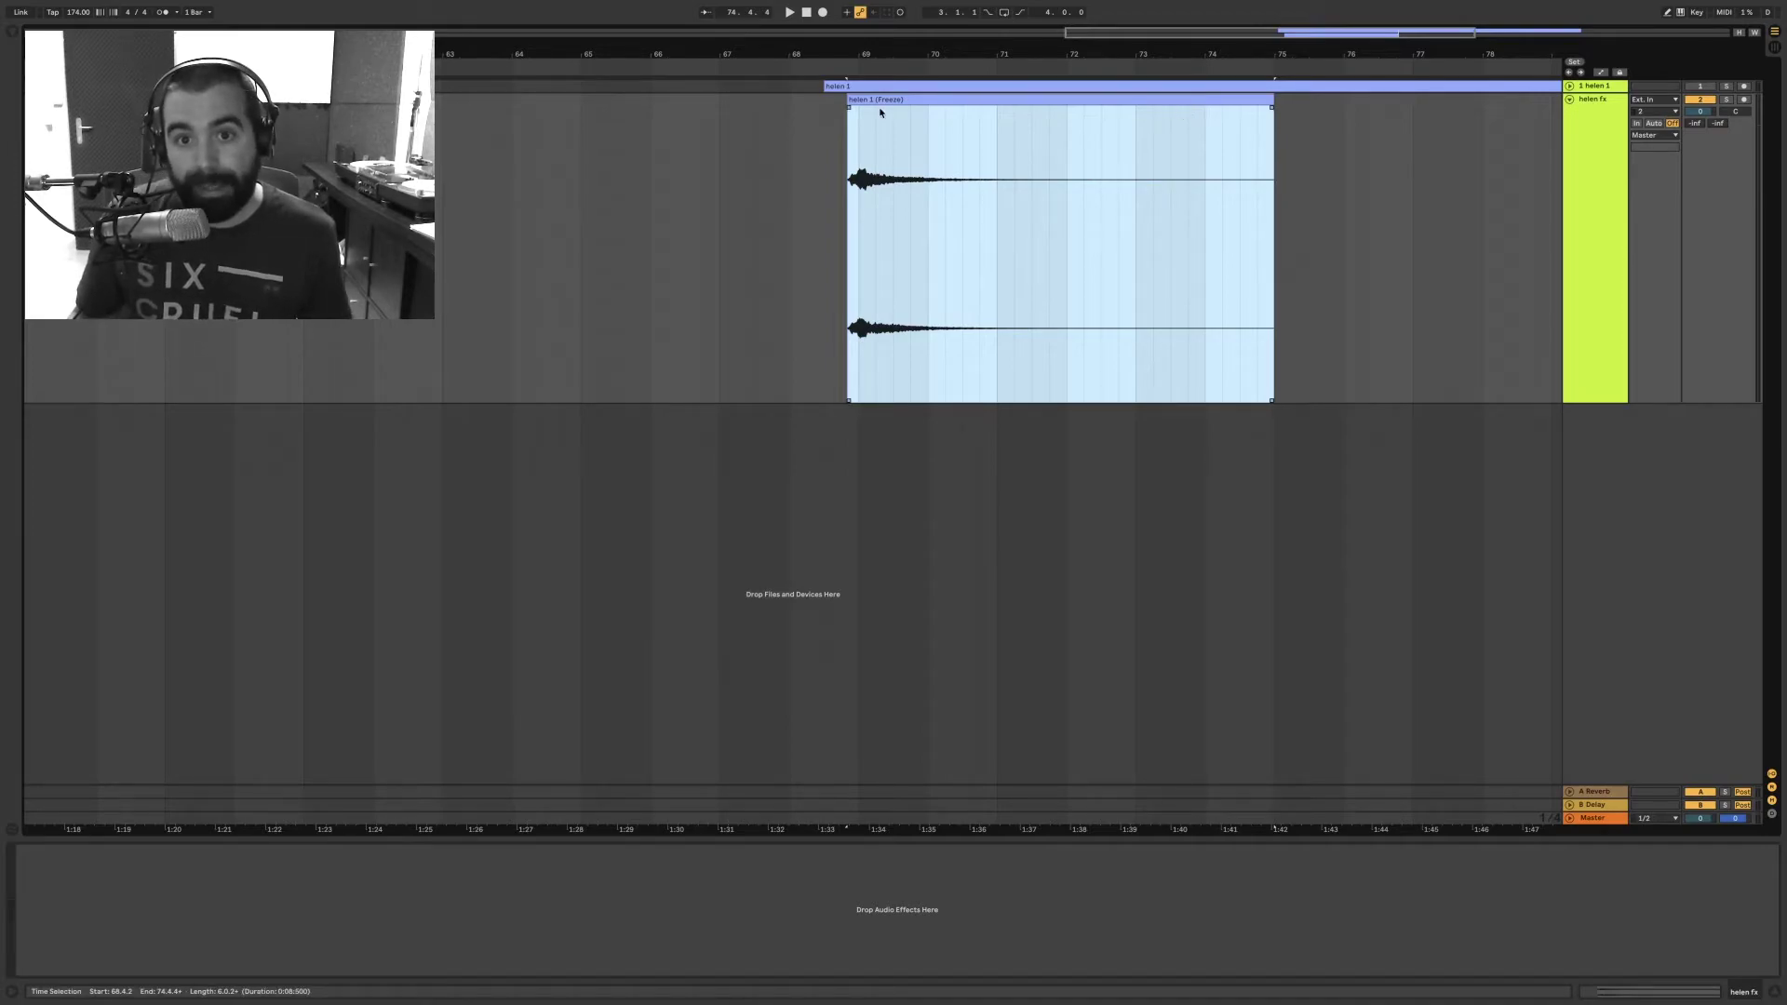
key(space)
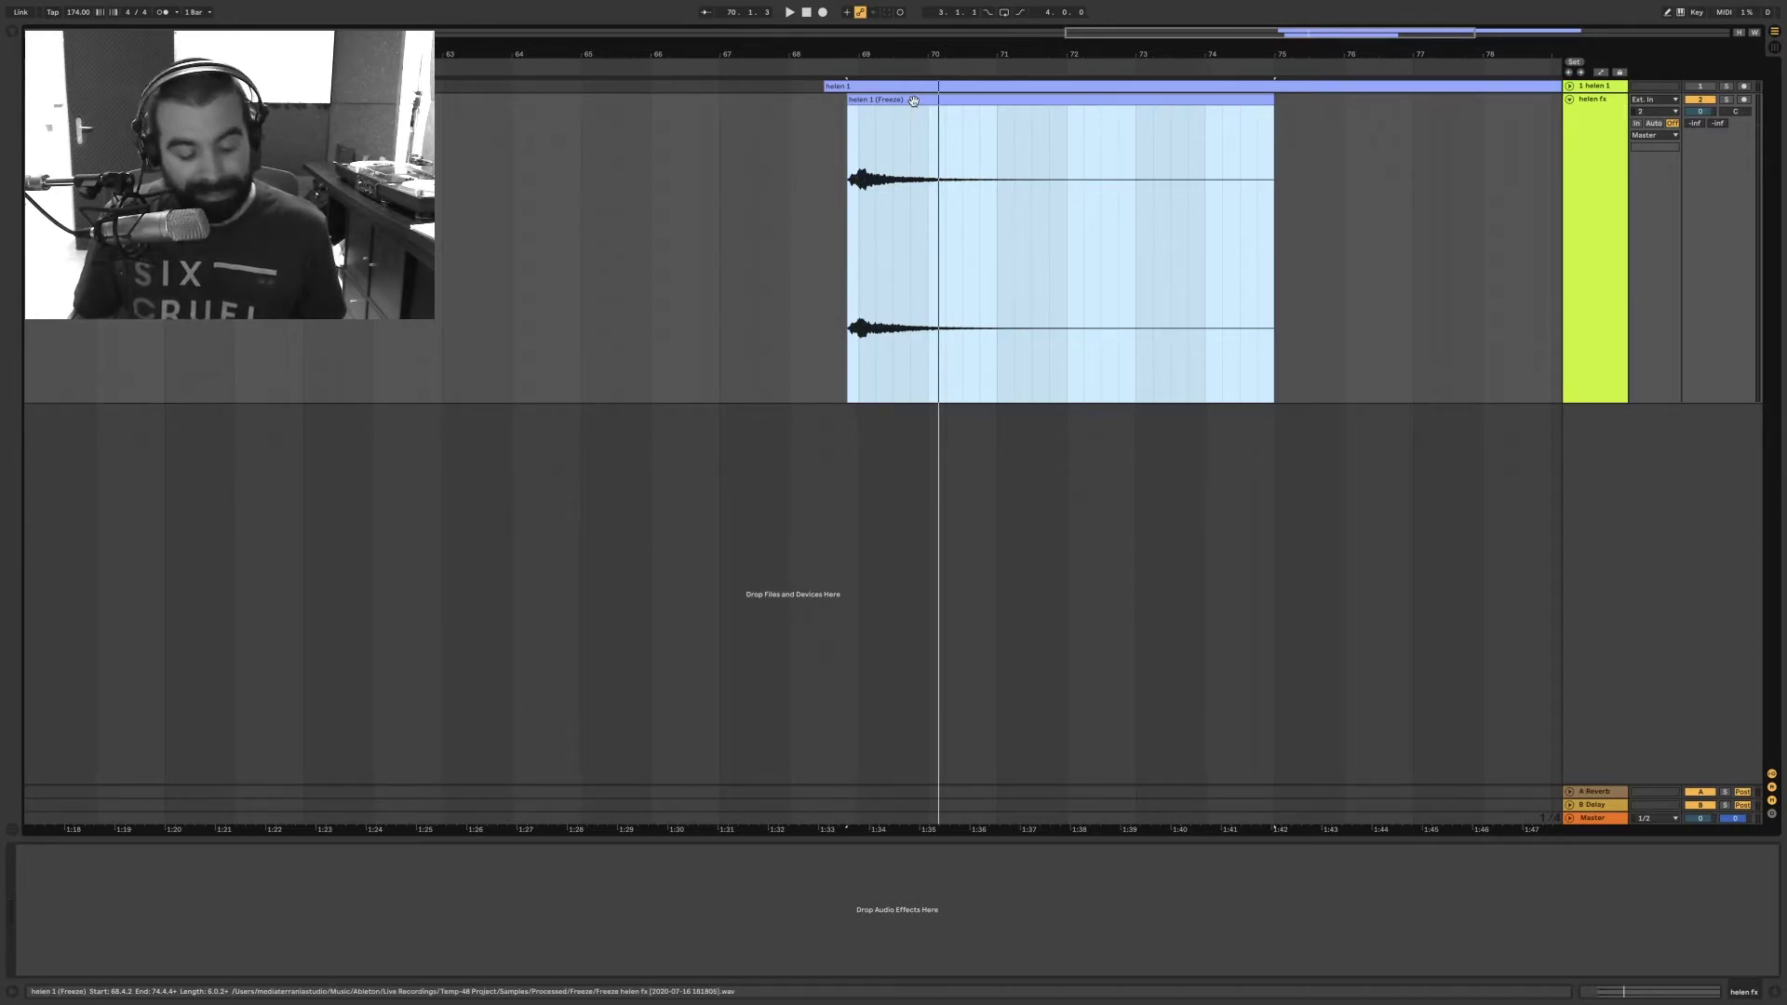
Step: Reverse the flattened reverb clip on the helen fx track
key(r)
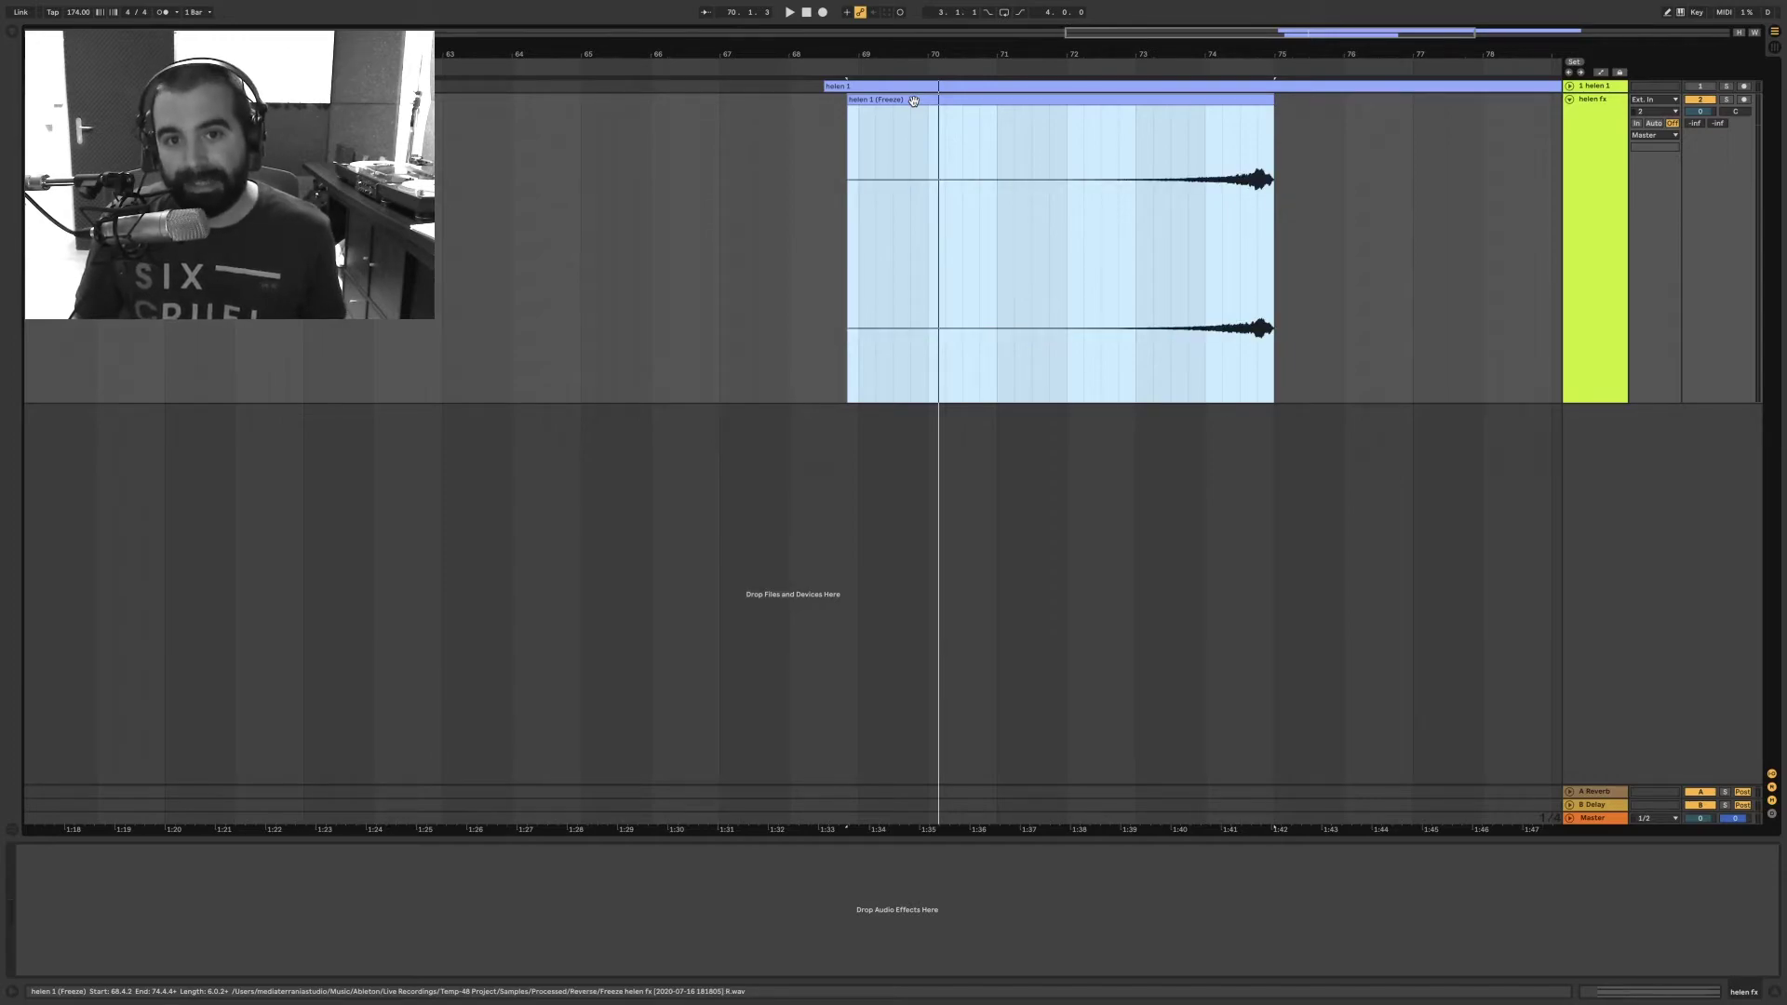
key(r)
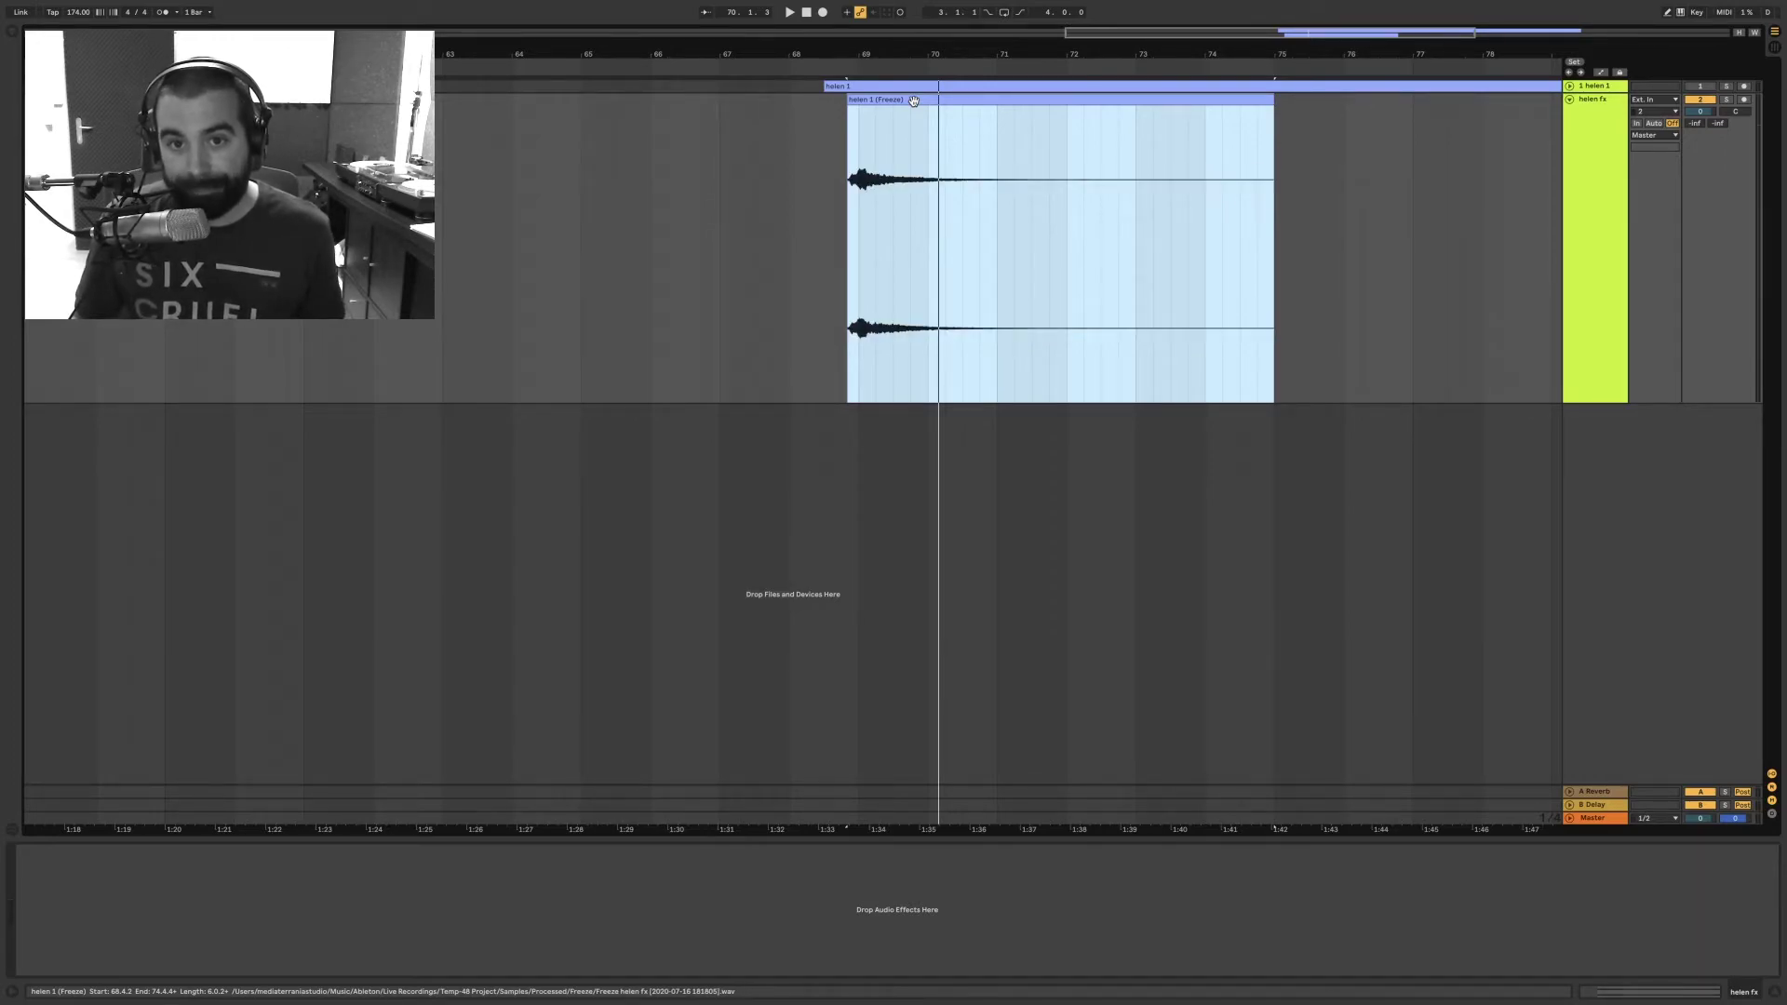
double_click(914, 101)
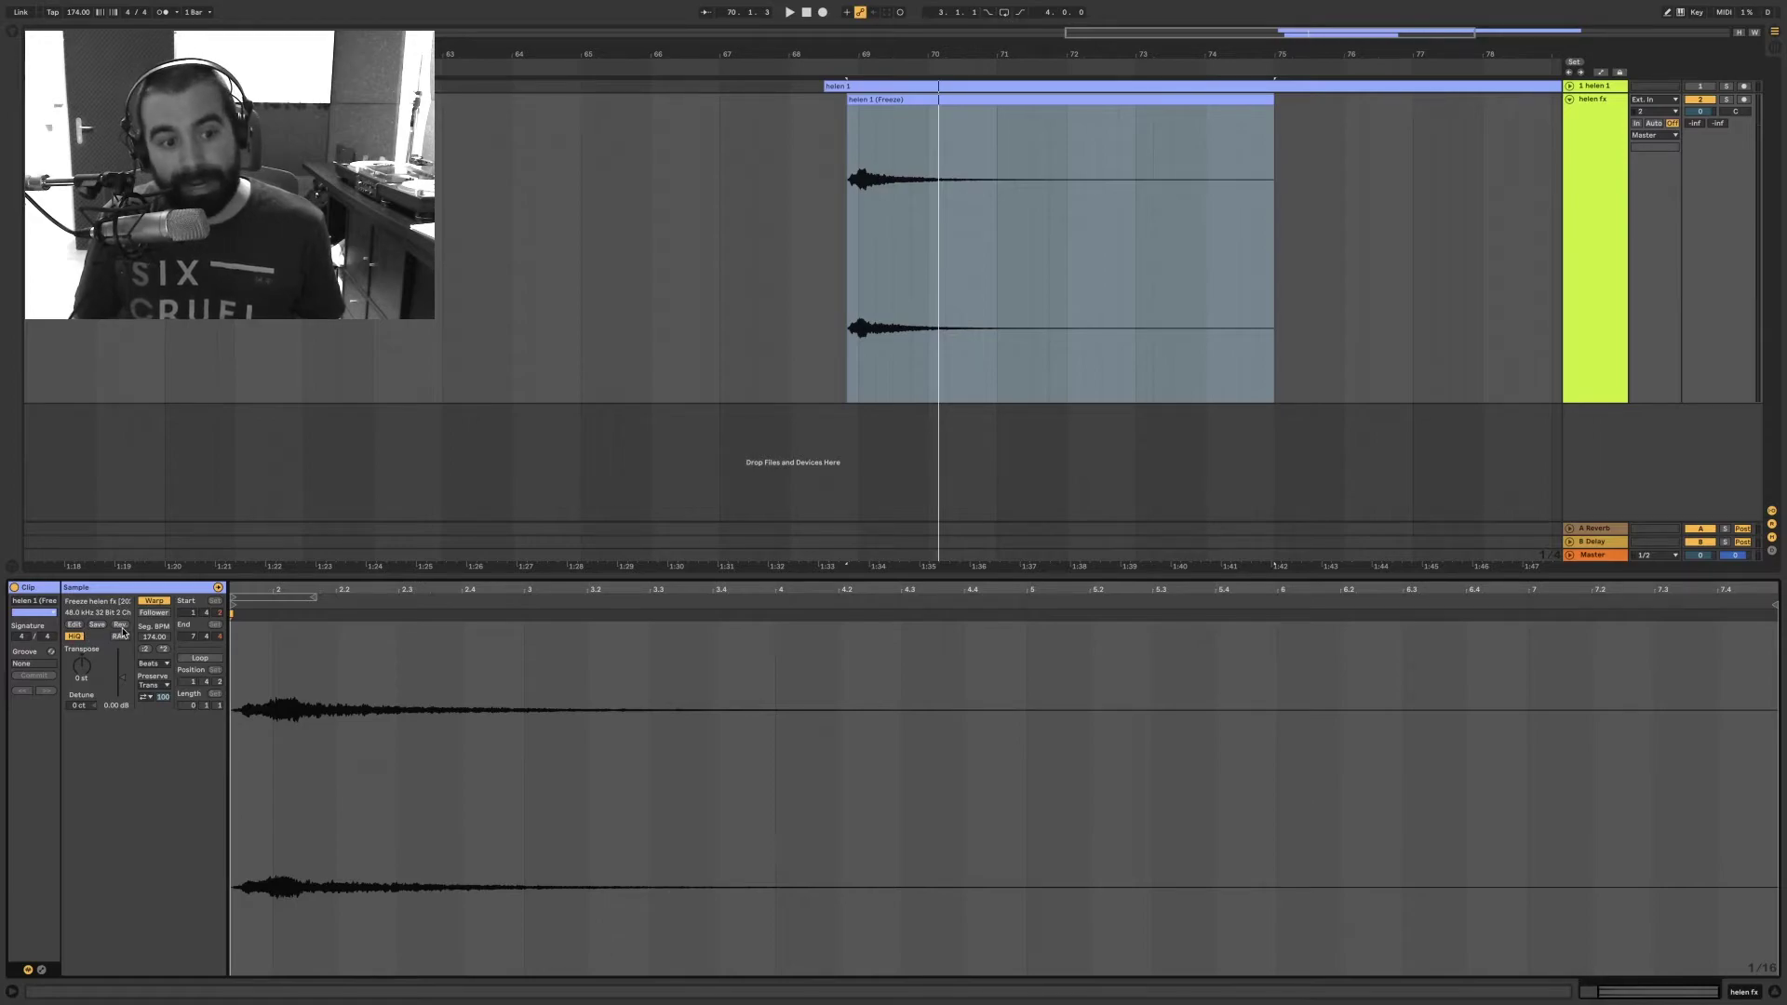
click(120, 624)
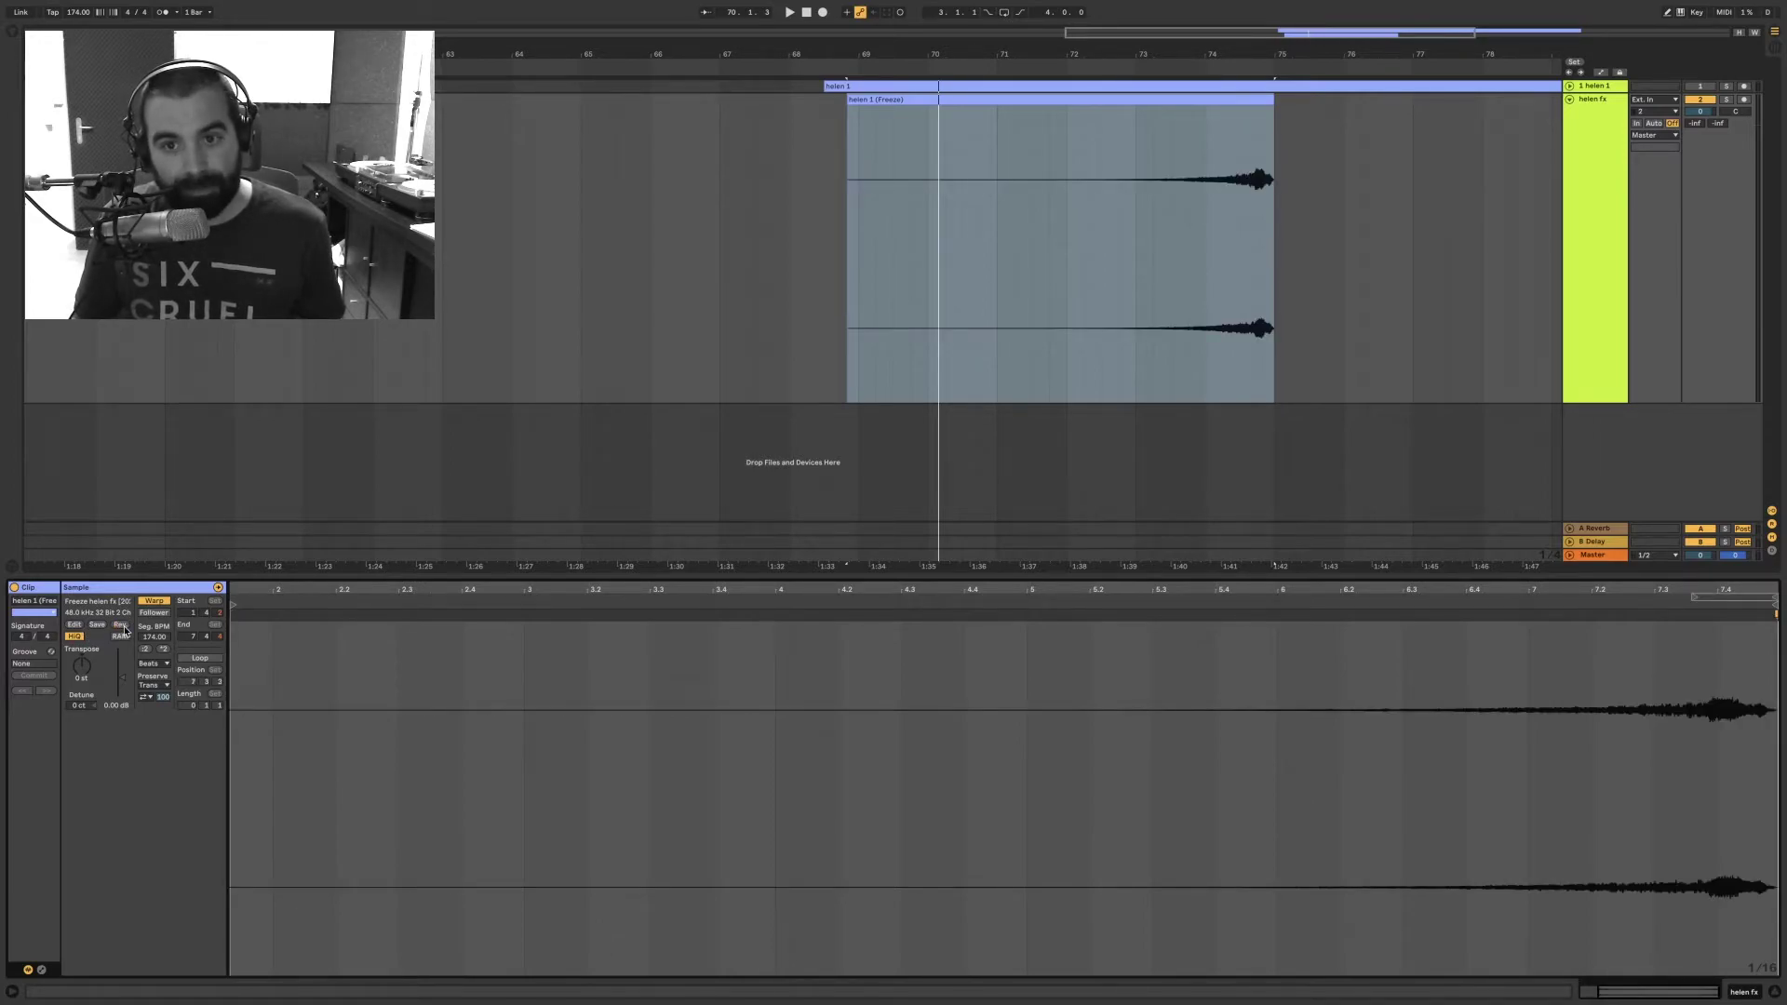
click(121, 624)
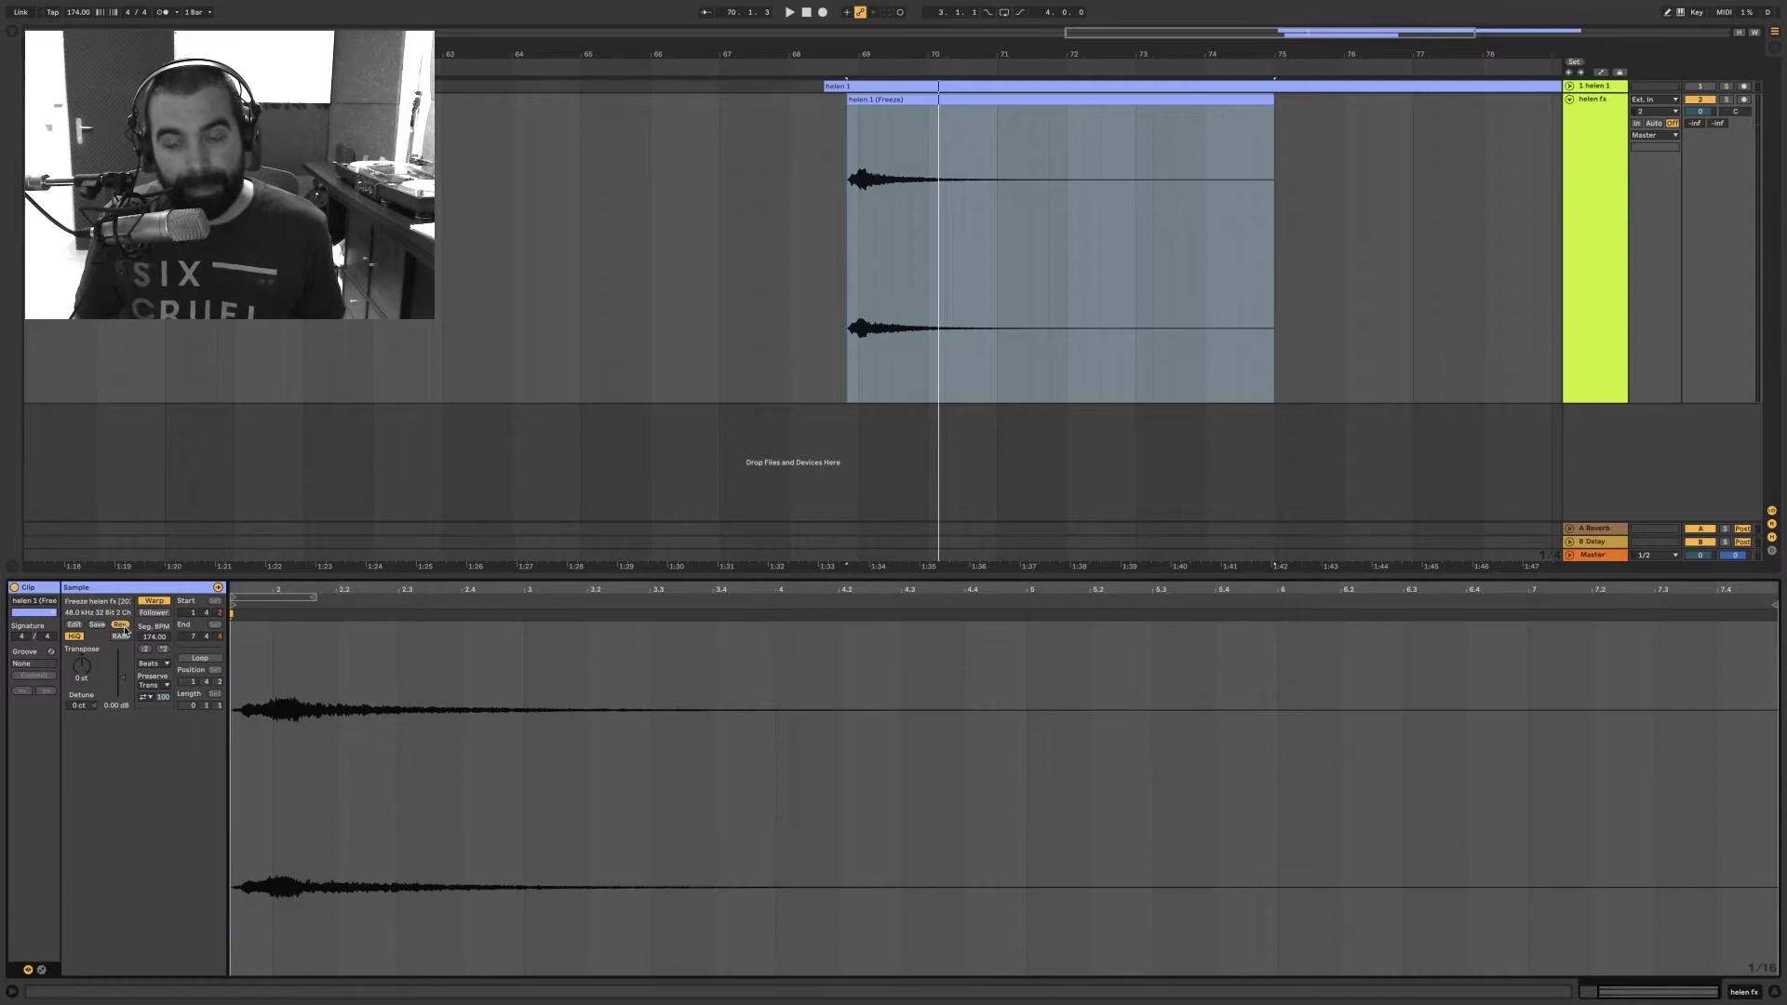
click(121, 624)
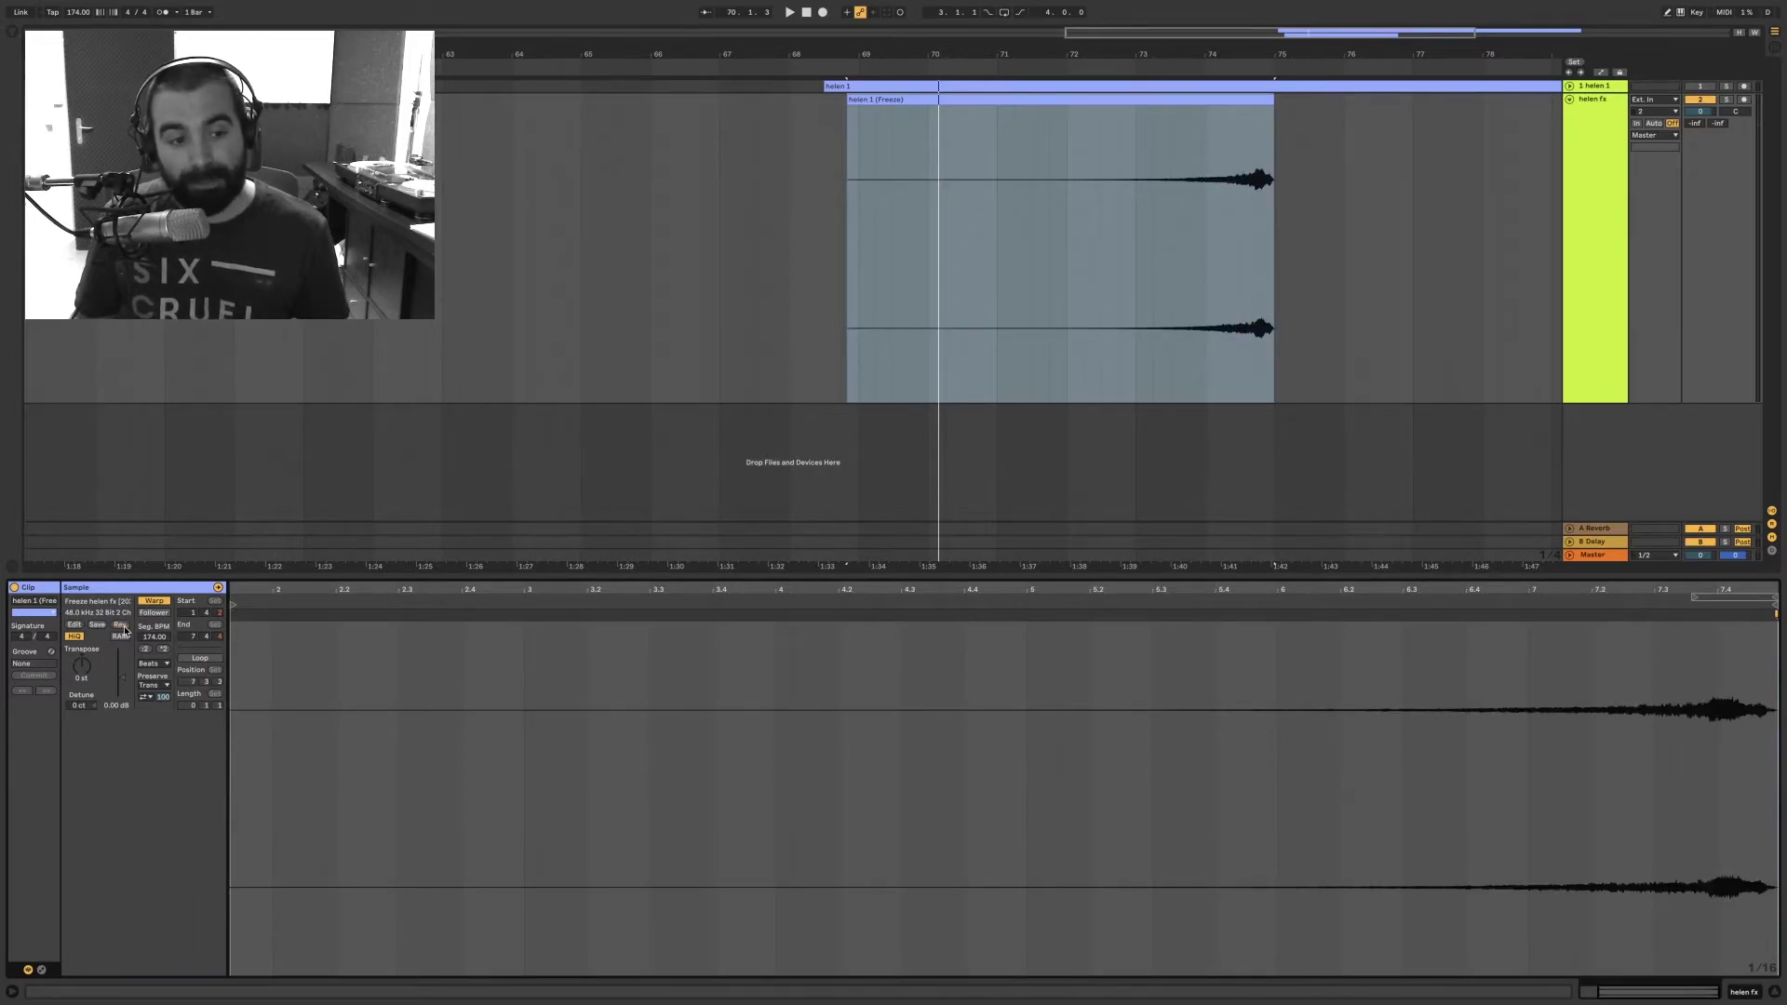
click(122, 625)
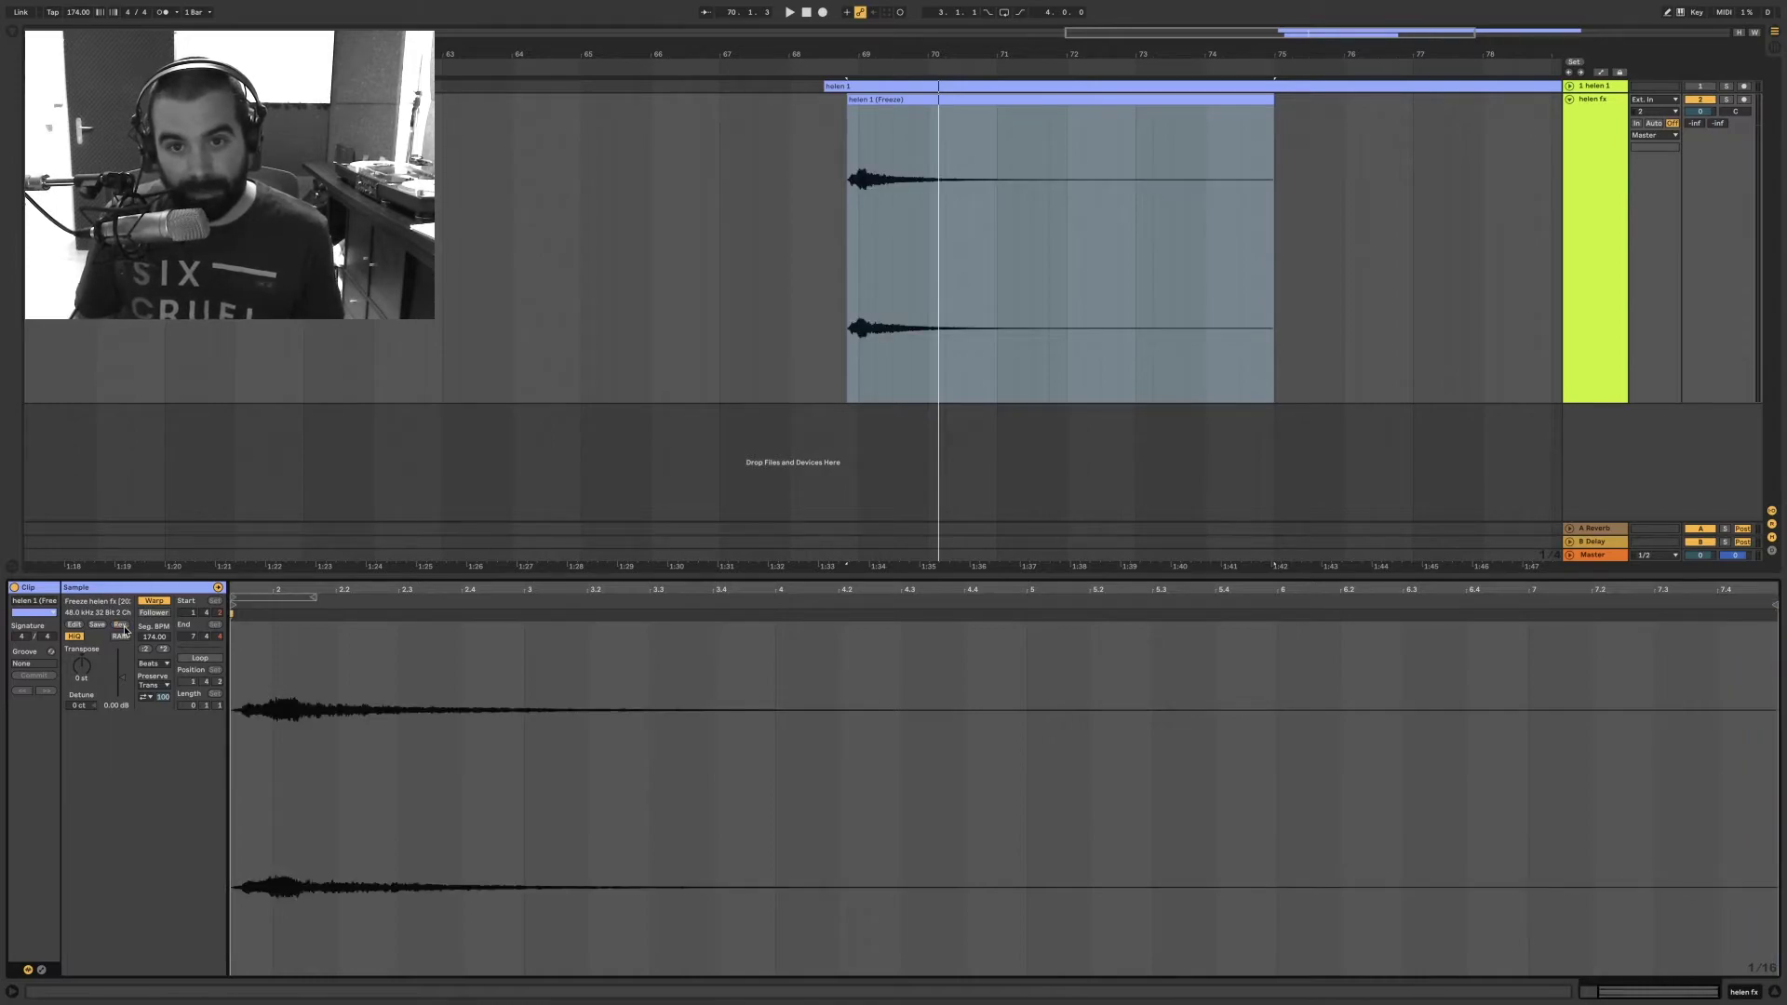
click(122, 625)
Step: Audition the reversed reverb clip and hide its clip detail view
click(1105, 236)
key(space)
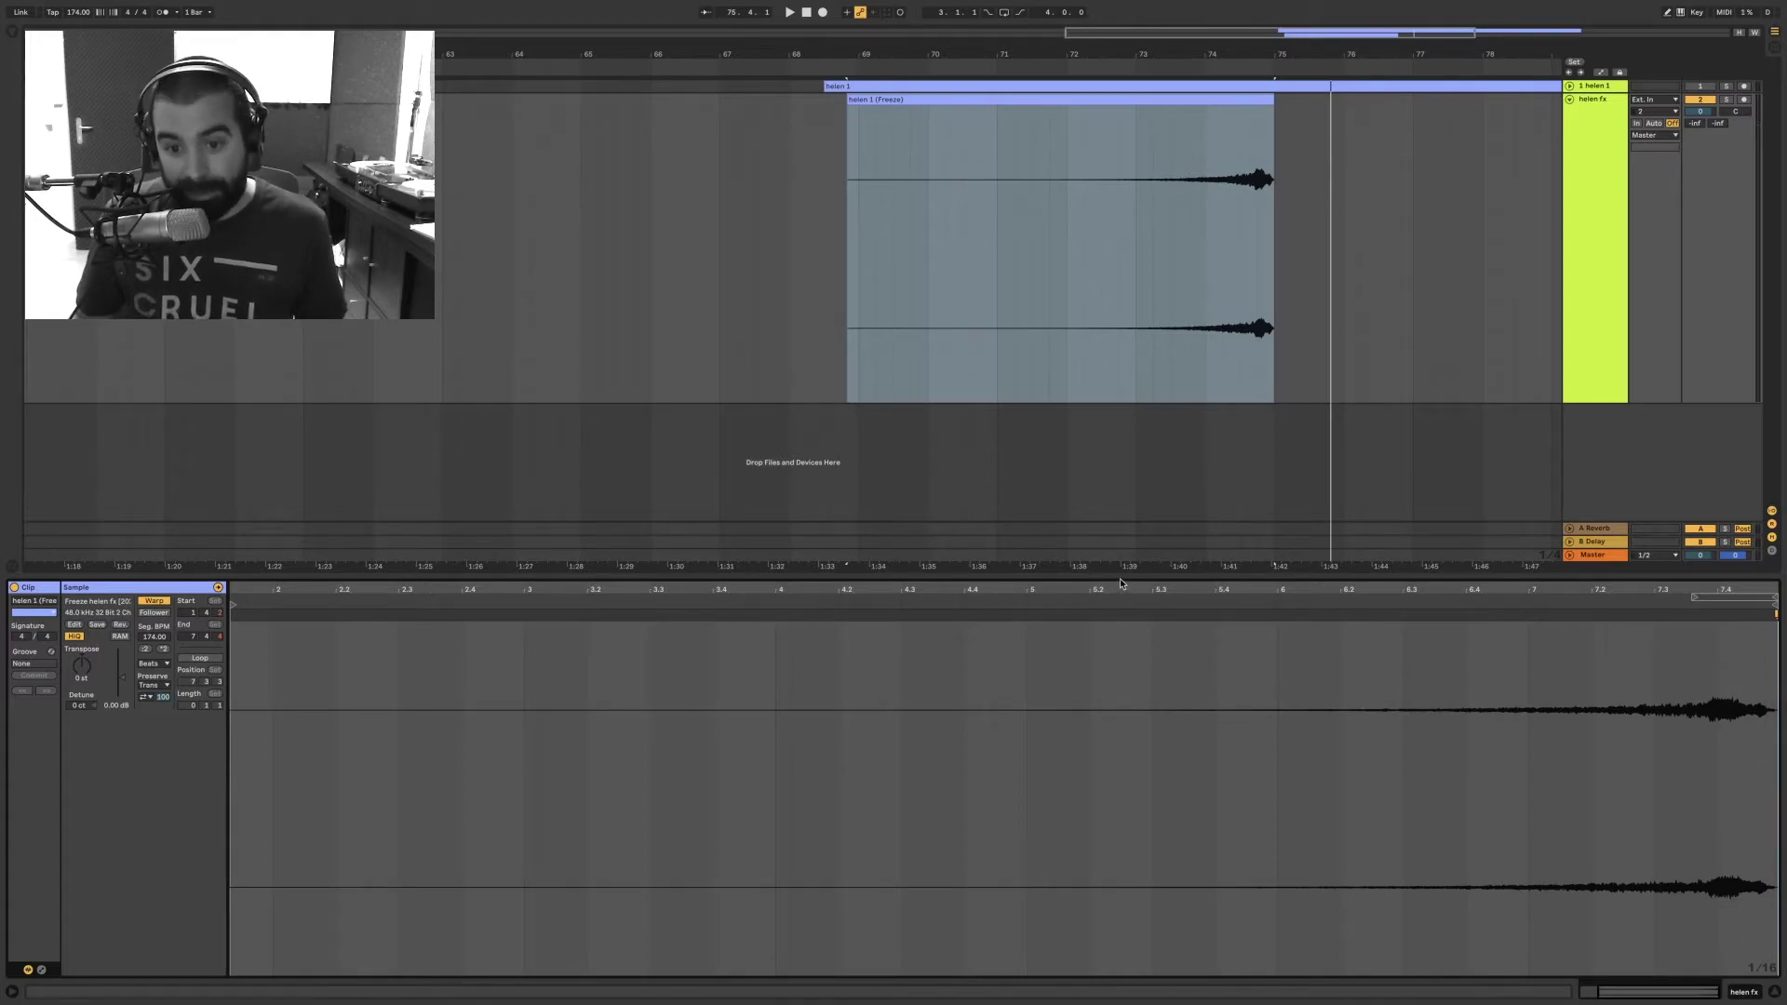
key(ctrl+alt+l)
click(1059, 203)
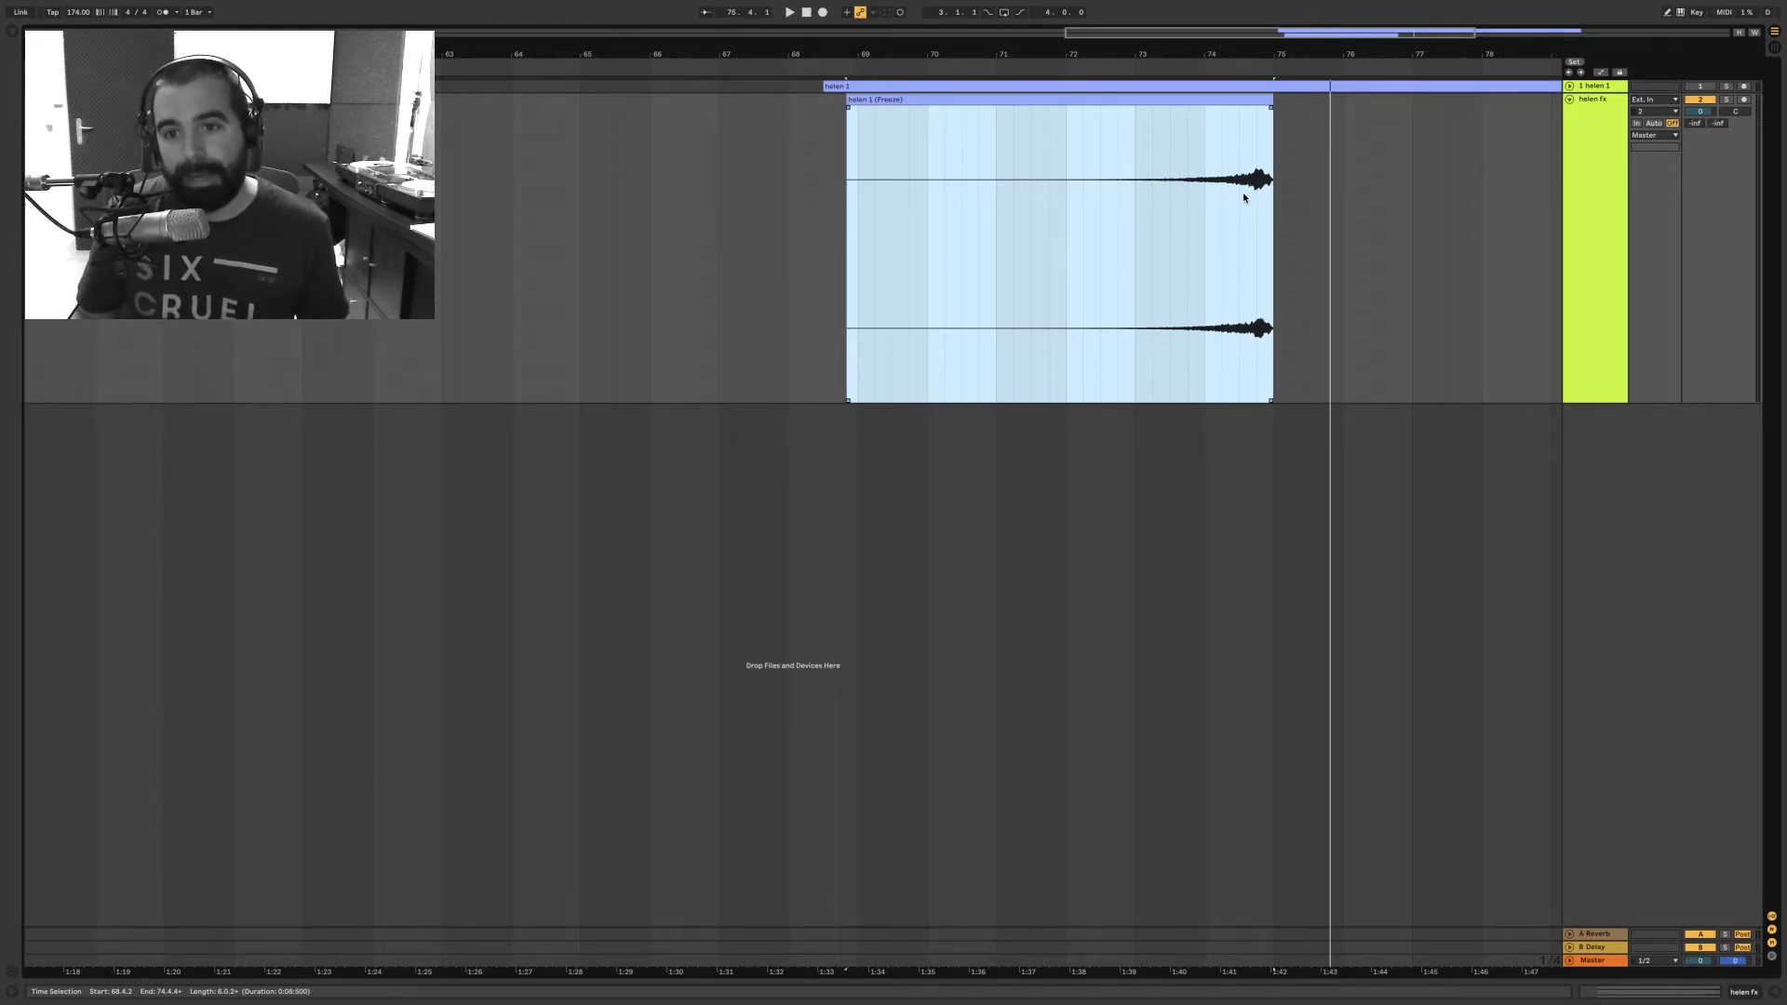
scroll(1242, 199, left, 1)
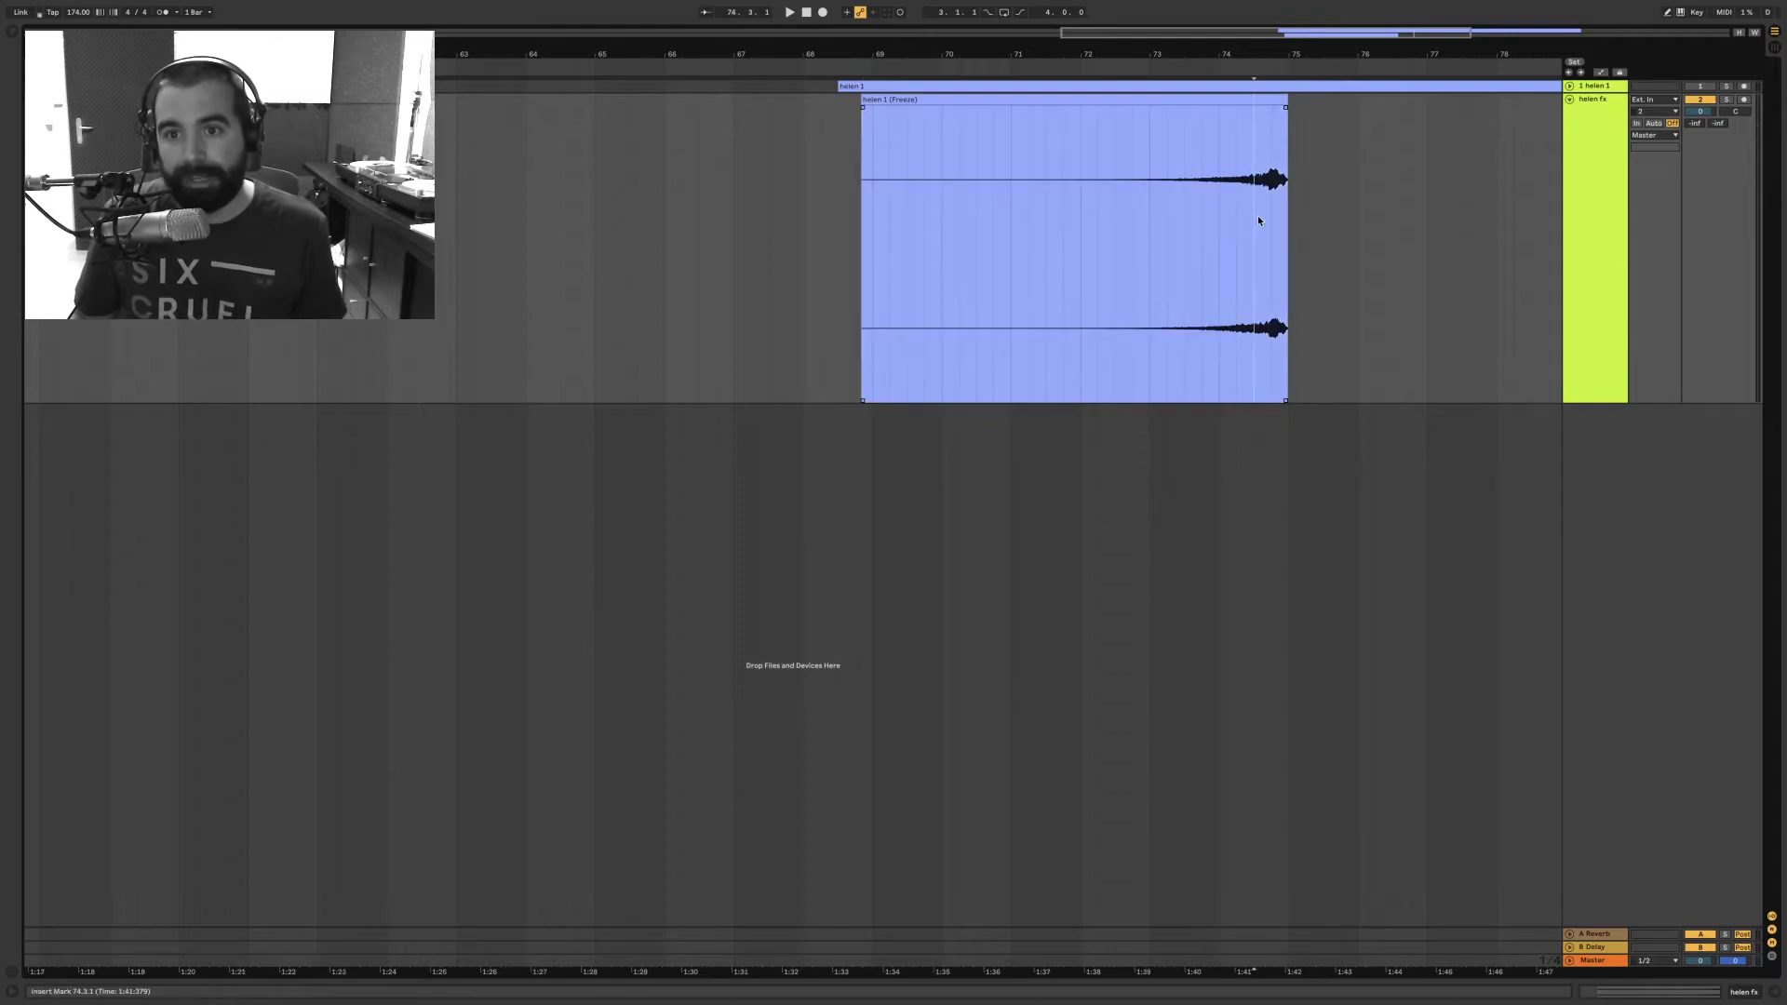
Step: Audition the end of the reversed clip from 74.3.1 and from 74.4.1 to find where the spoken word begins
click(1258, 215)
key(space)
key(space)
key(space)
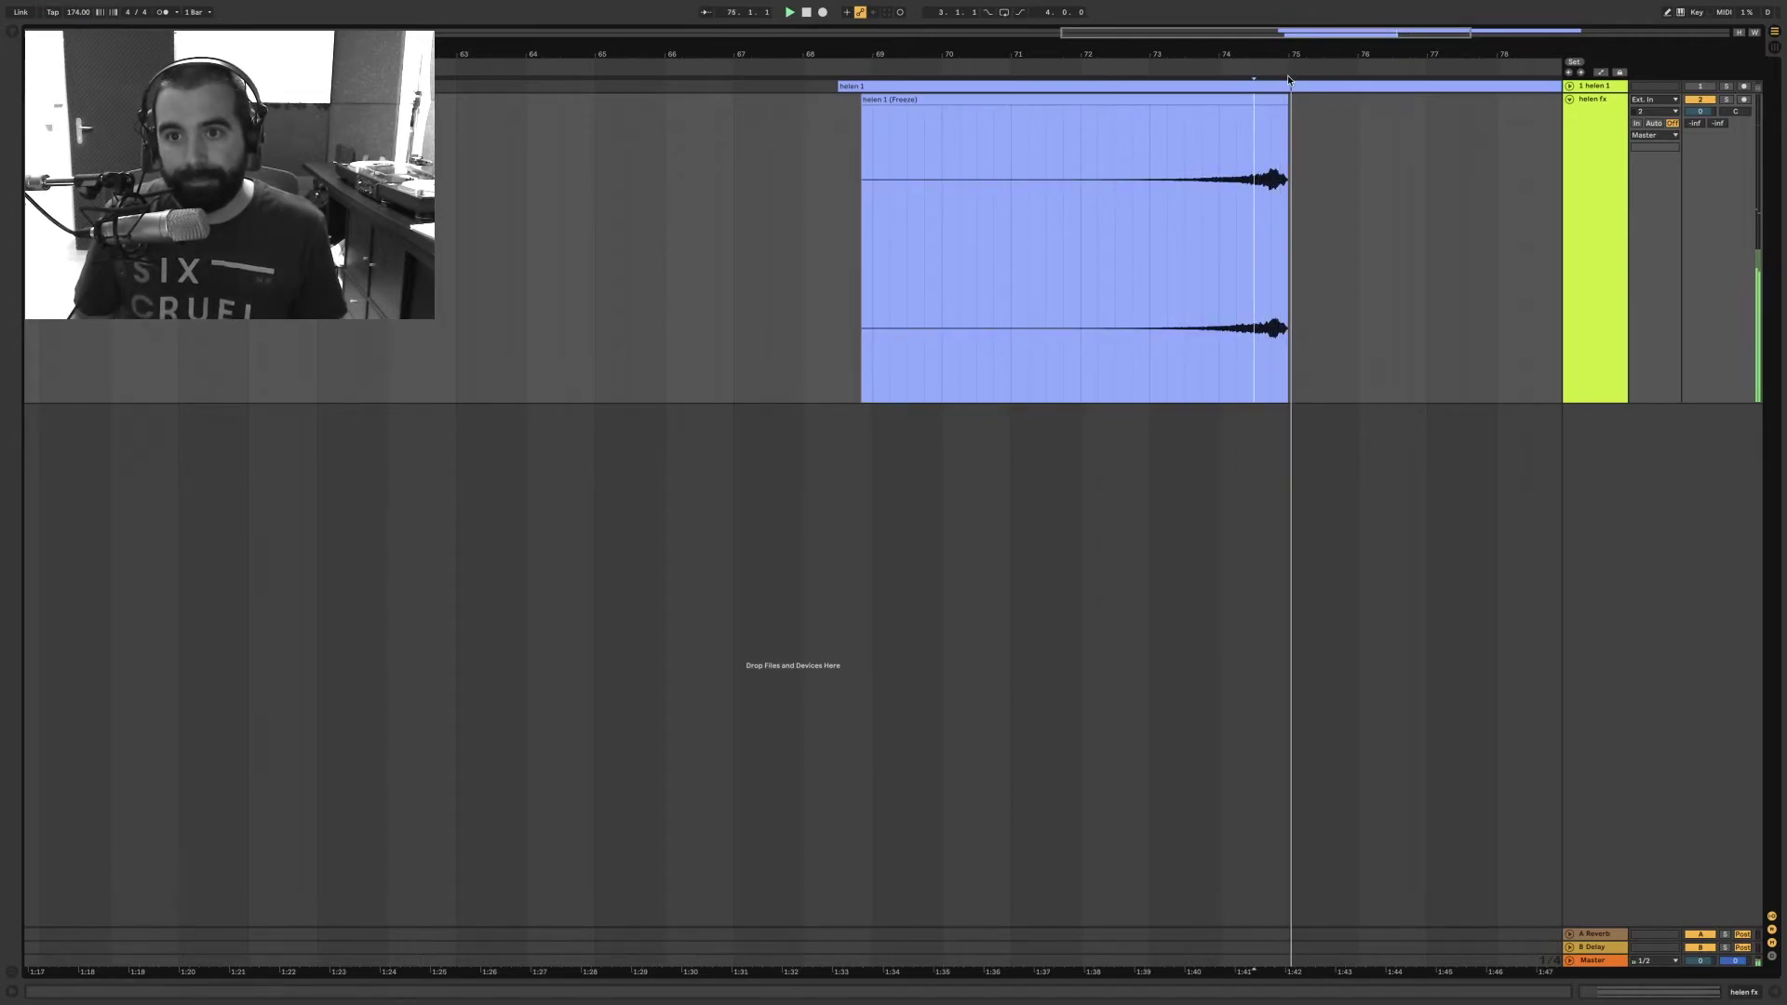
key(space)
drag(1275, 58, 1275, 126)
key(space)
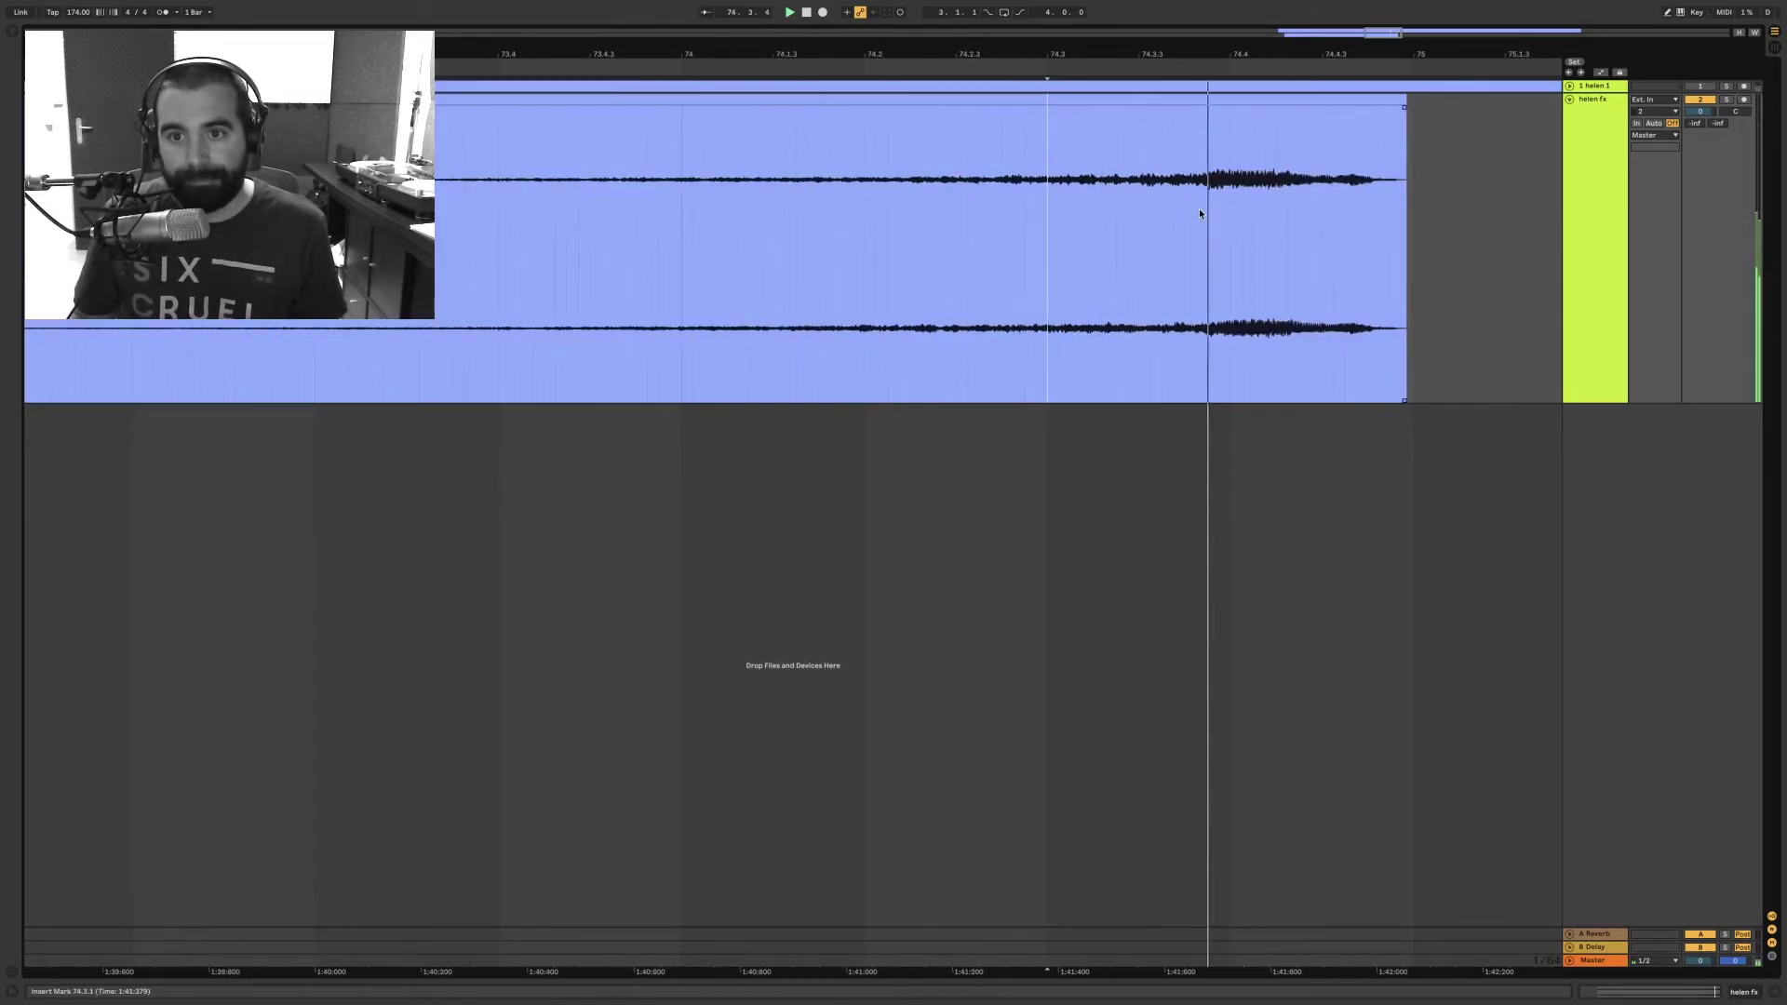
key(space)
key(space)
key(space)
click(1234, 213)
key(space)
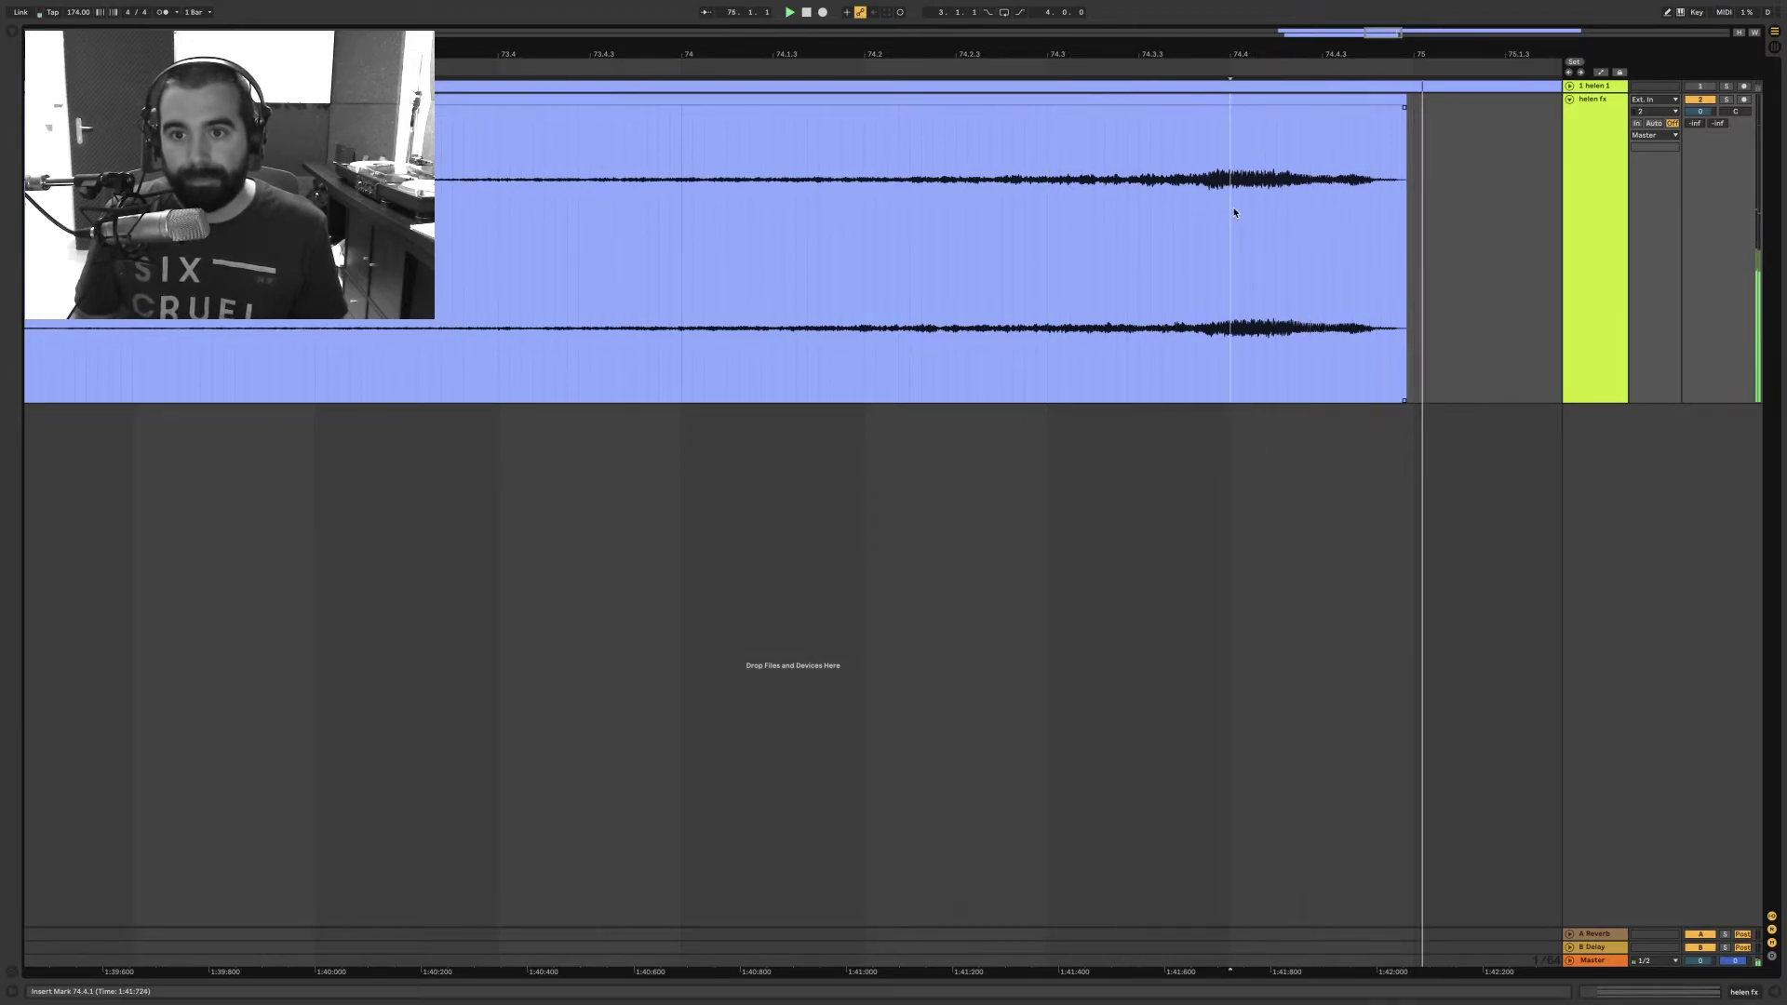
key(space)
key(space)
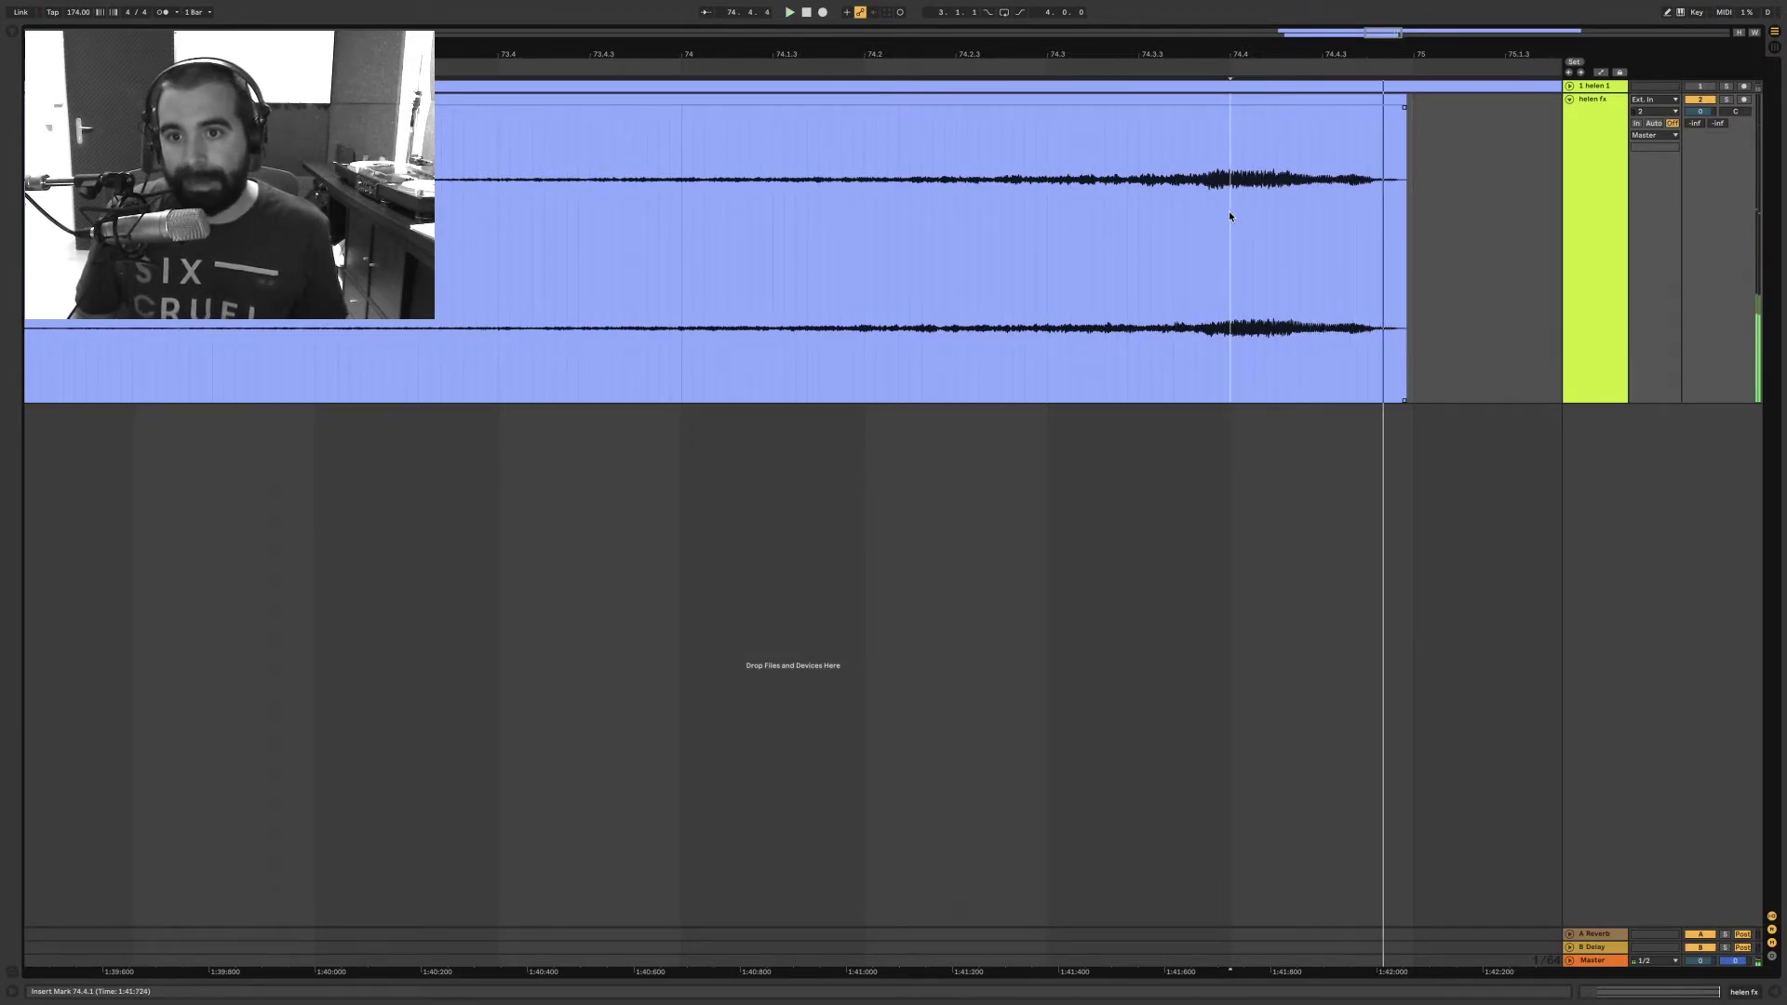
Step: Delete the reversed clip's last section, from 74.4.1 to its end, and audition what is left
drag(1229, 210, 1406, 223)
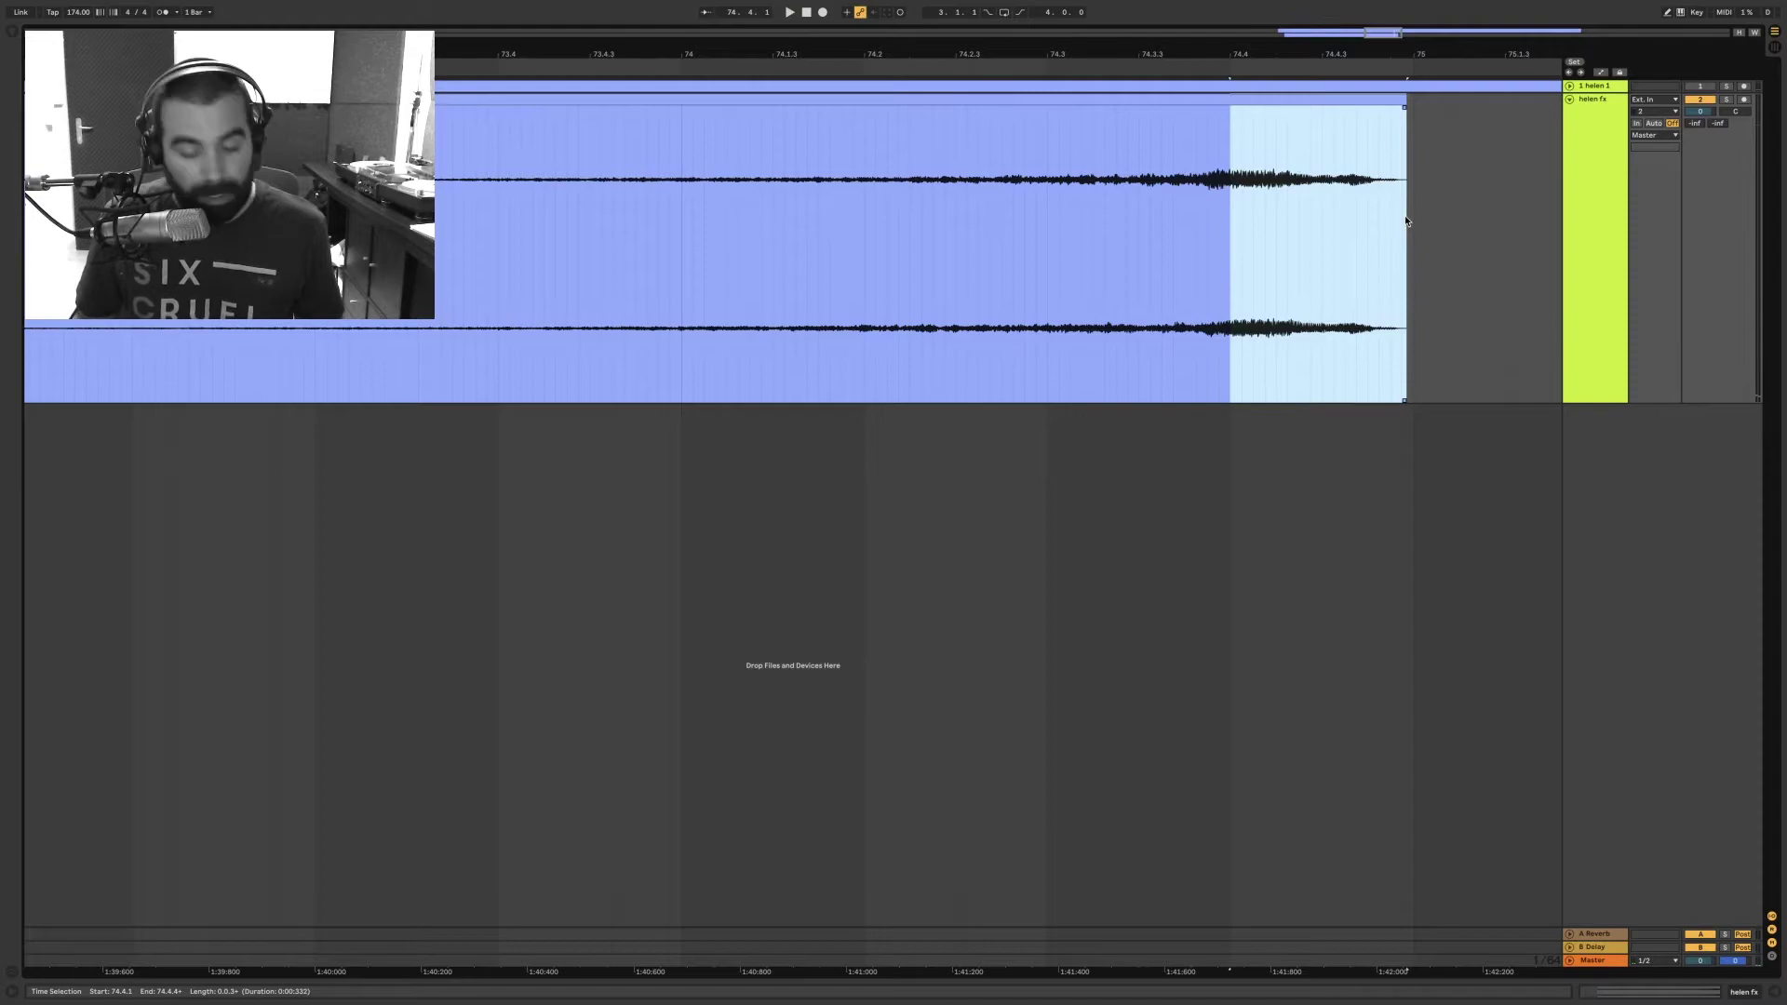
key(Delete)
click(1136, 100)
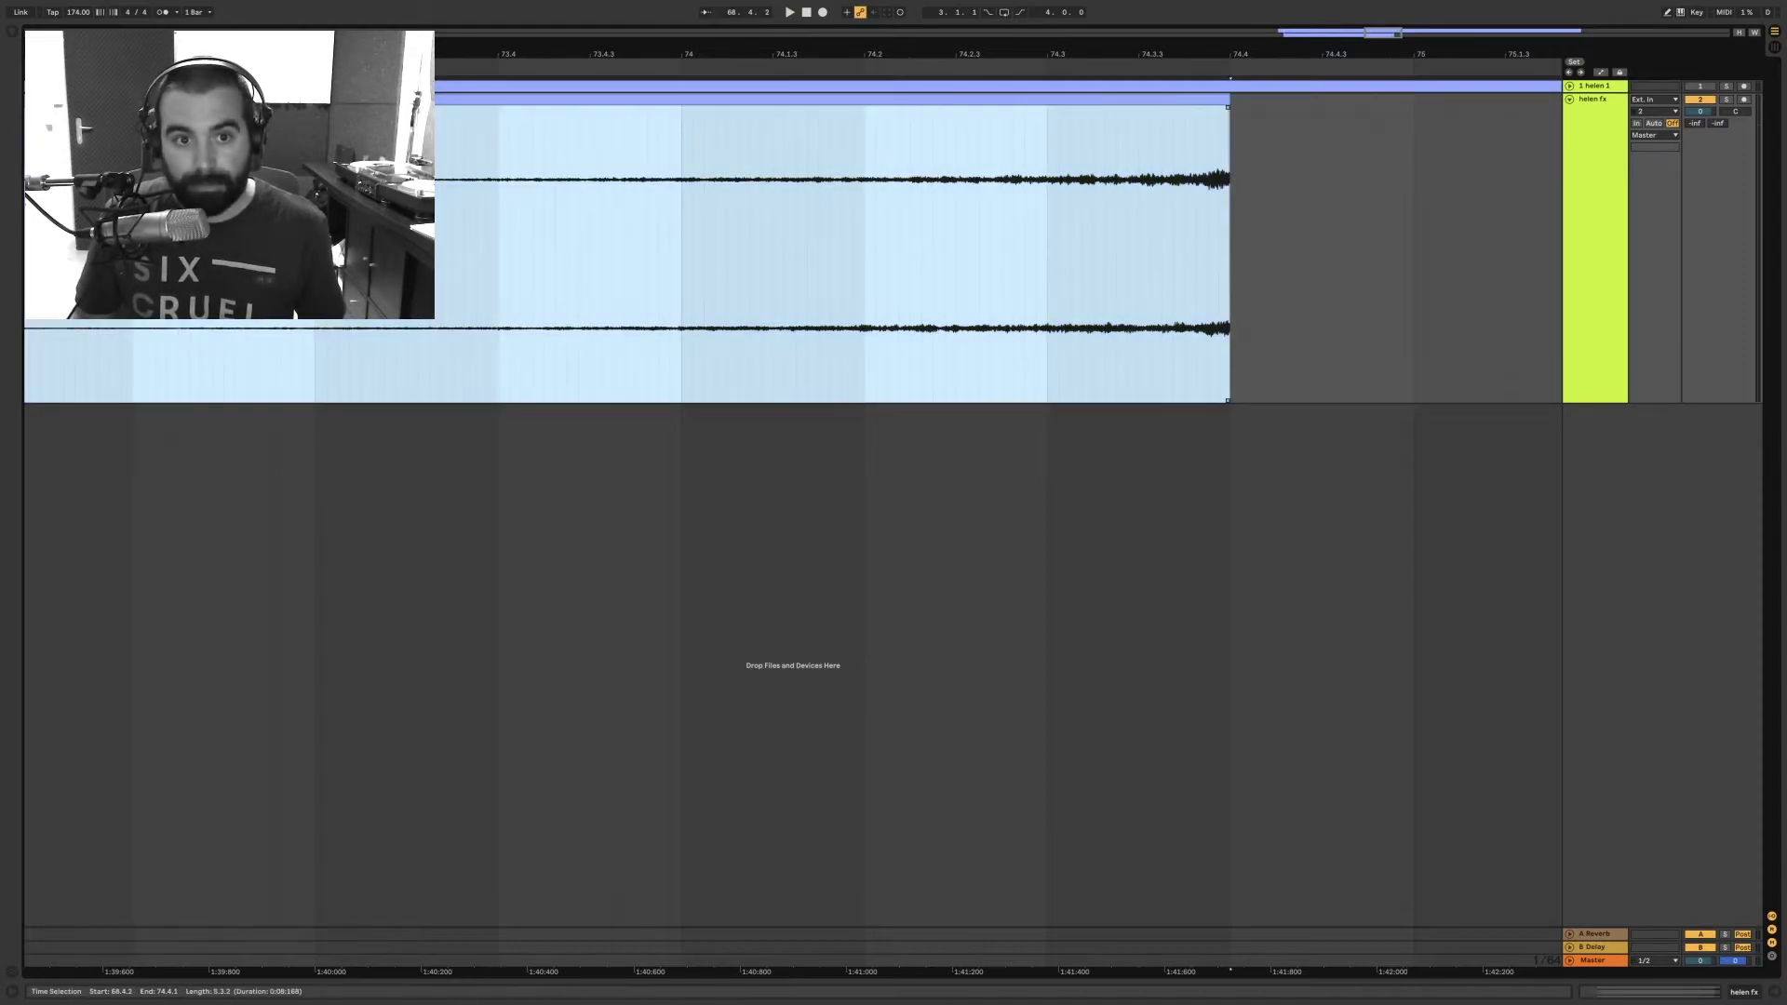
click(394, 223)
key(space)
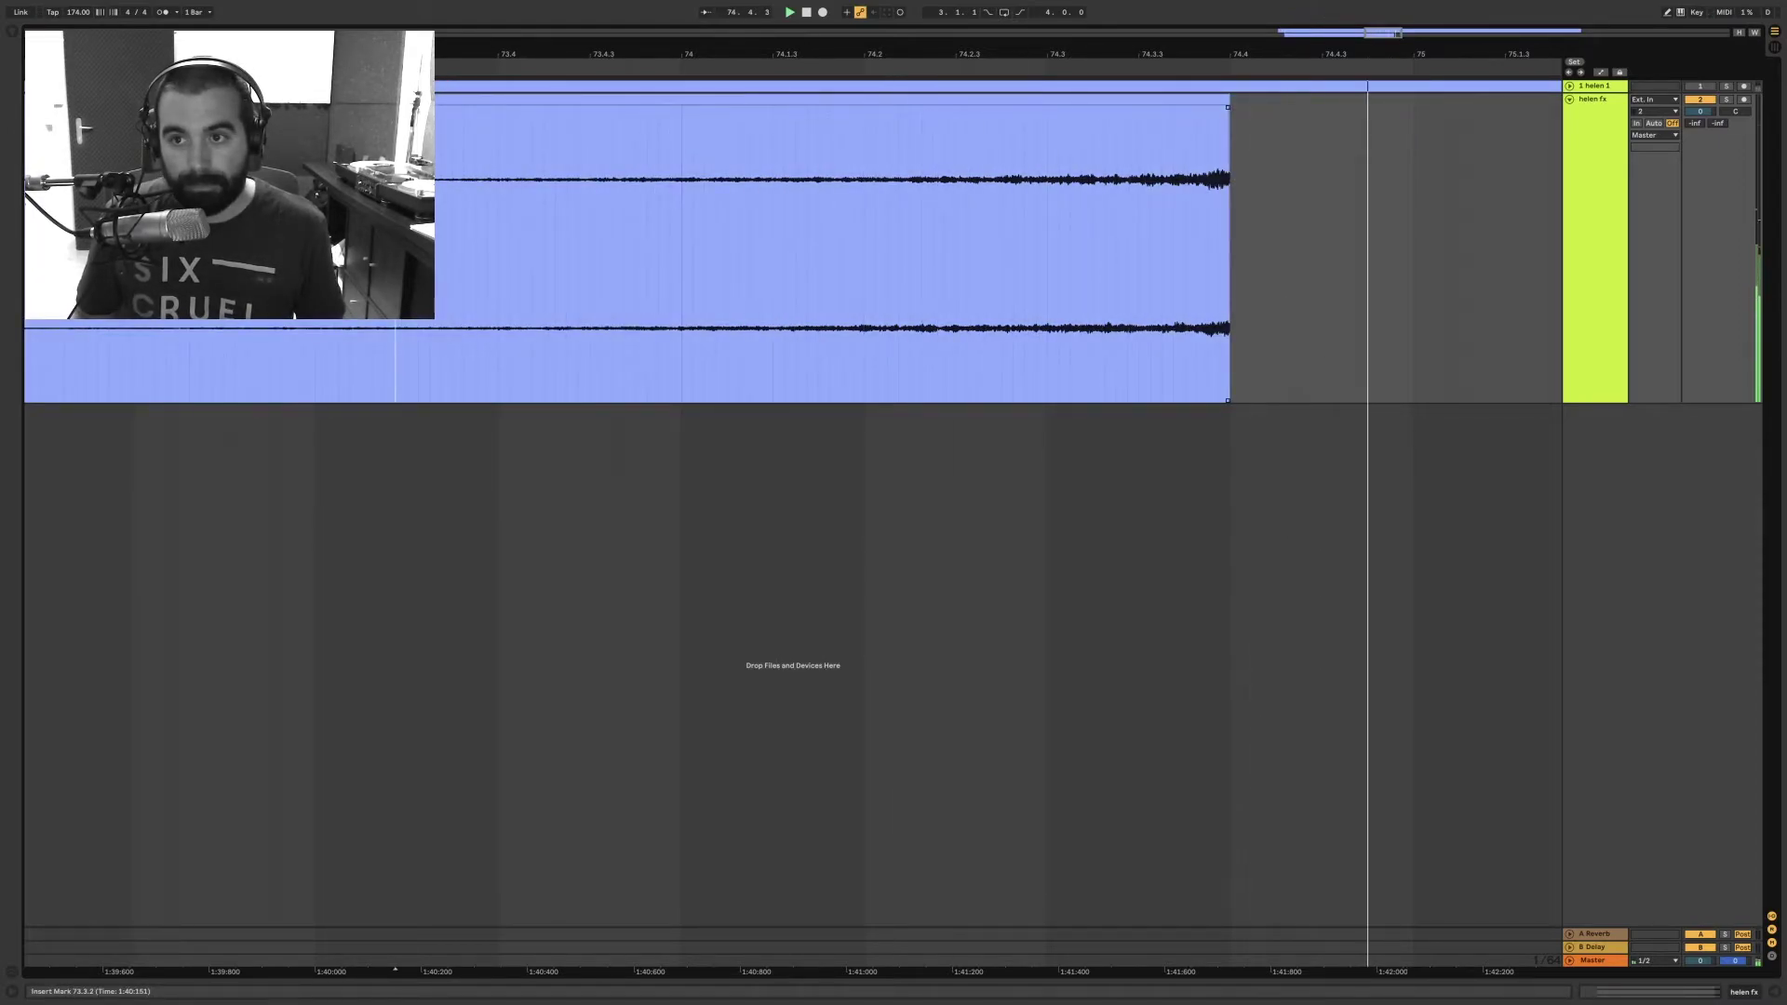
key(space)
Step: Trim the reversed clip's end back to 74.3.4 and audition the swell
drag(1229, 97, 1183, 101)
click(987, 186)
key(space)
key(space)
click(919, 179)
key(space)
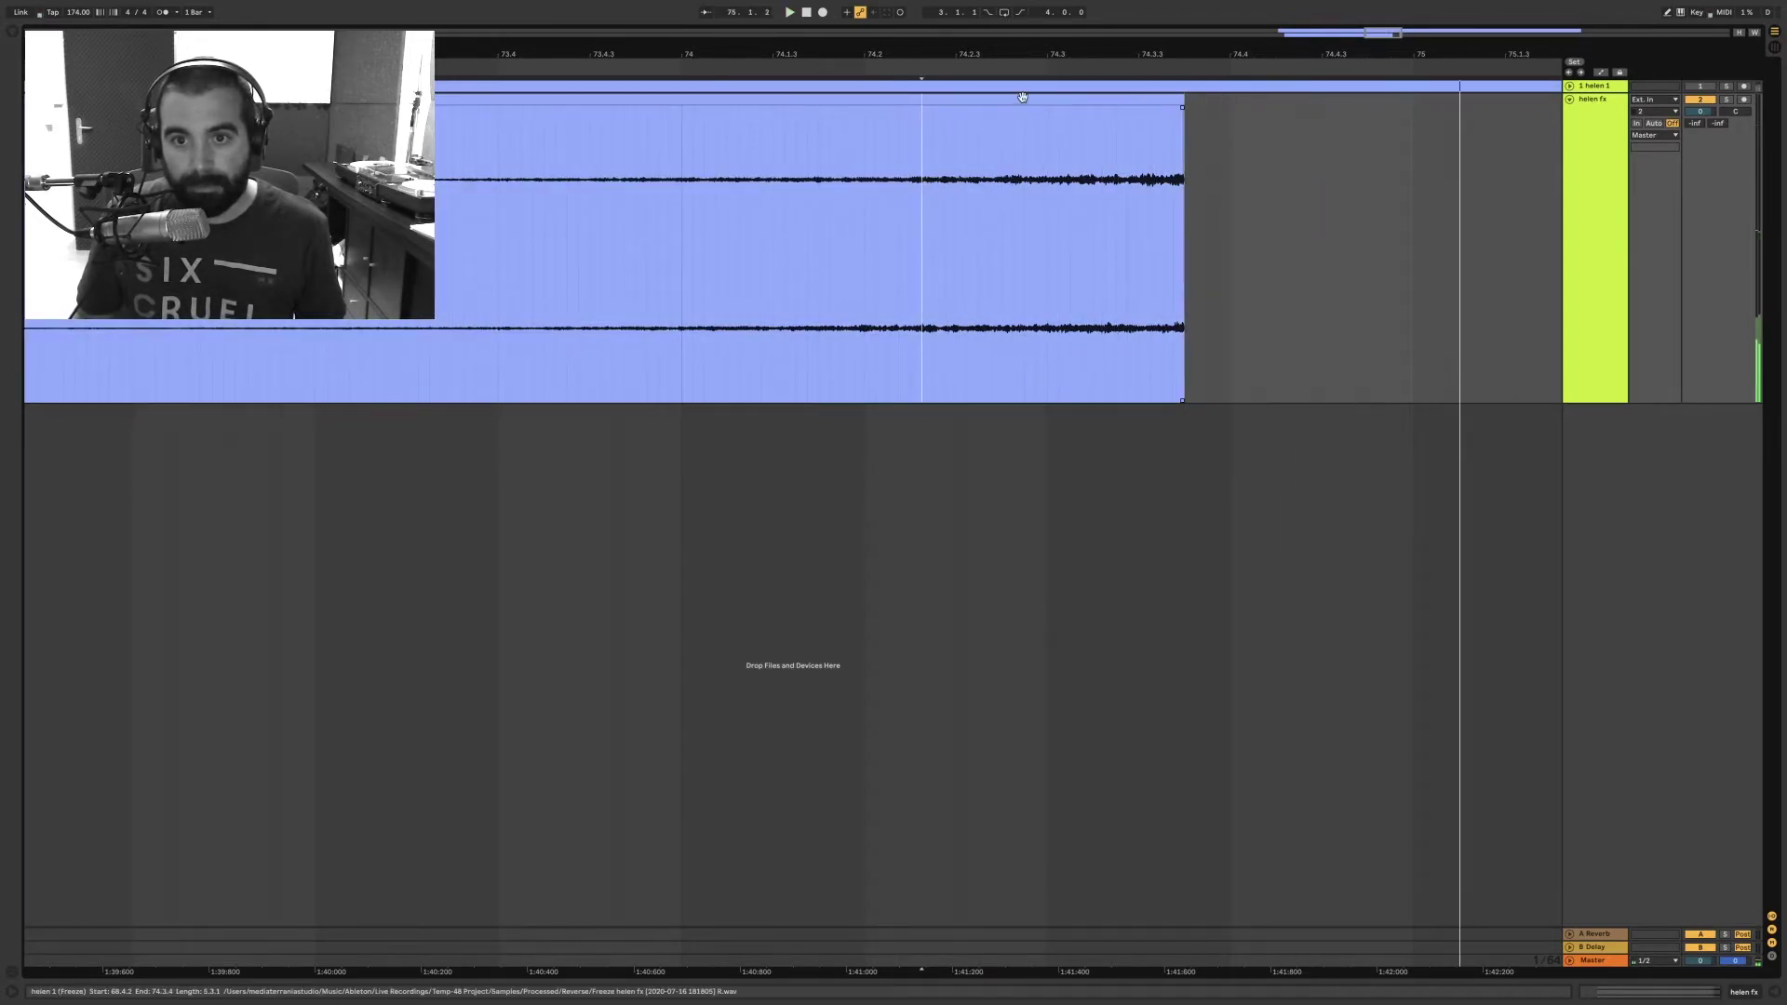
key(space)
Step: Unfold the original vocal track and turn it back on
drag(1009, 56, 1056, 57)
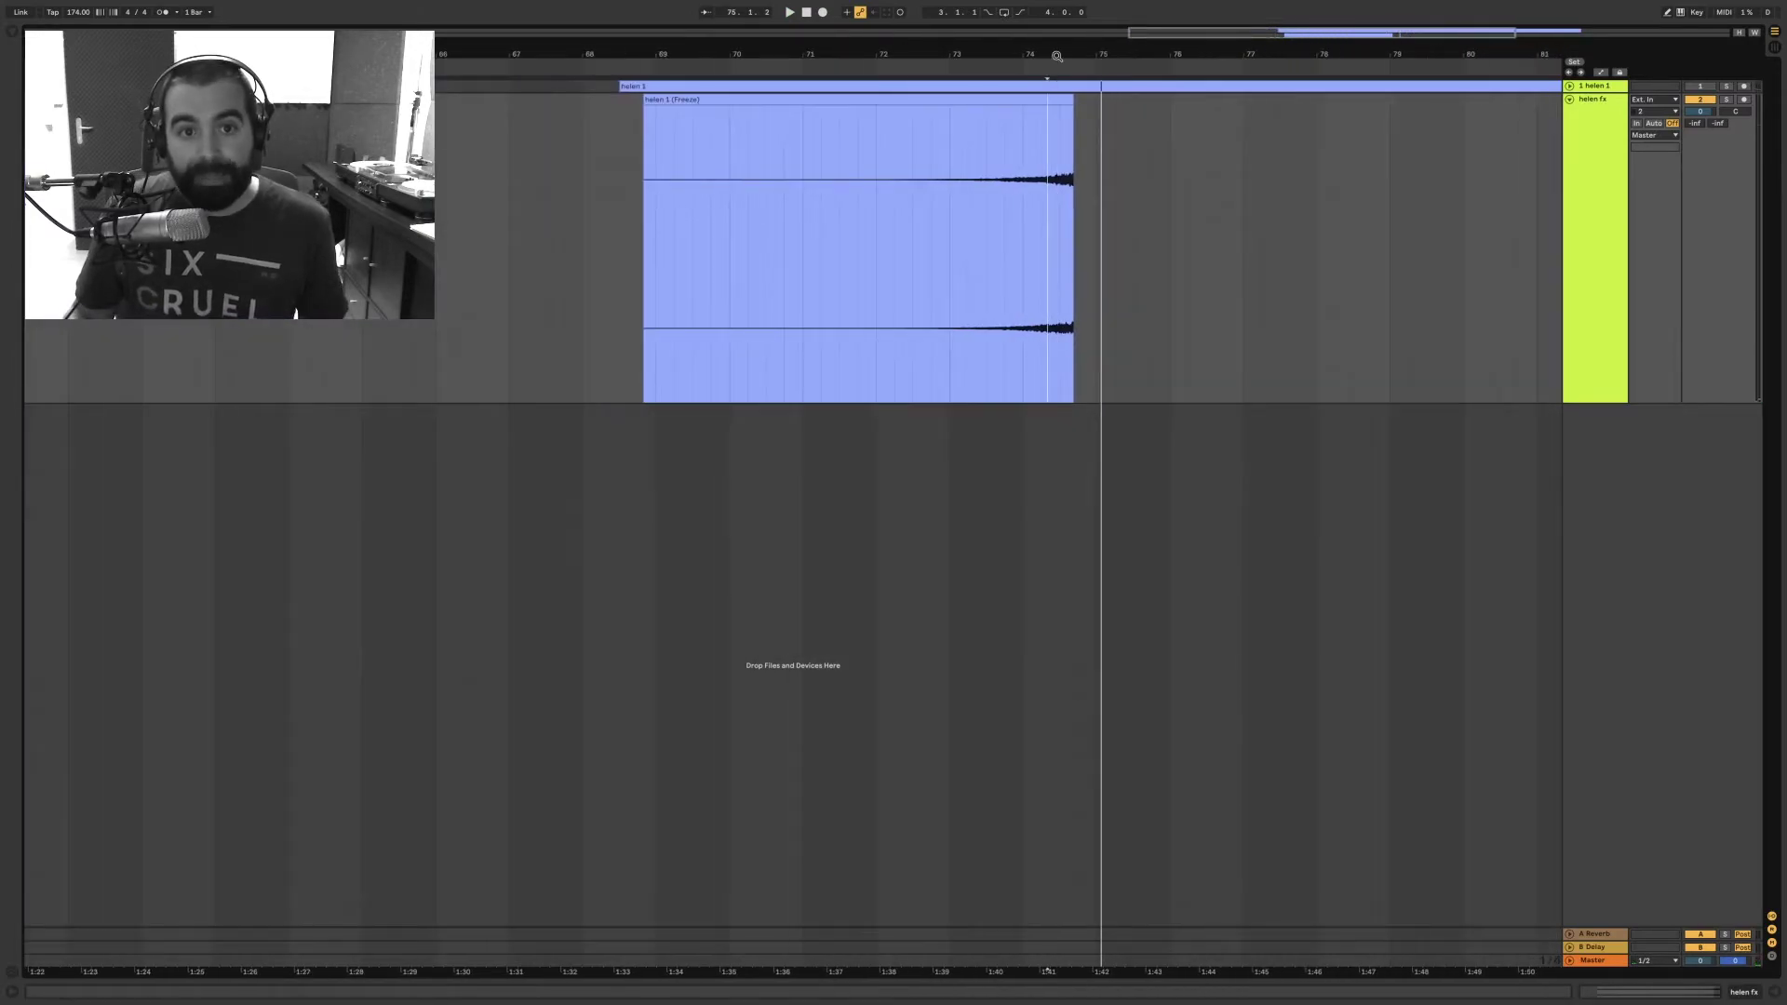
click(1570, 86)
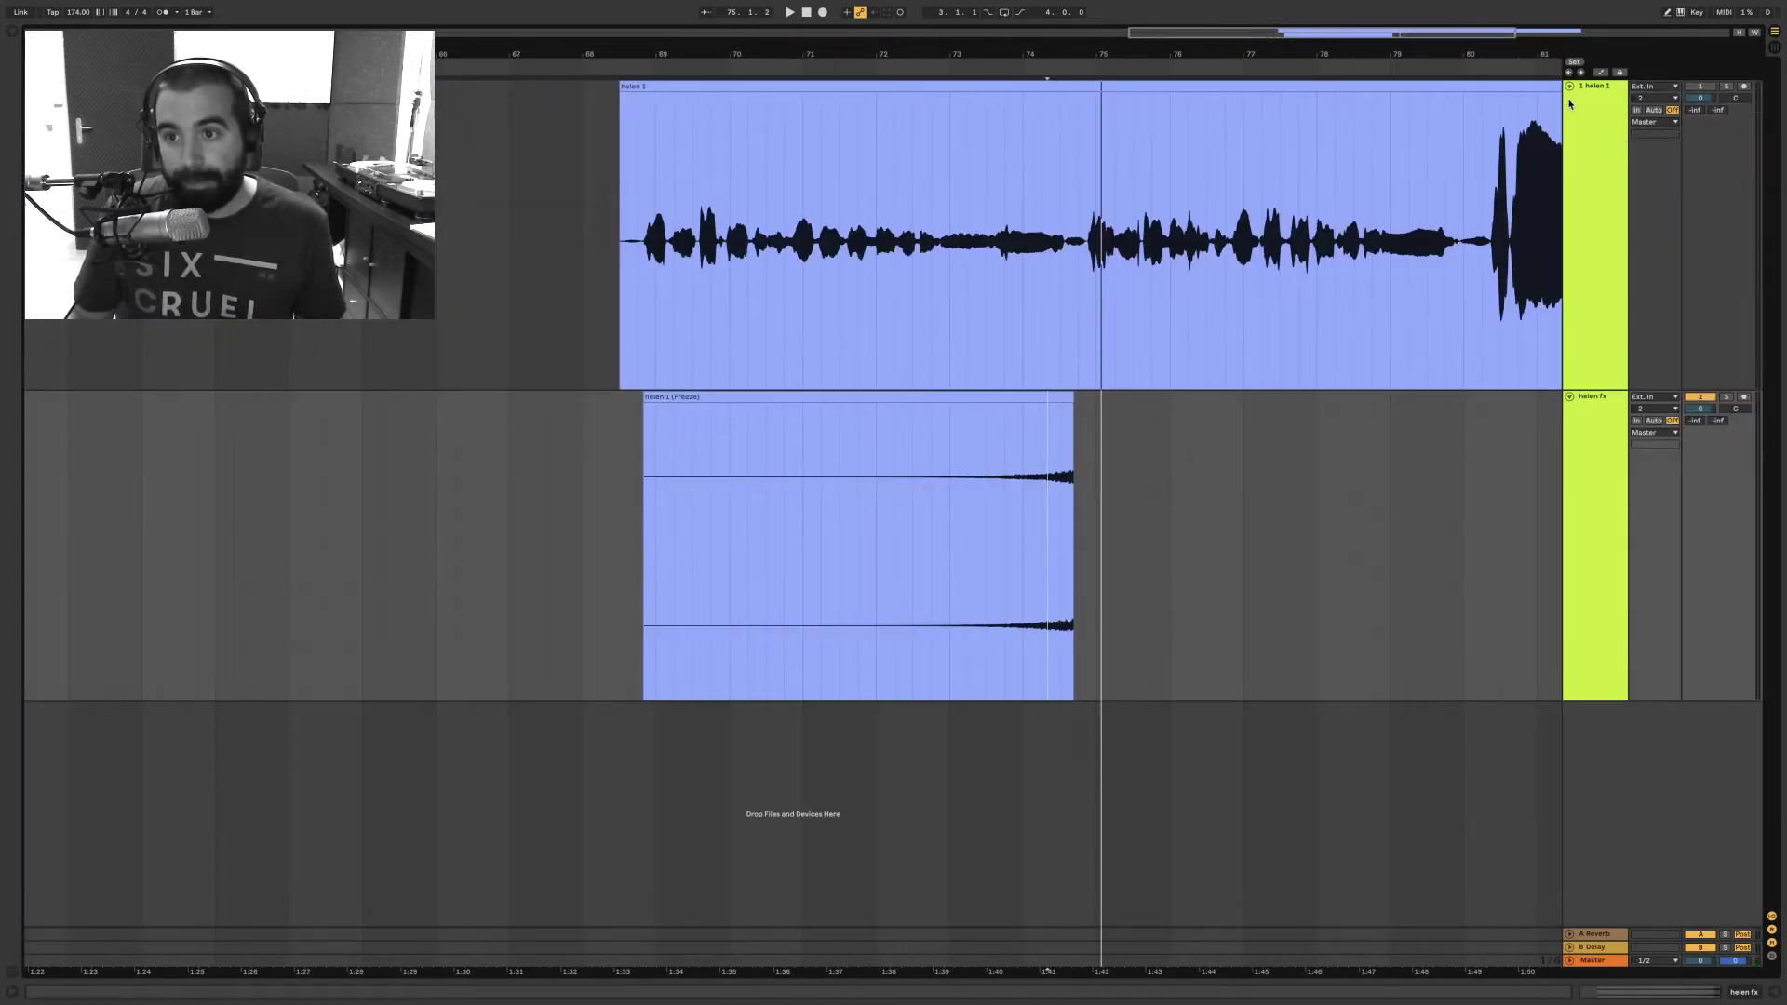
drag(1139, 53, 1250, 54)
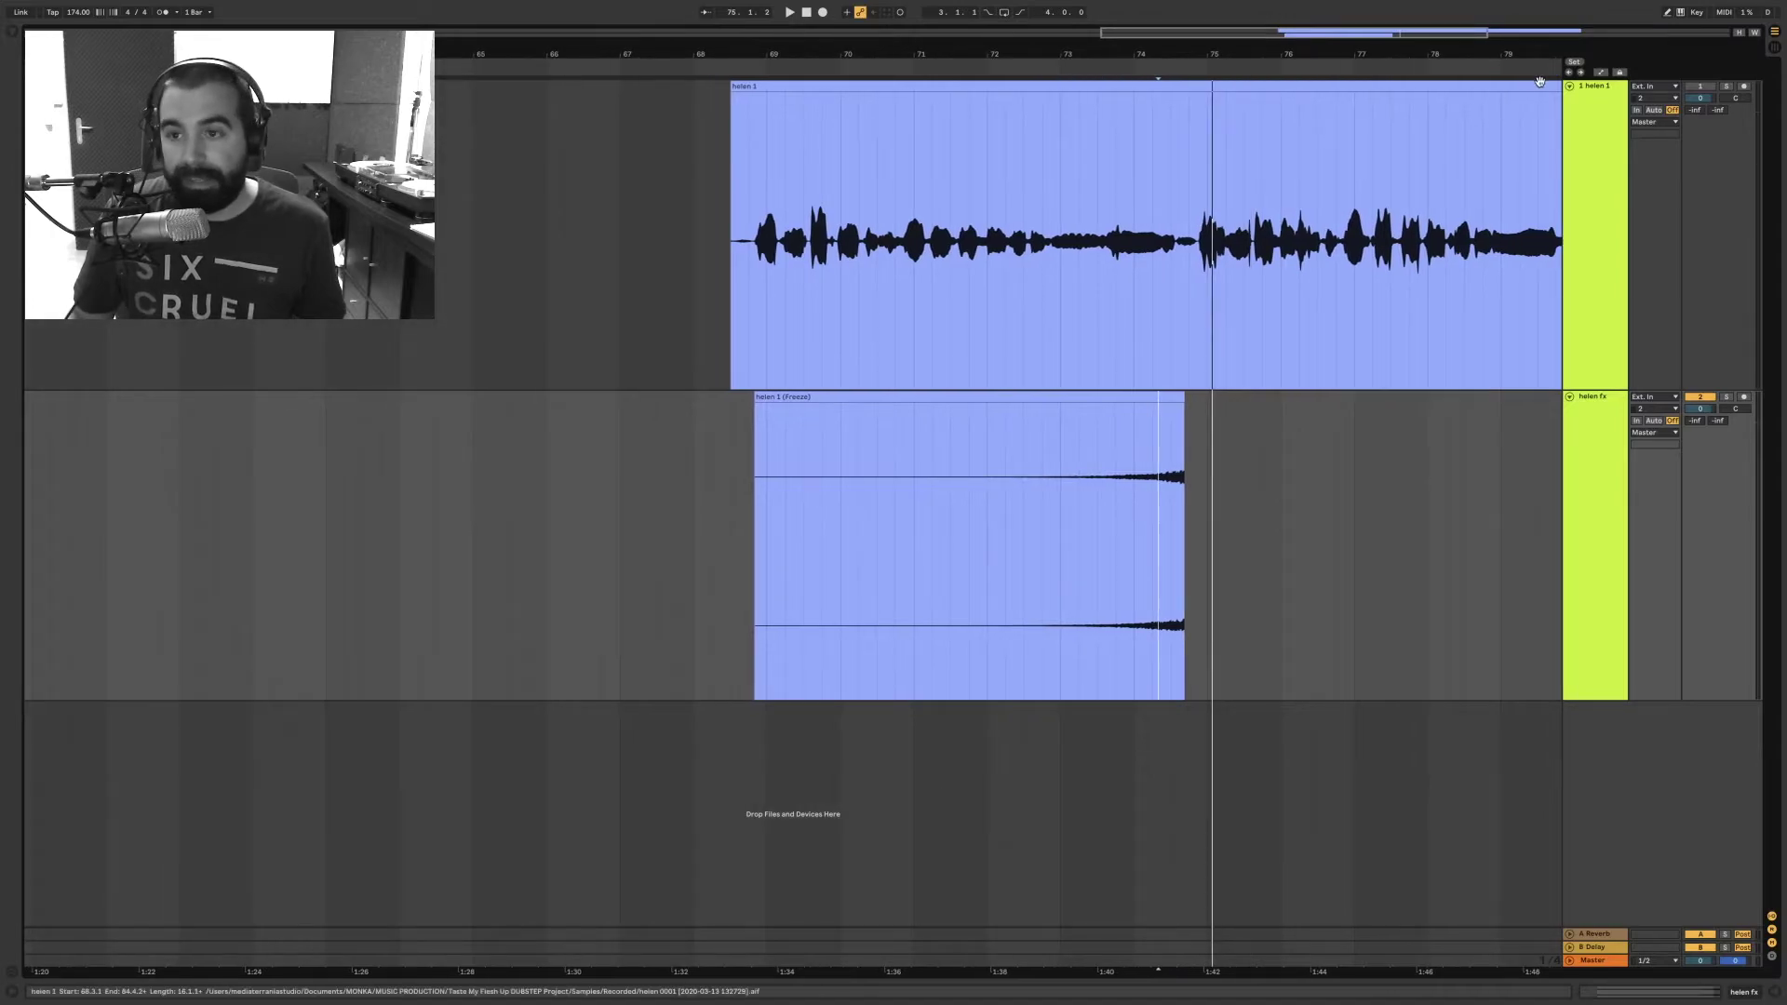
click(1693, 88)
Step: Move the reversed reverb clip earlier so it ends at the vocal's first word, just before bar 69, and play both tracks together
drag(899, 428, 581, 398)
drag(787, 37, 1063, 95)
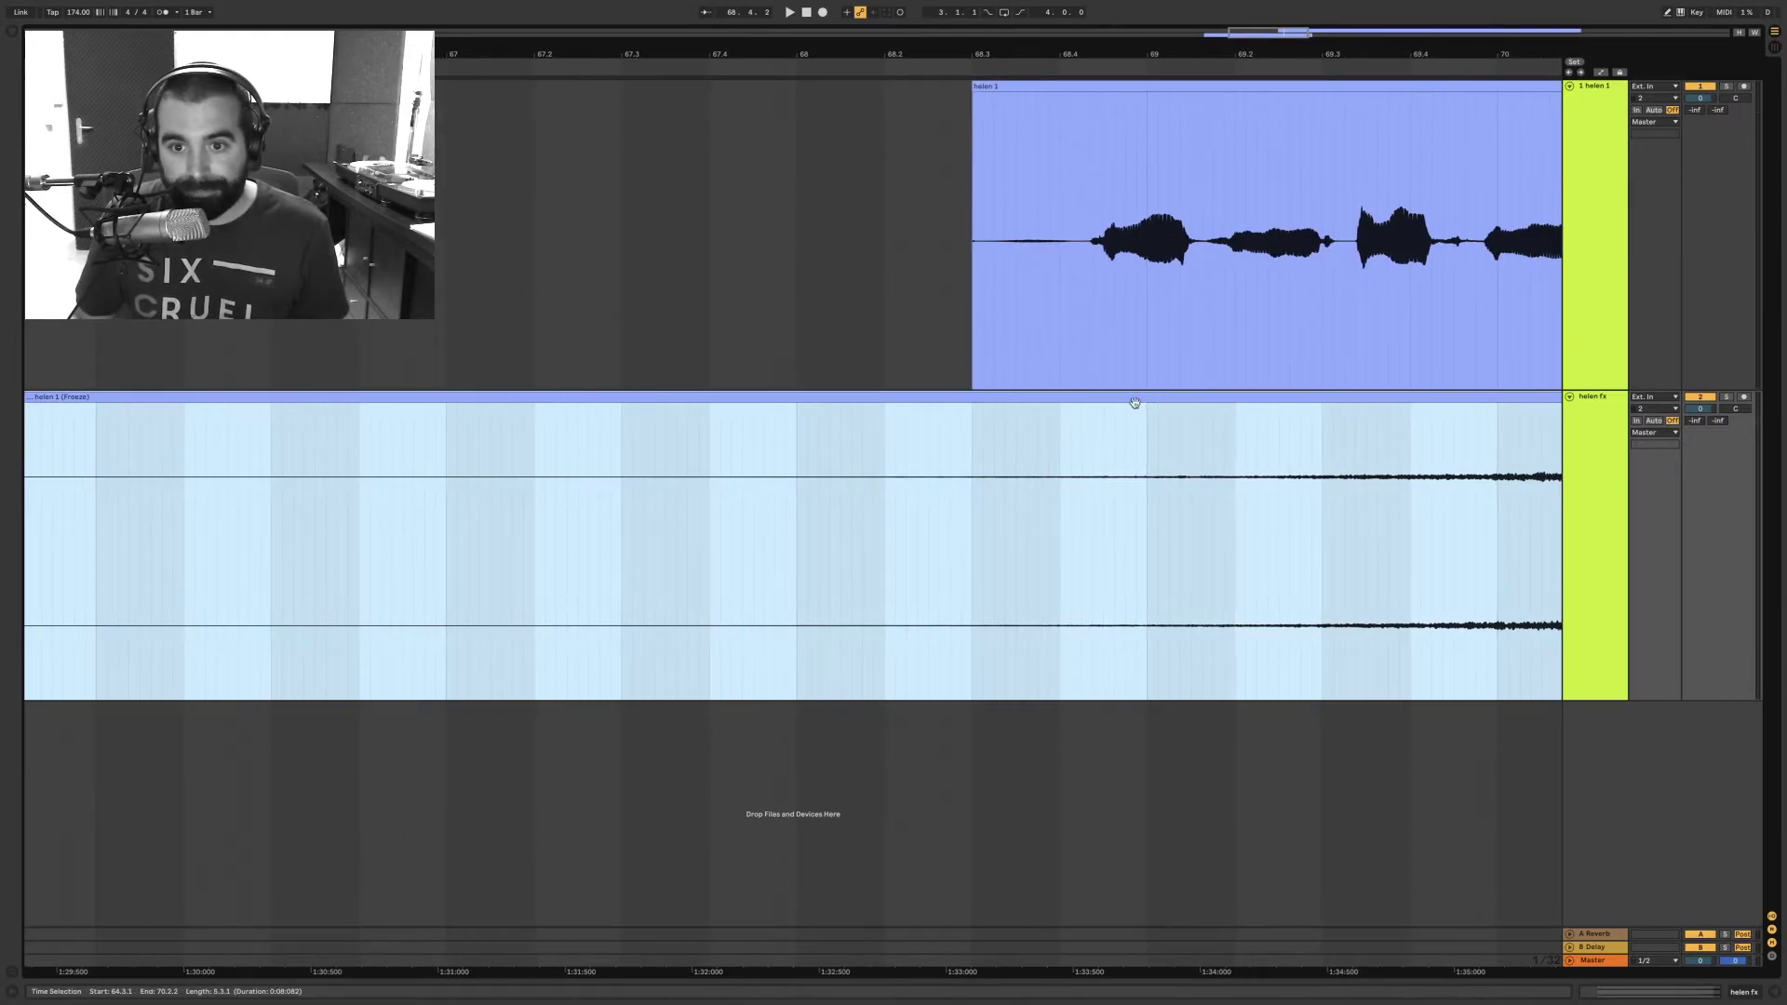
drag(1132, 399, 1006, 402)
click(619, 470)
key(space)
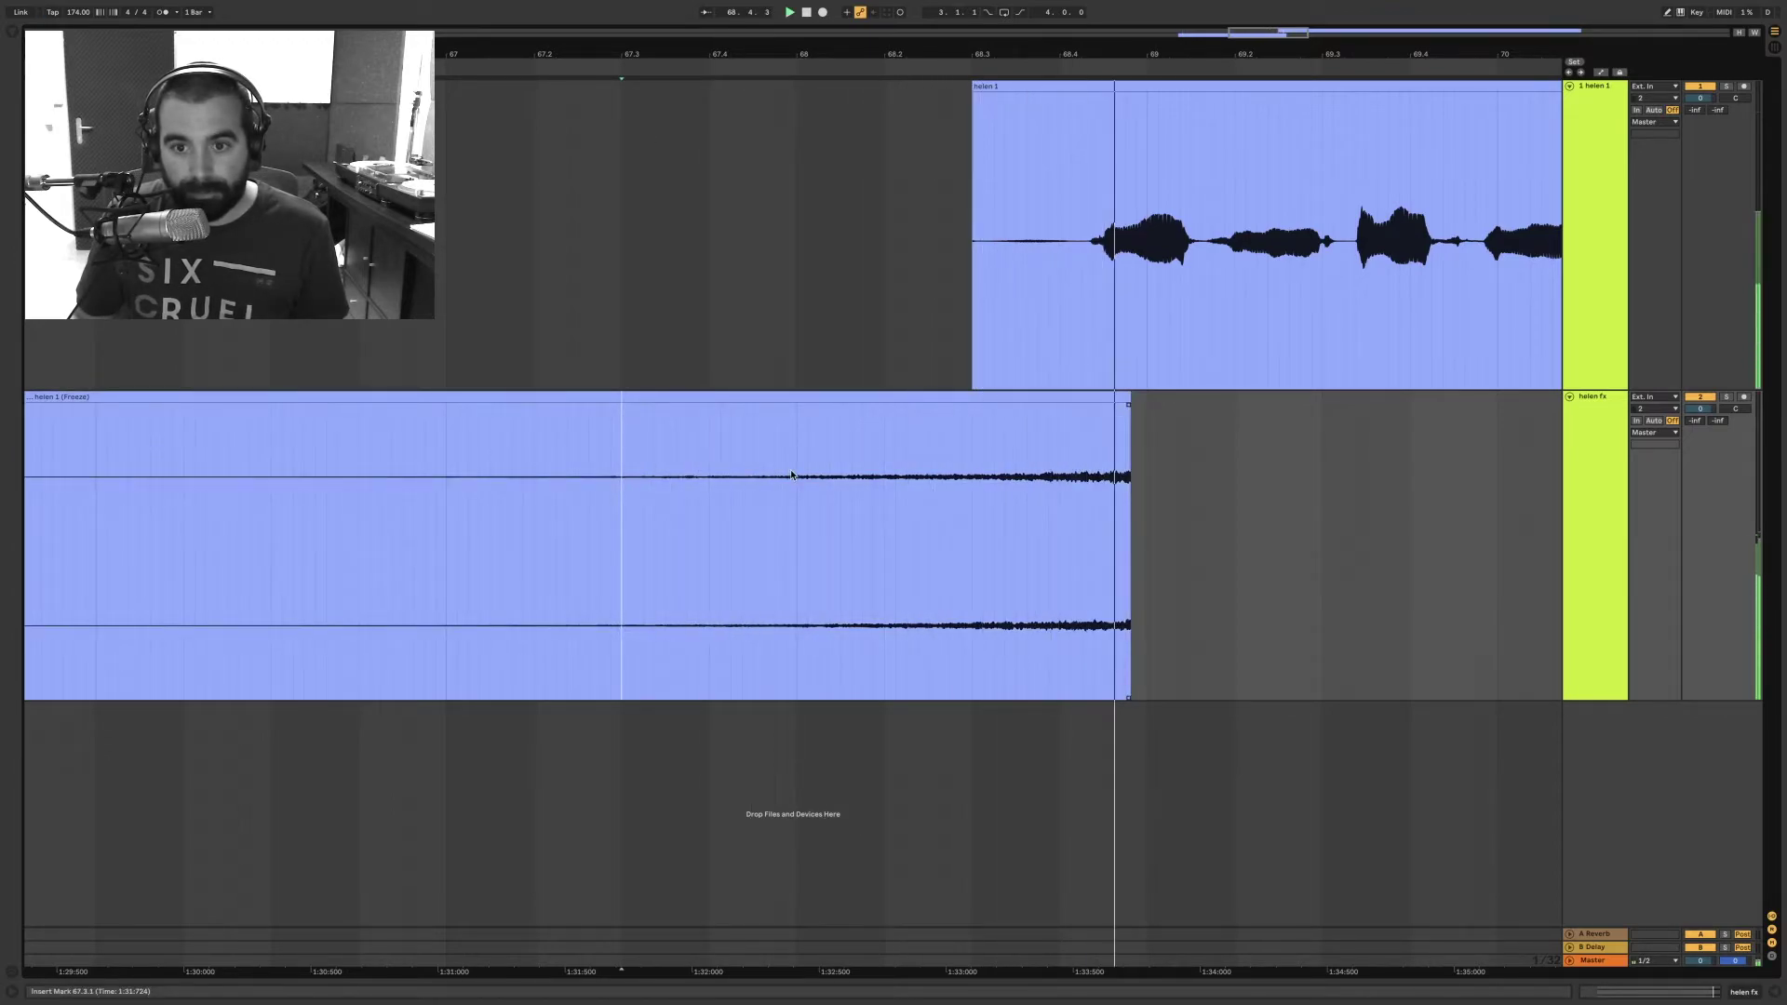
Step: Nudge the reversed reverb clip slightly earlier so it ends at 68.4.3, and audition it against the vocal's first word
key(space)
key(space)
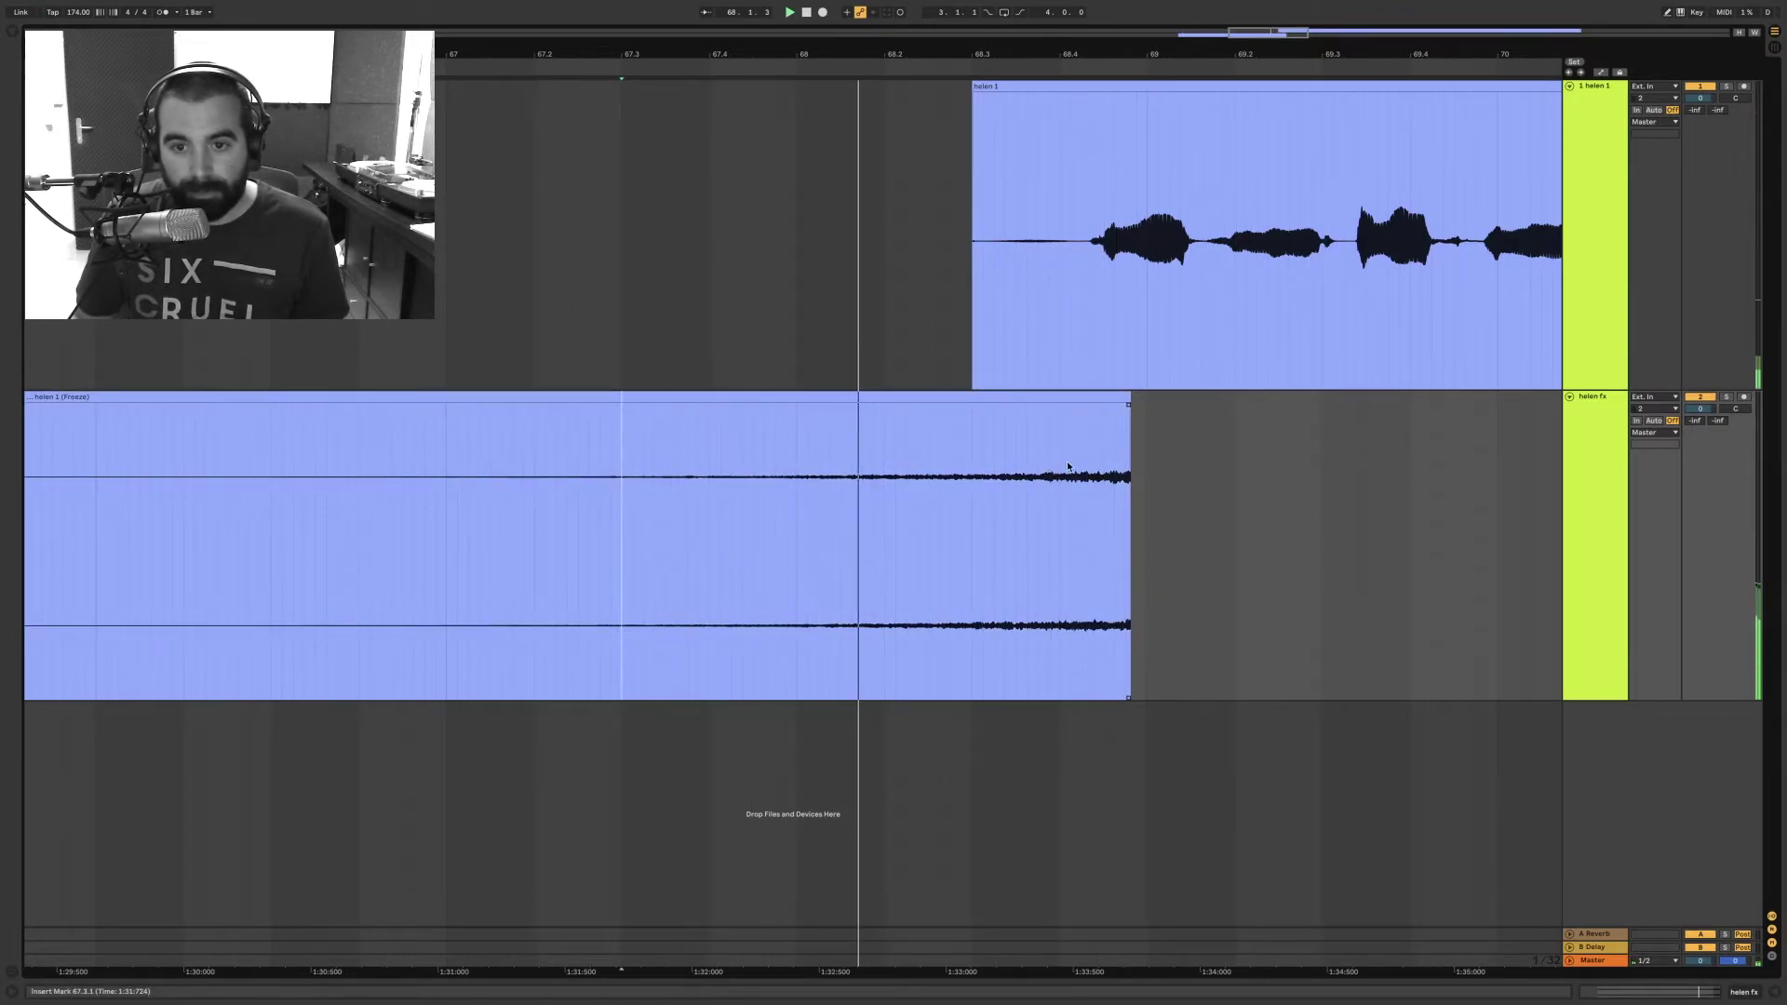
key(space)
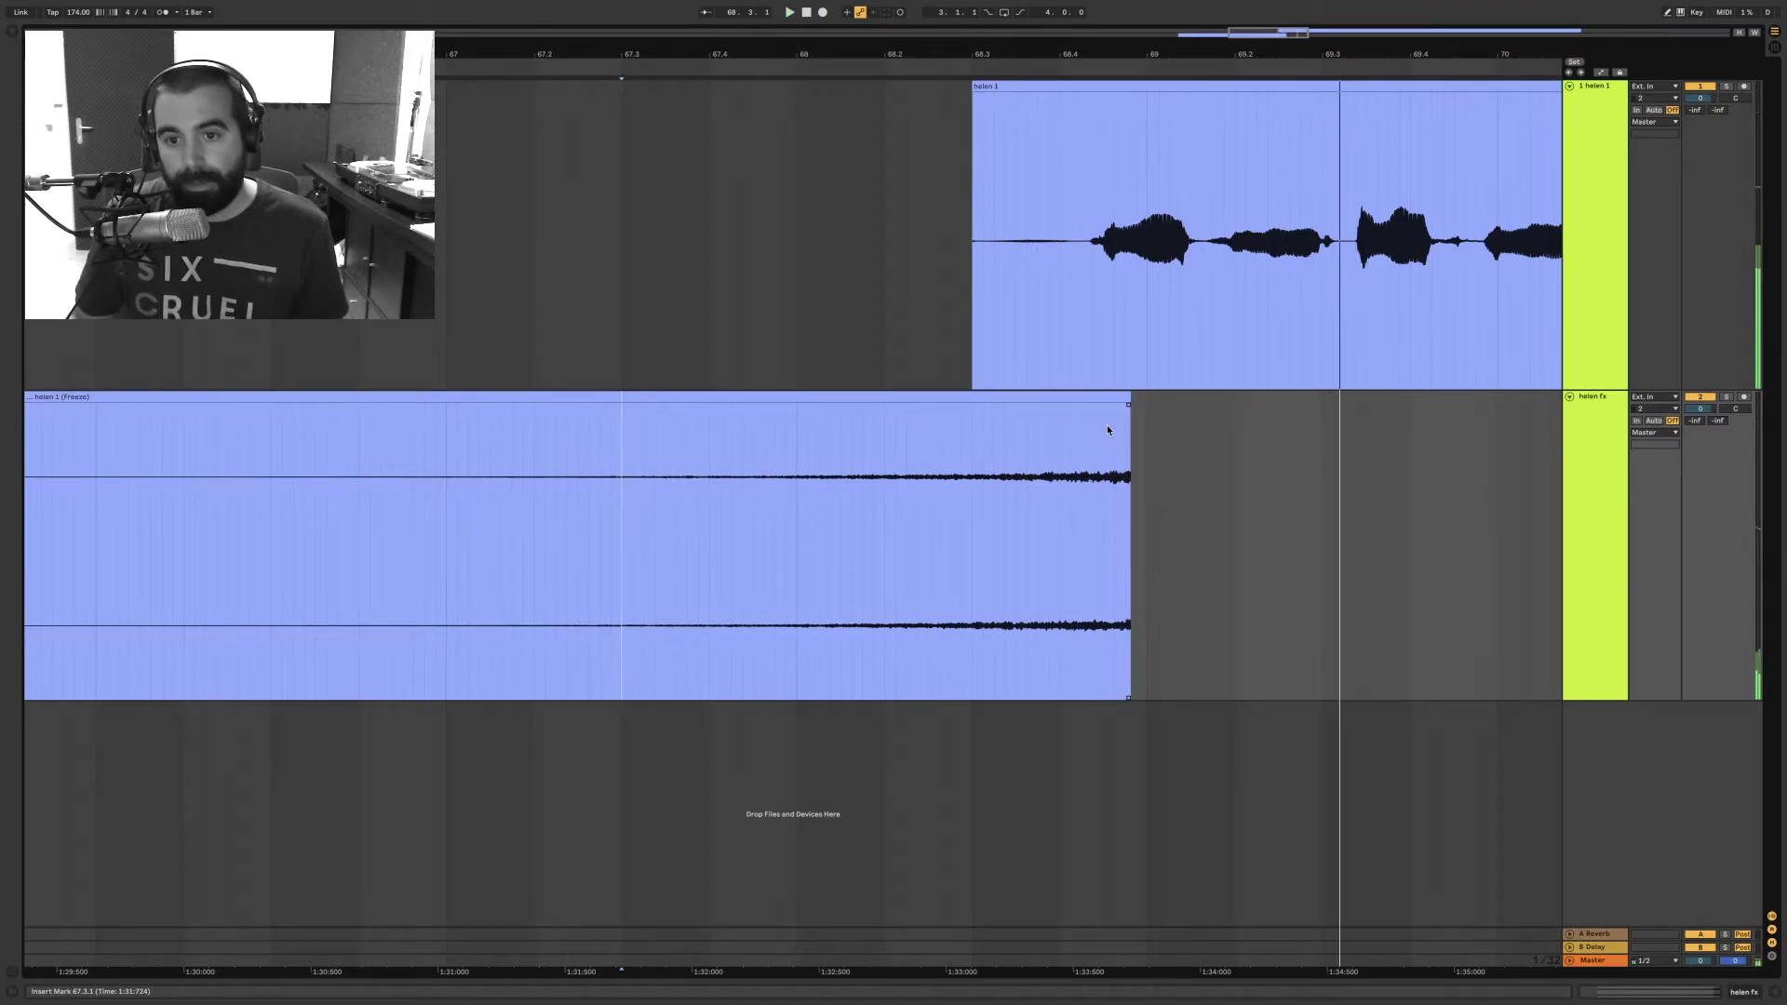
drag(1119, 399, 1107, 400)
click(826, 467)
key(space)
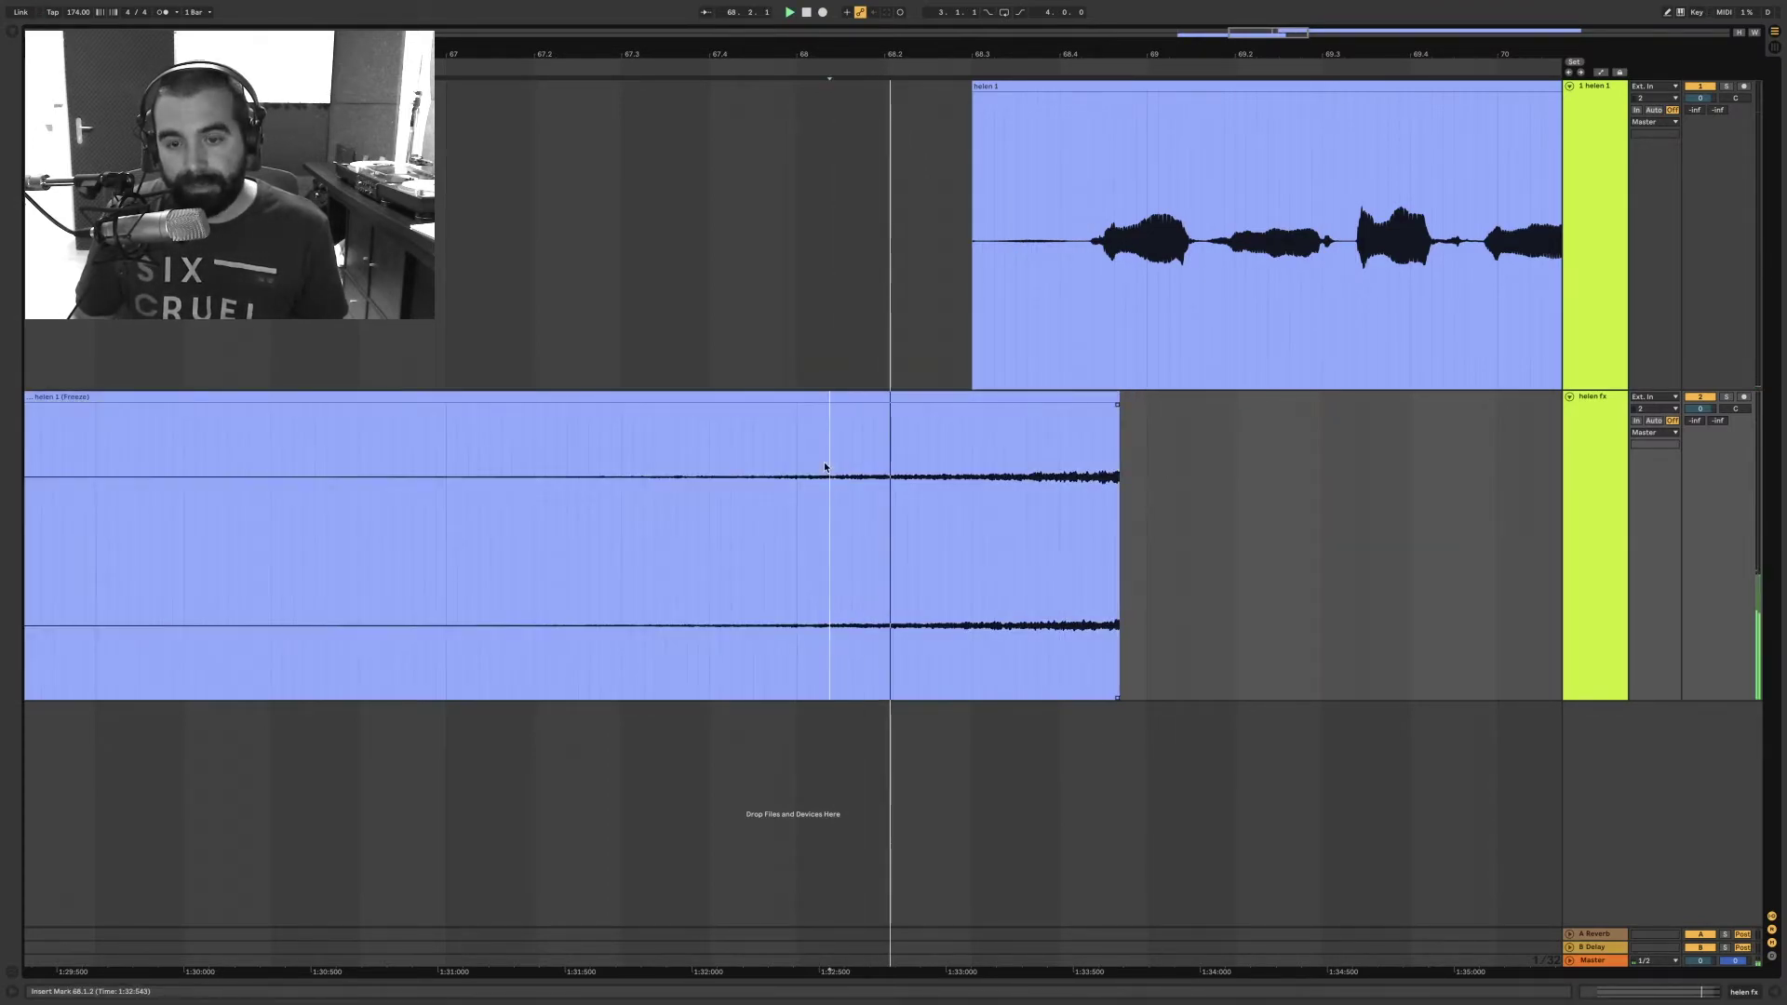
key(space)
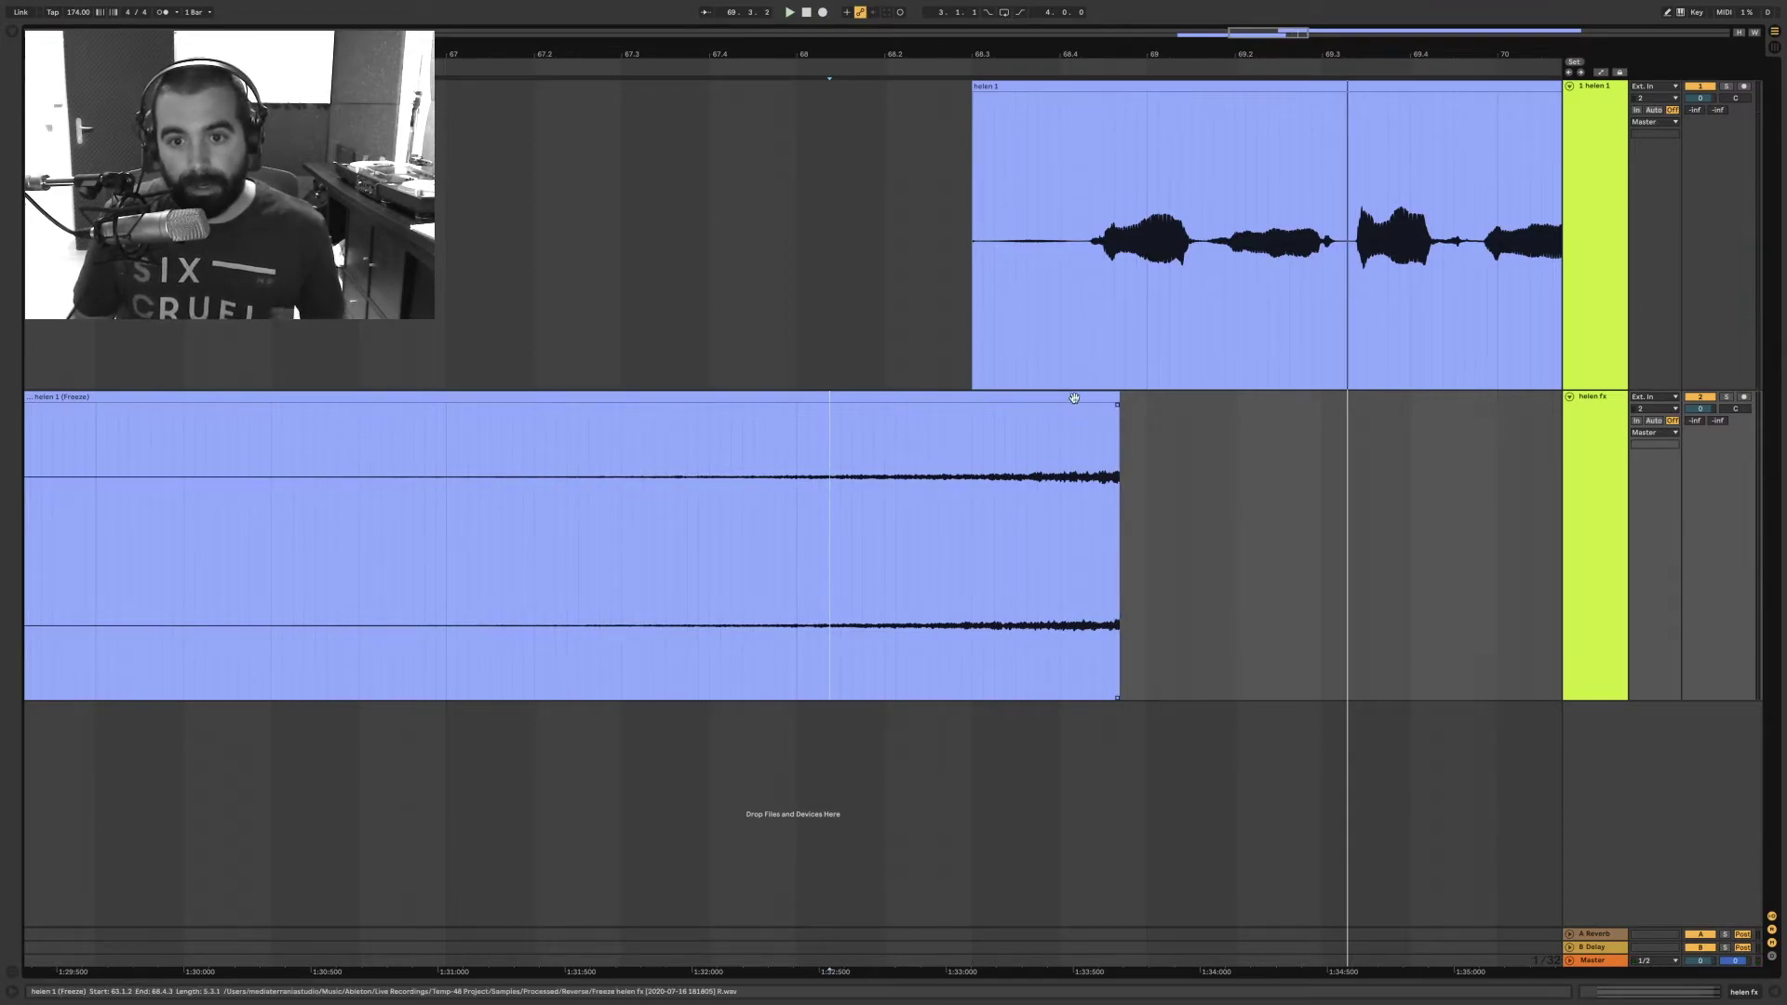
Step: Raise the reversed clip's gain to about 6.56 dB while playing it with the vocal, and hide the clip details
double_click(1075, 397)
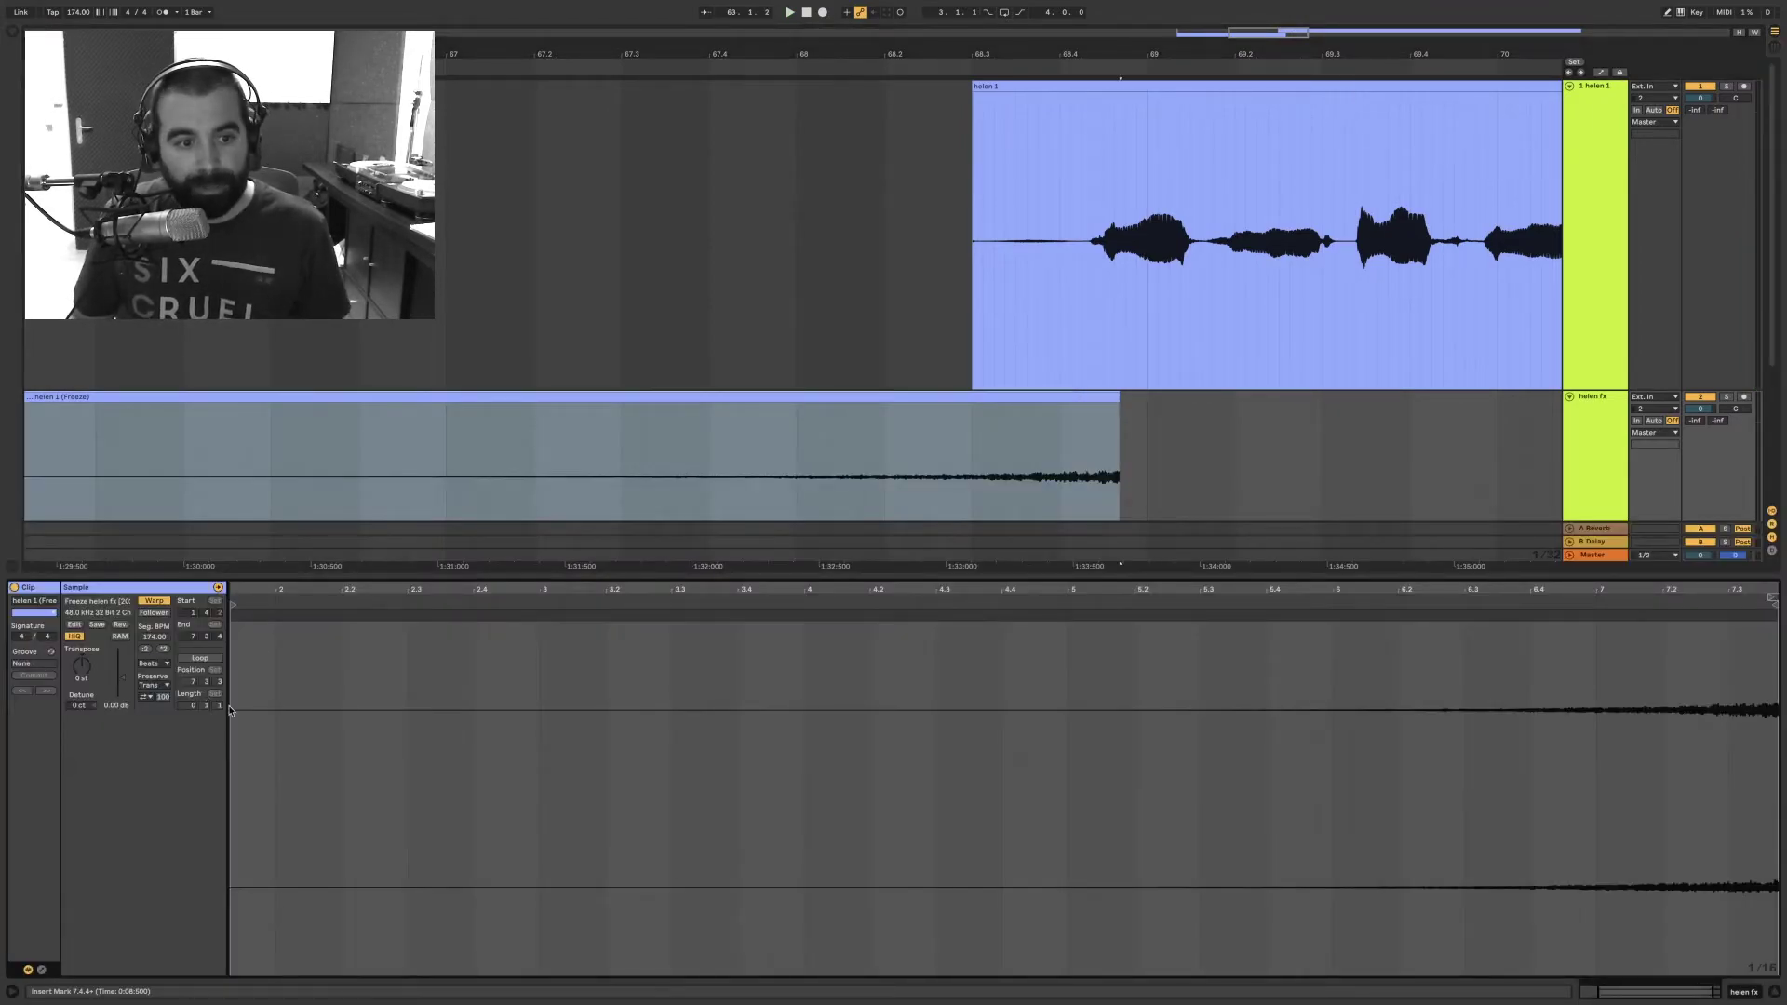
drag(122, 676, 120, 667)
key(space)
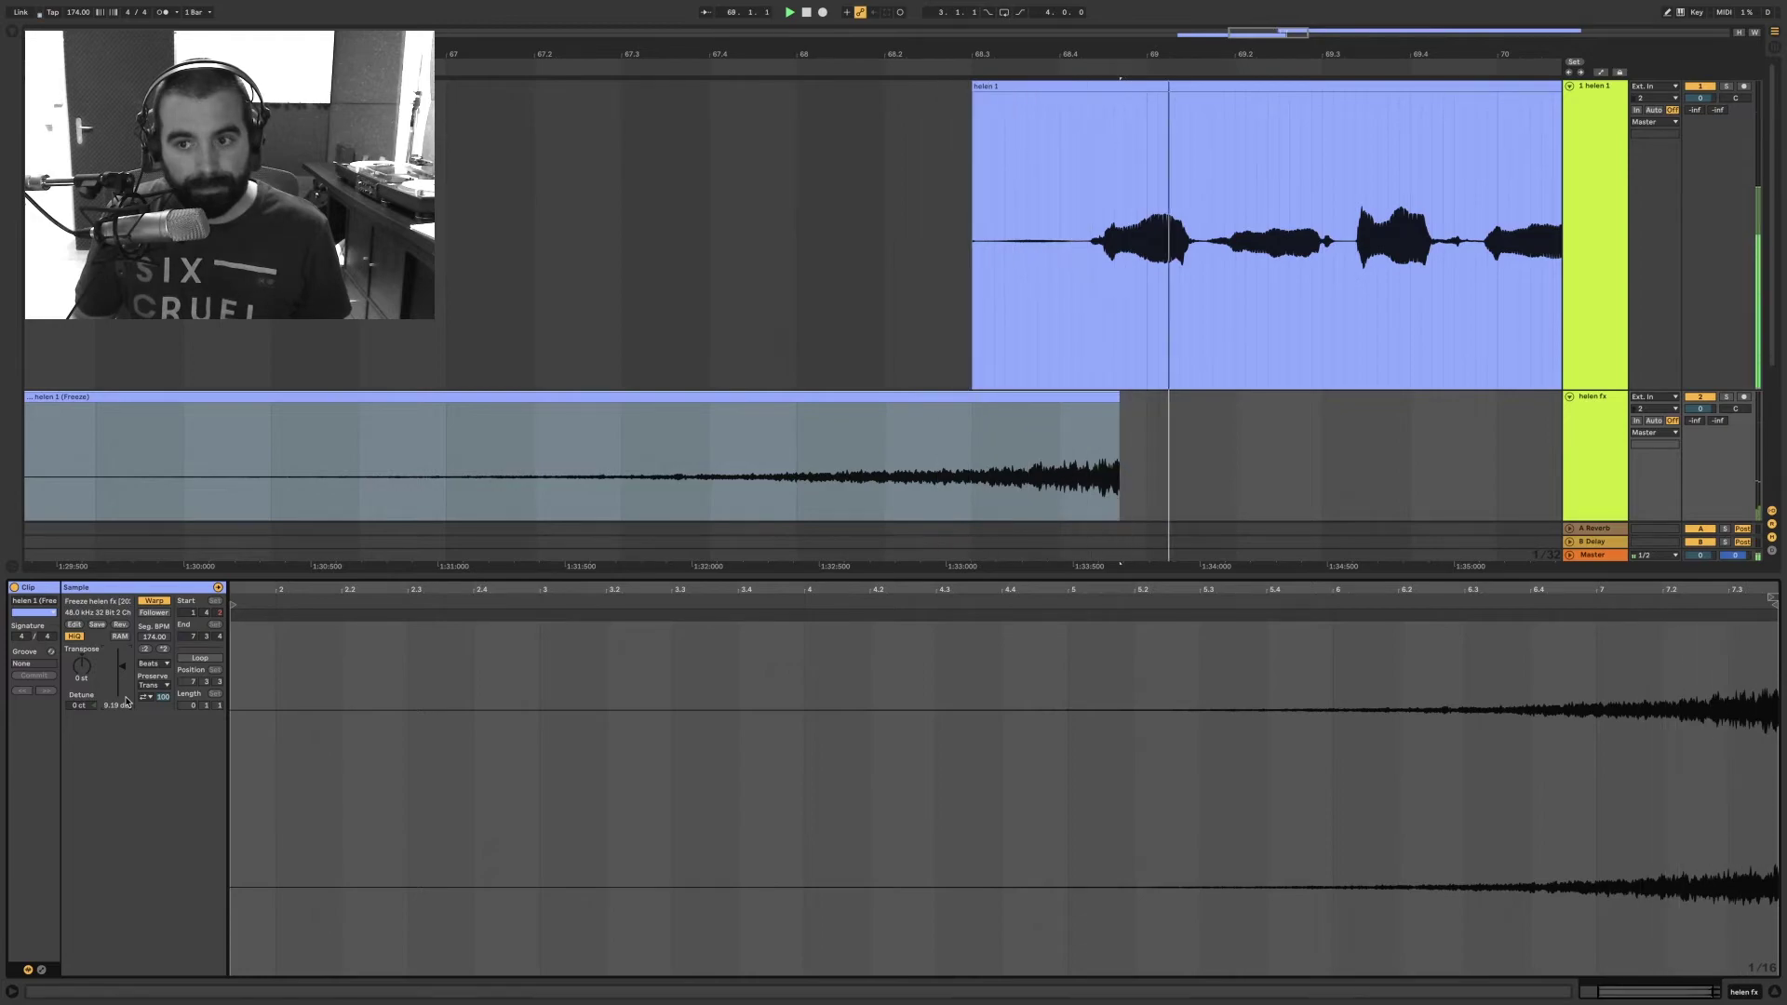
drag(122, 666, 122, 668)
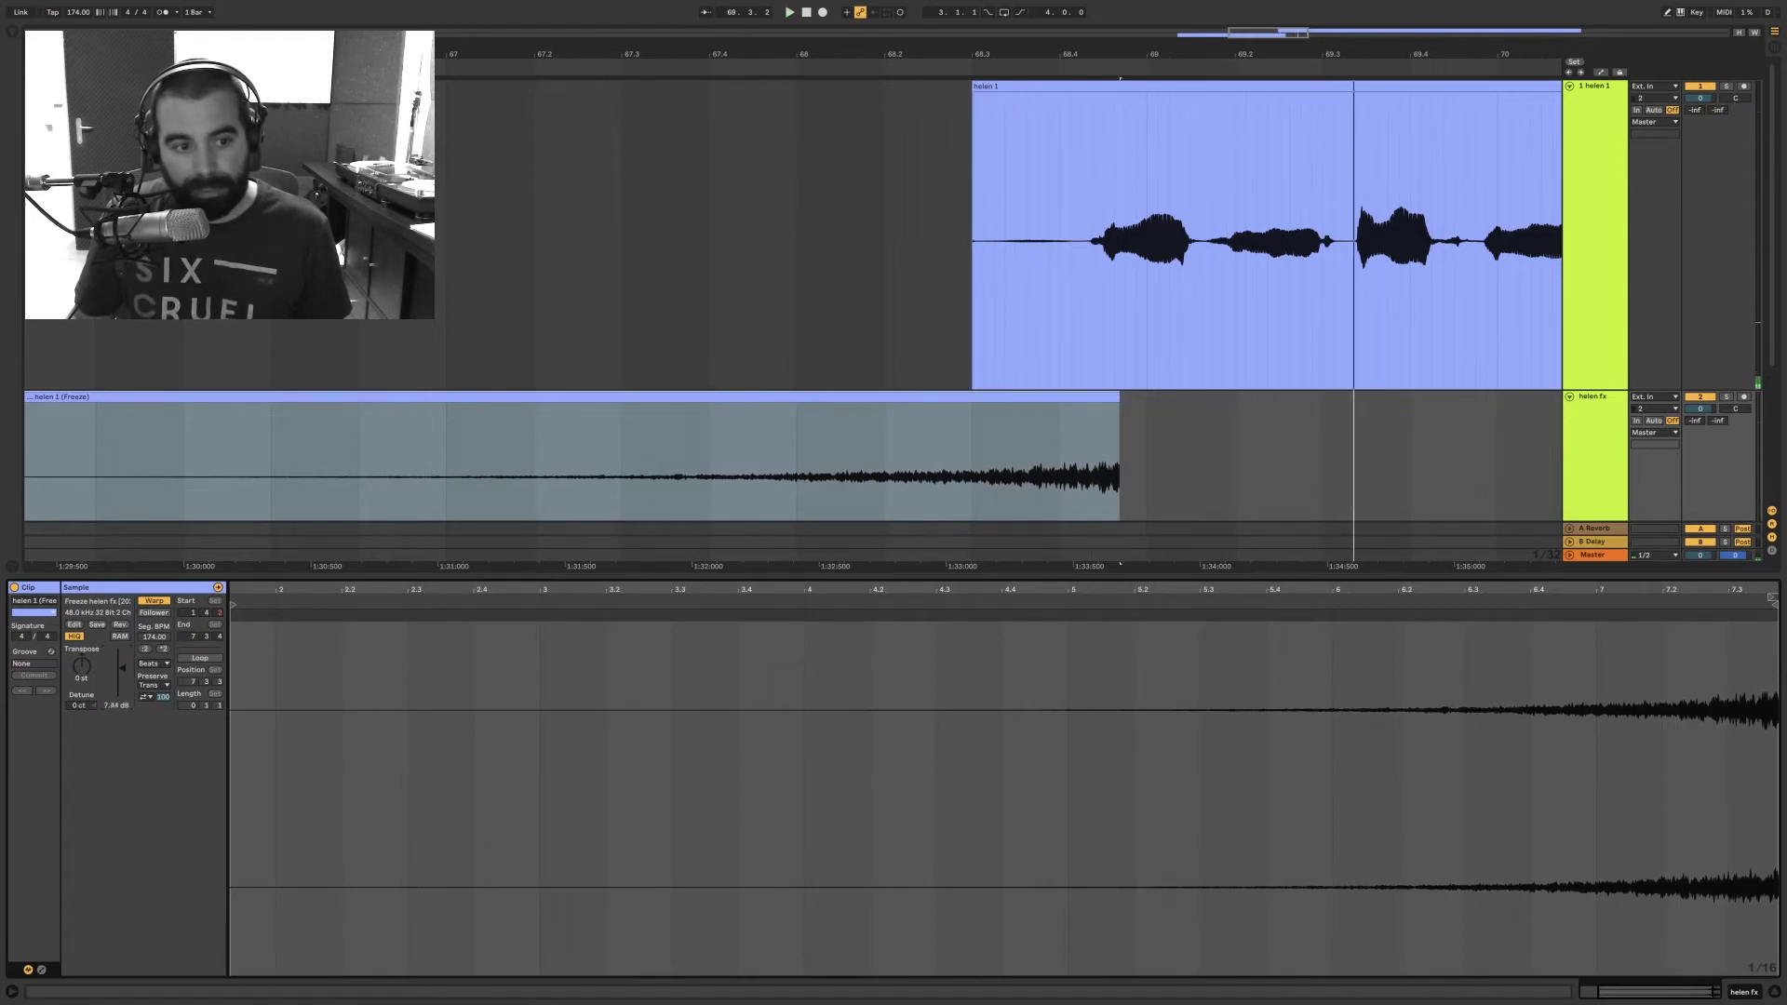
key(space)
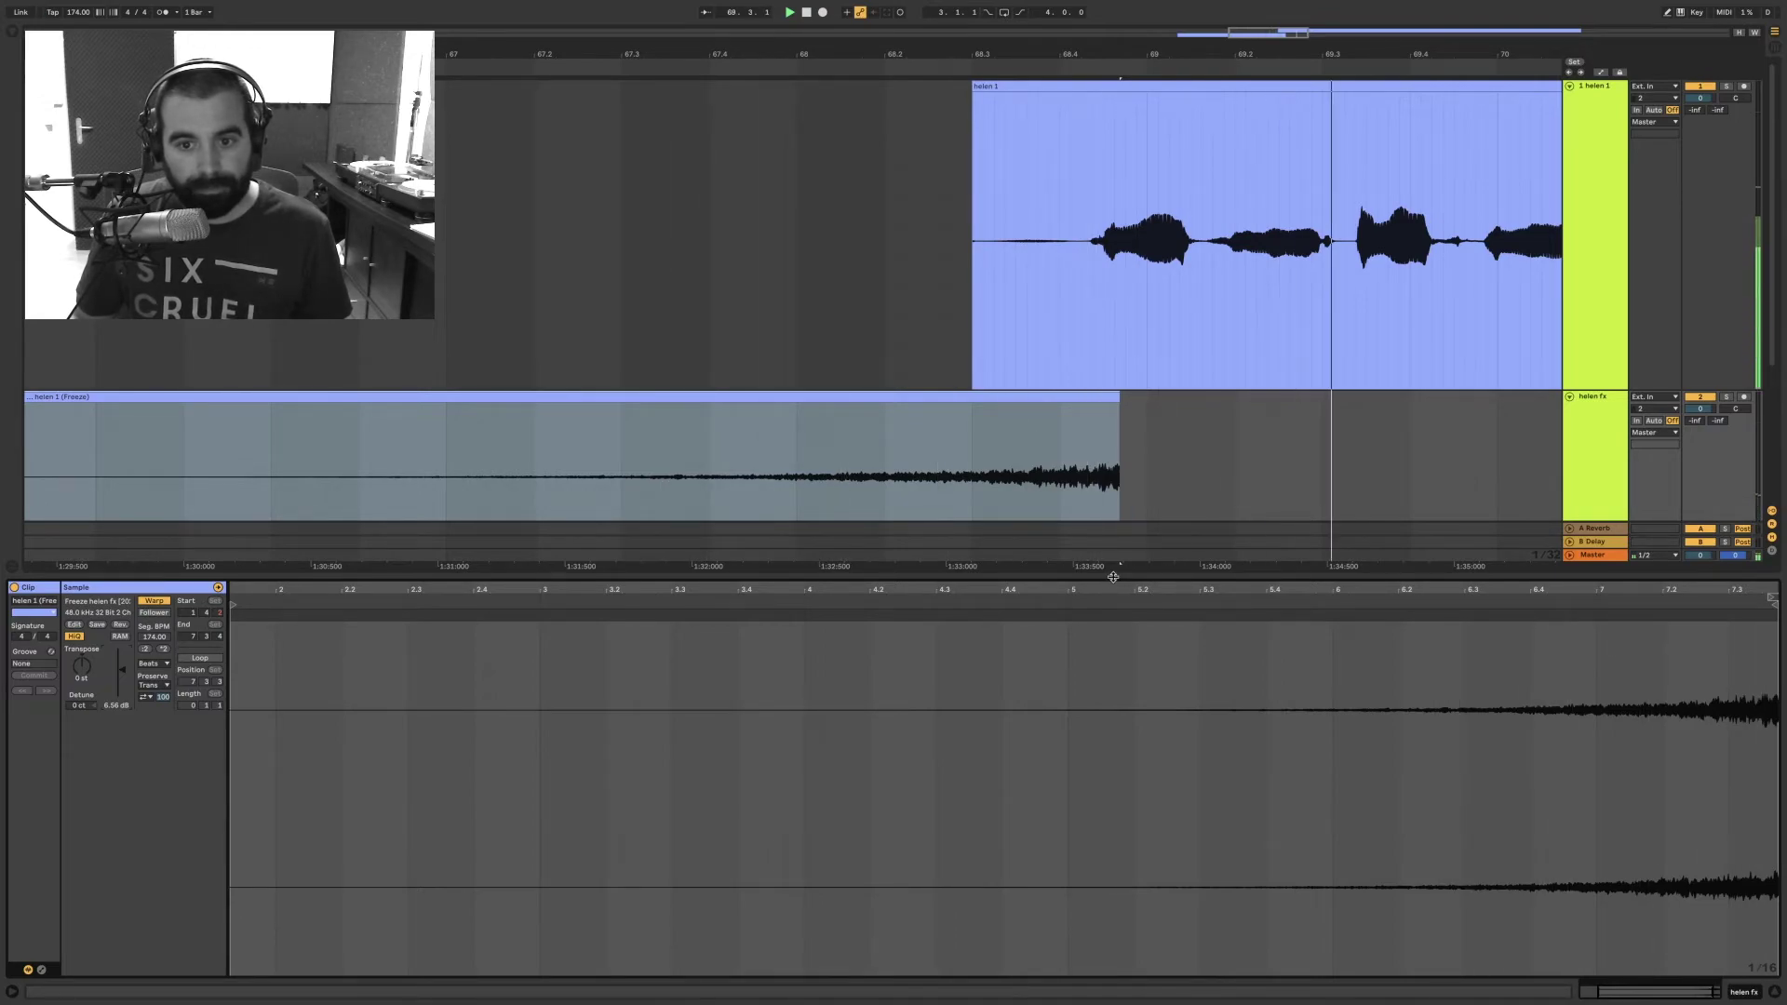
key(super+alt+l)
key(space)
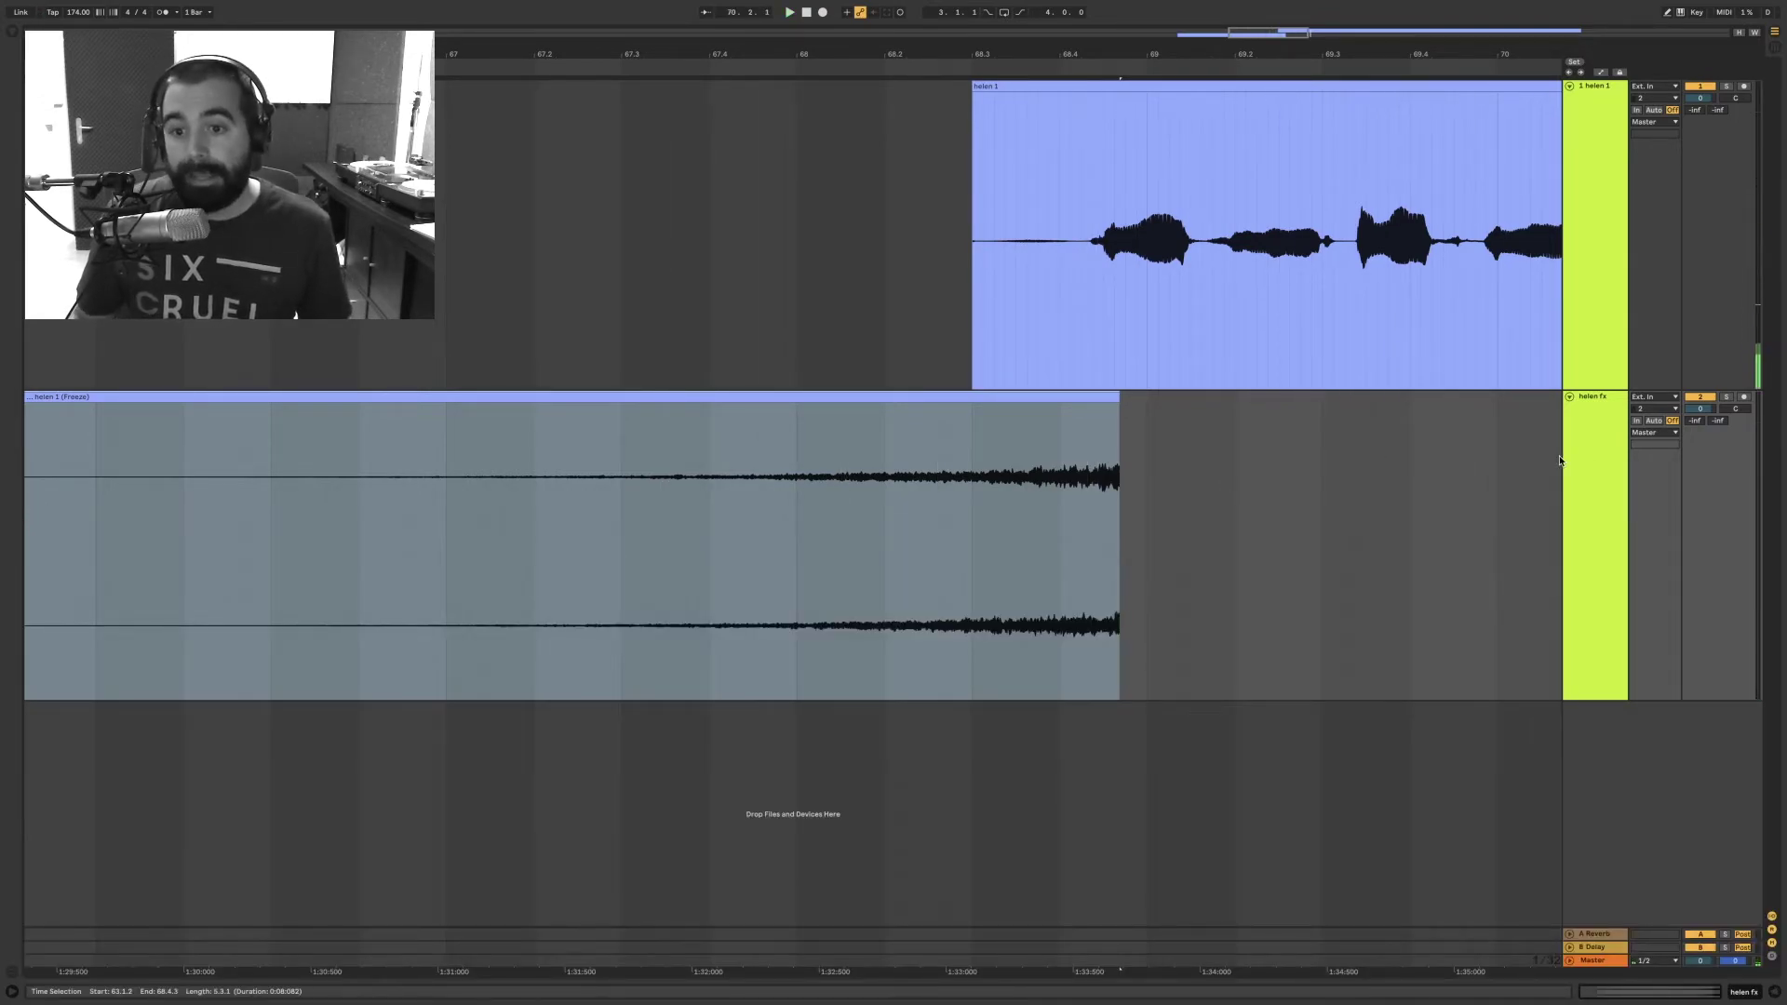
Step: Trim the reversed clip's start to 66.1.2, giving it a fade-in a little over one bar long, and audition the transition
drag(617, 54, 793, 19)
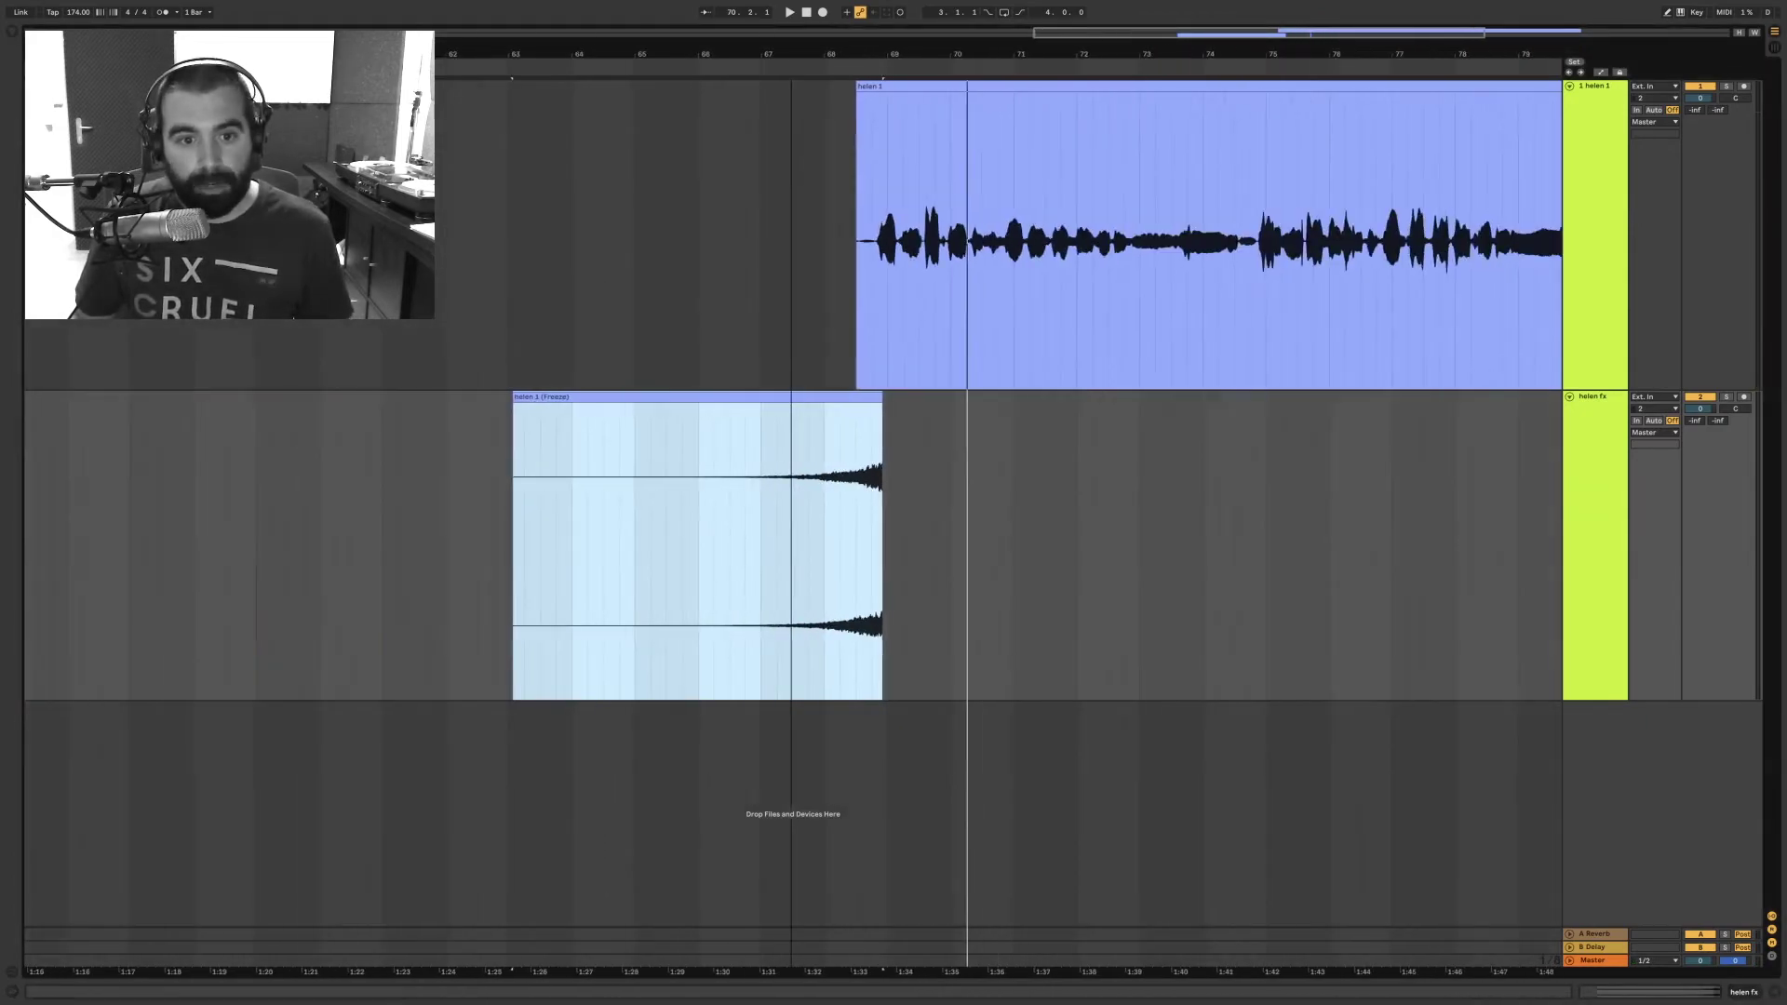
click(525, 483)
key(space)
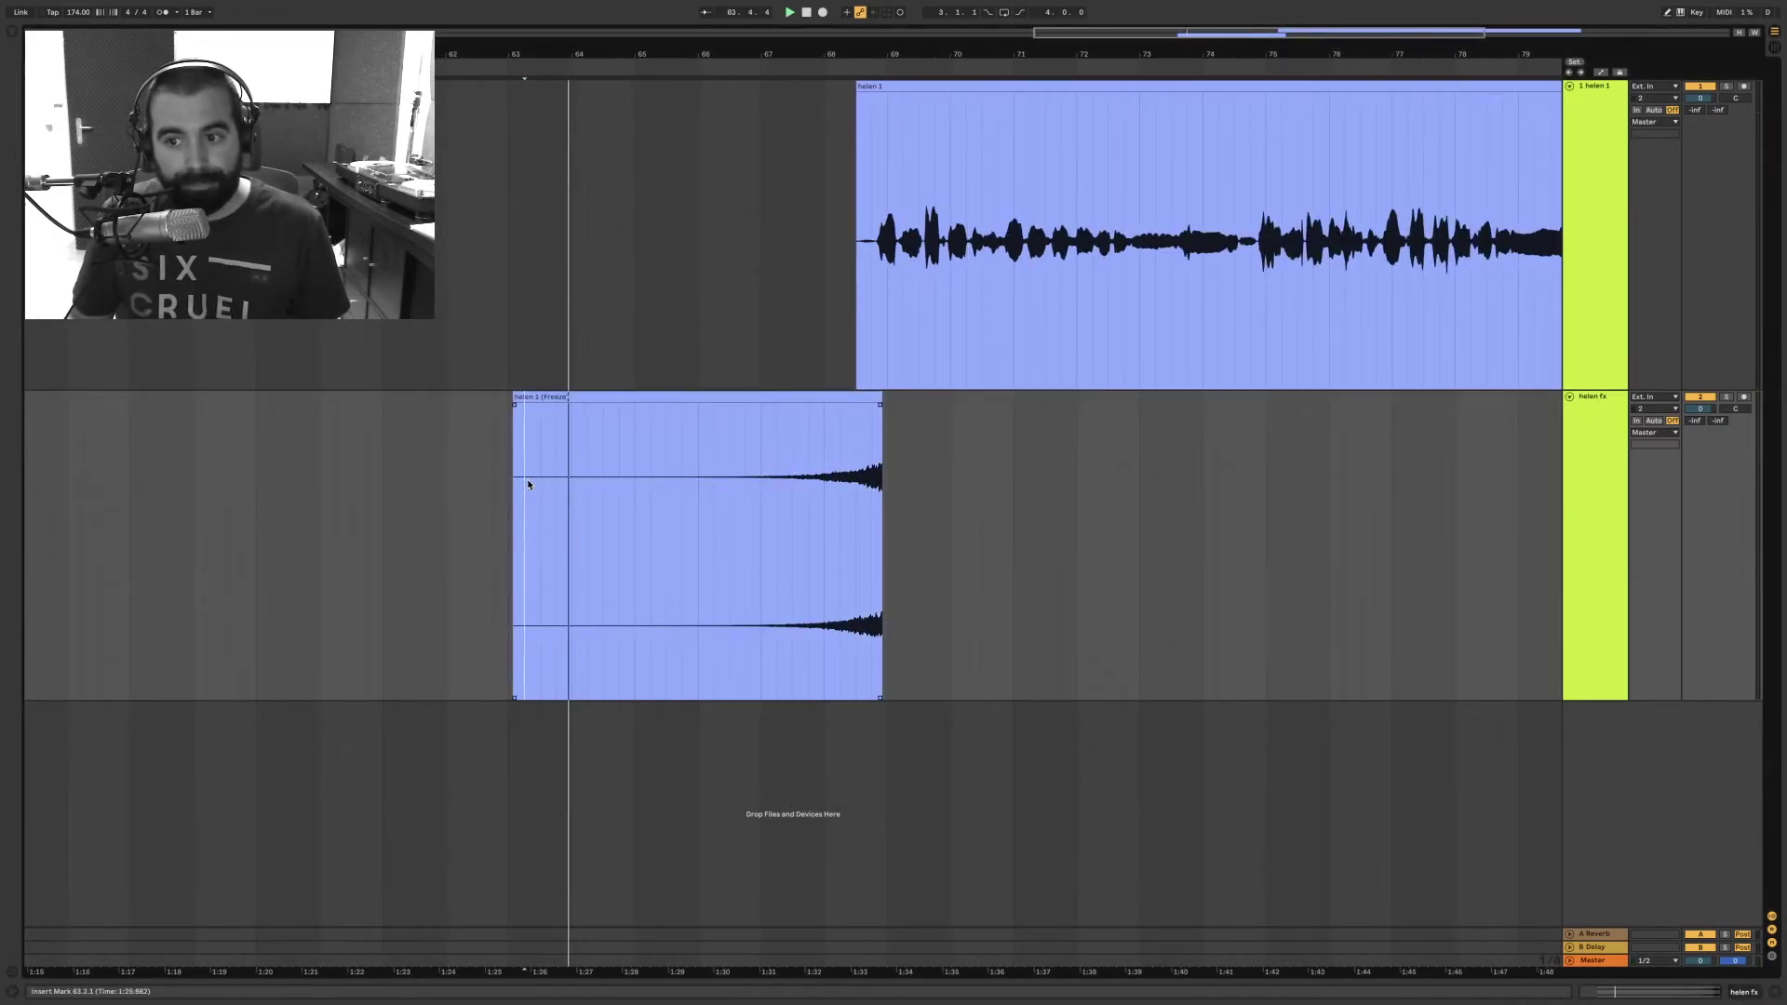
drag(514, 401, 787, 410)
key(space)
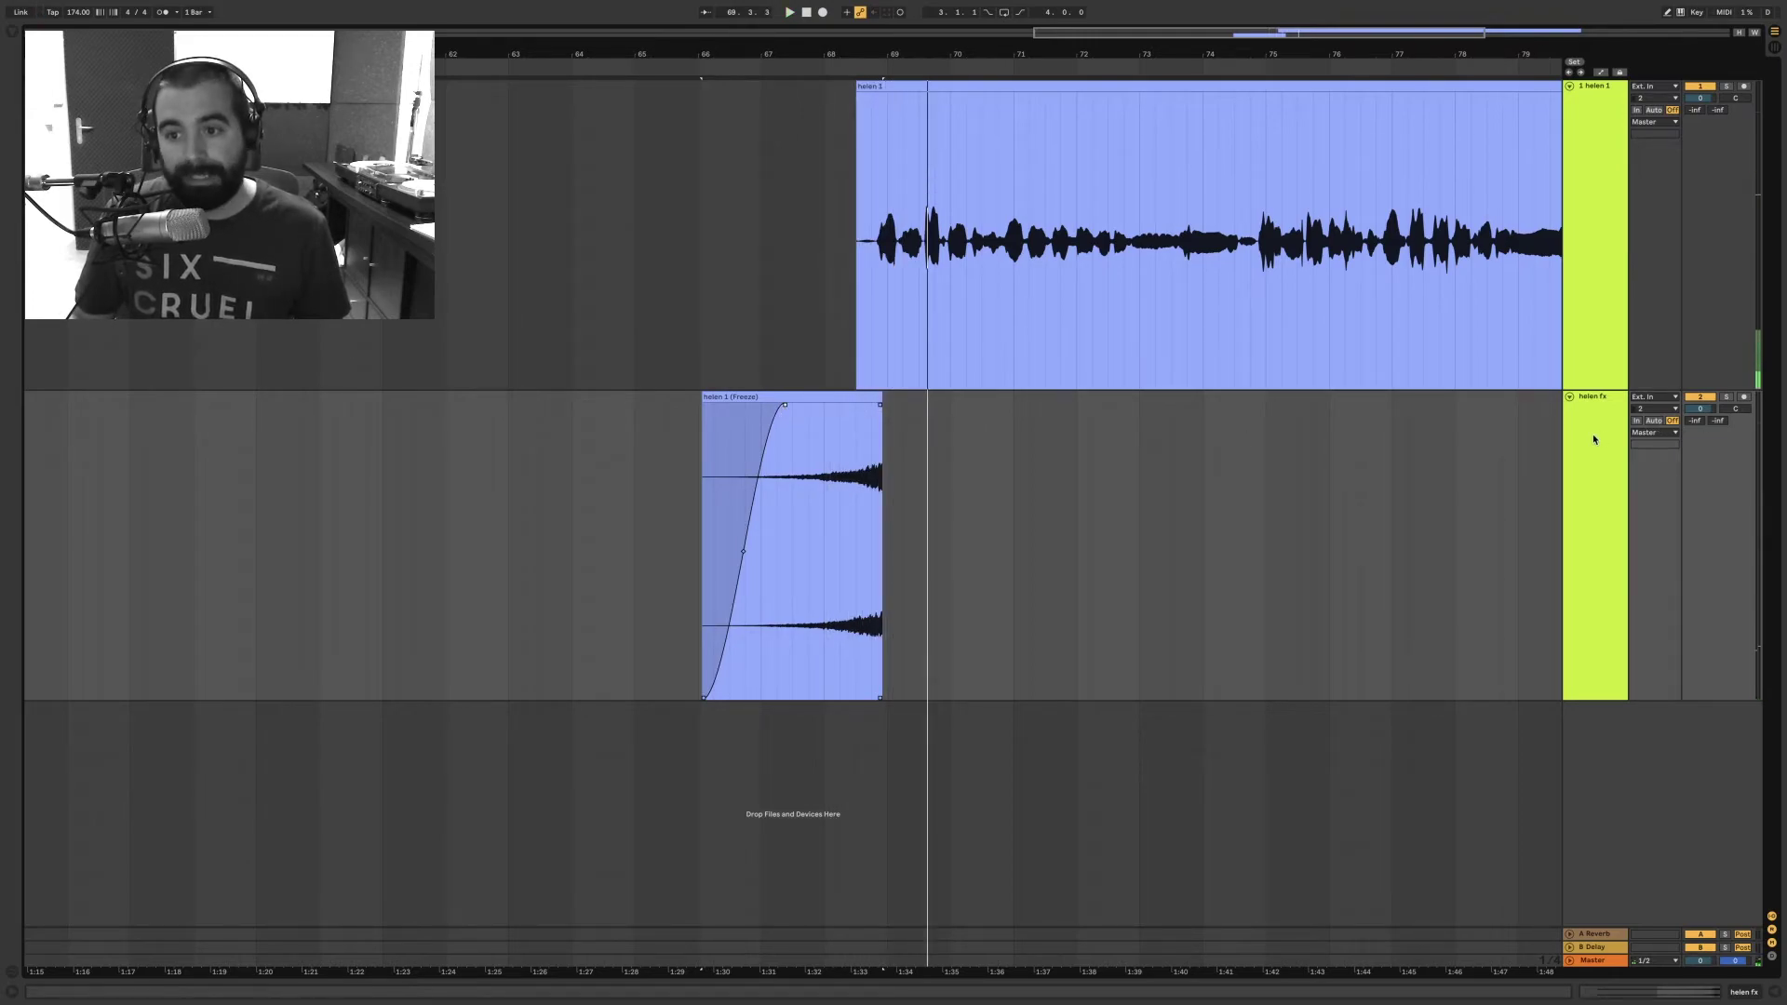
Step: Mute the original vocal track and audition the reversed swell on its own
click(1703, 409)
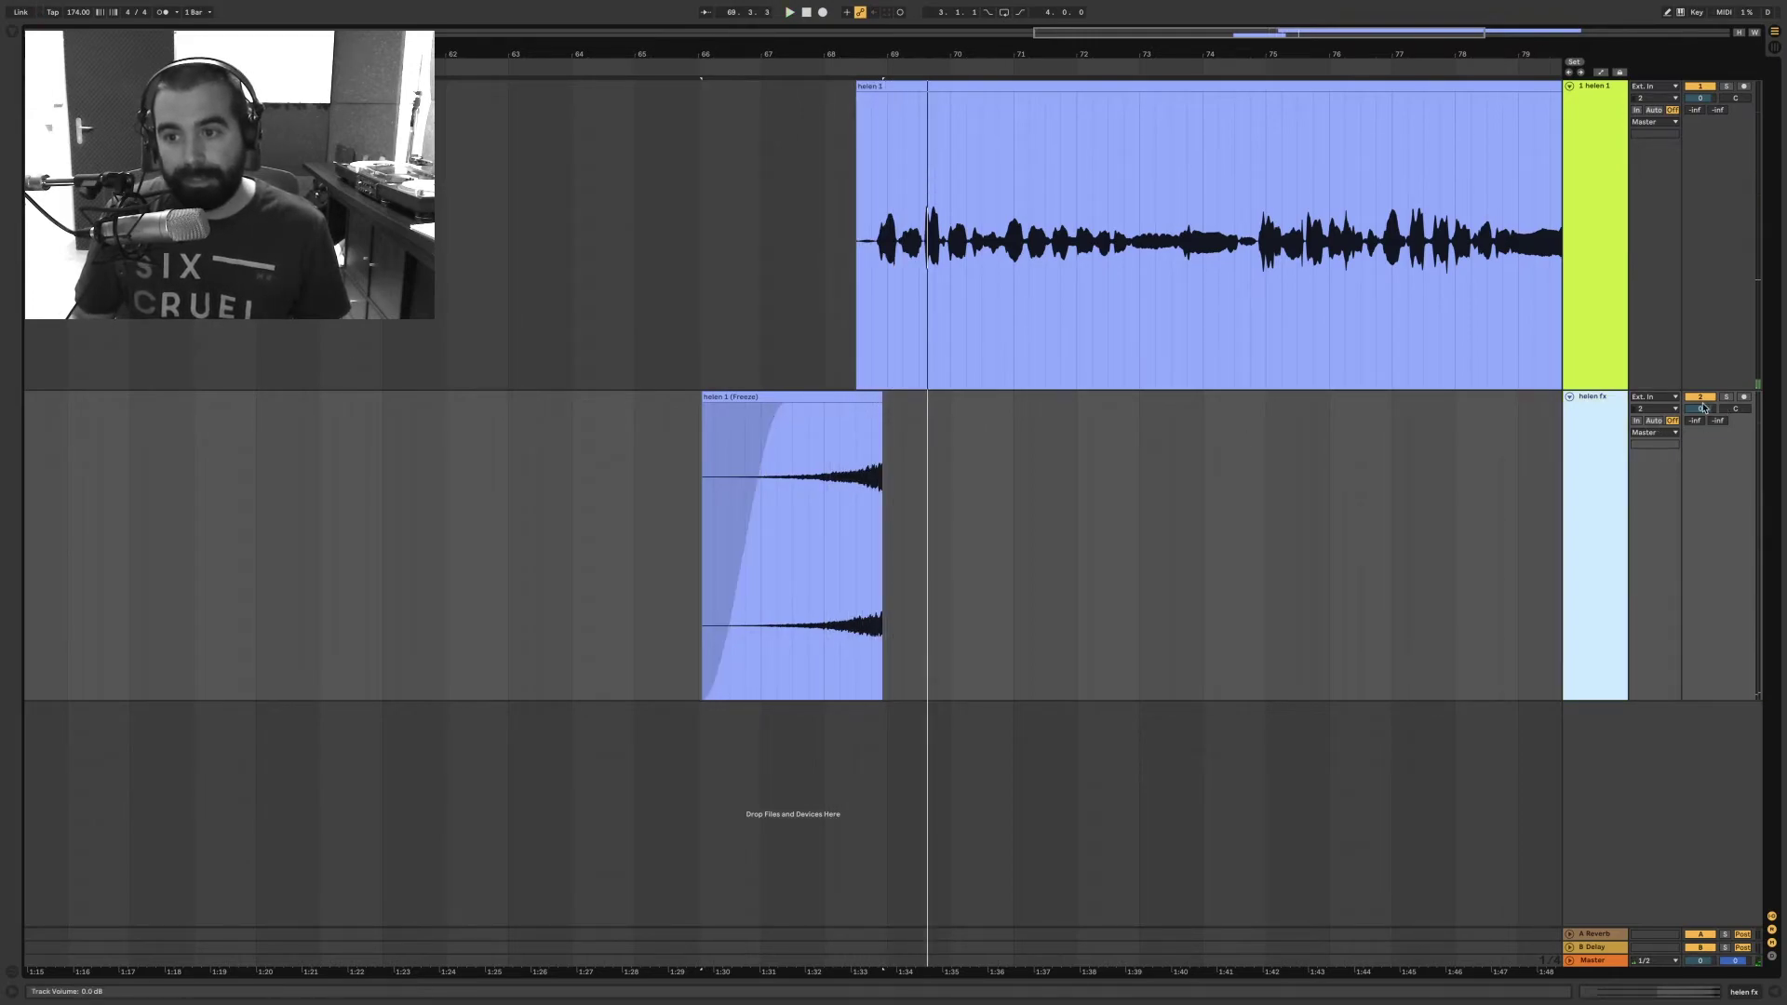
click(853, 398)
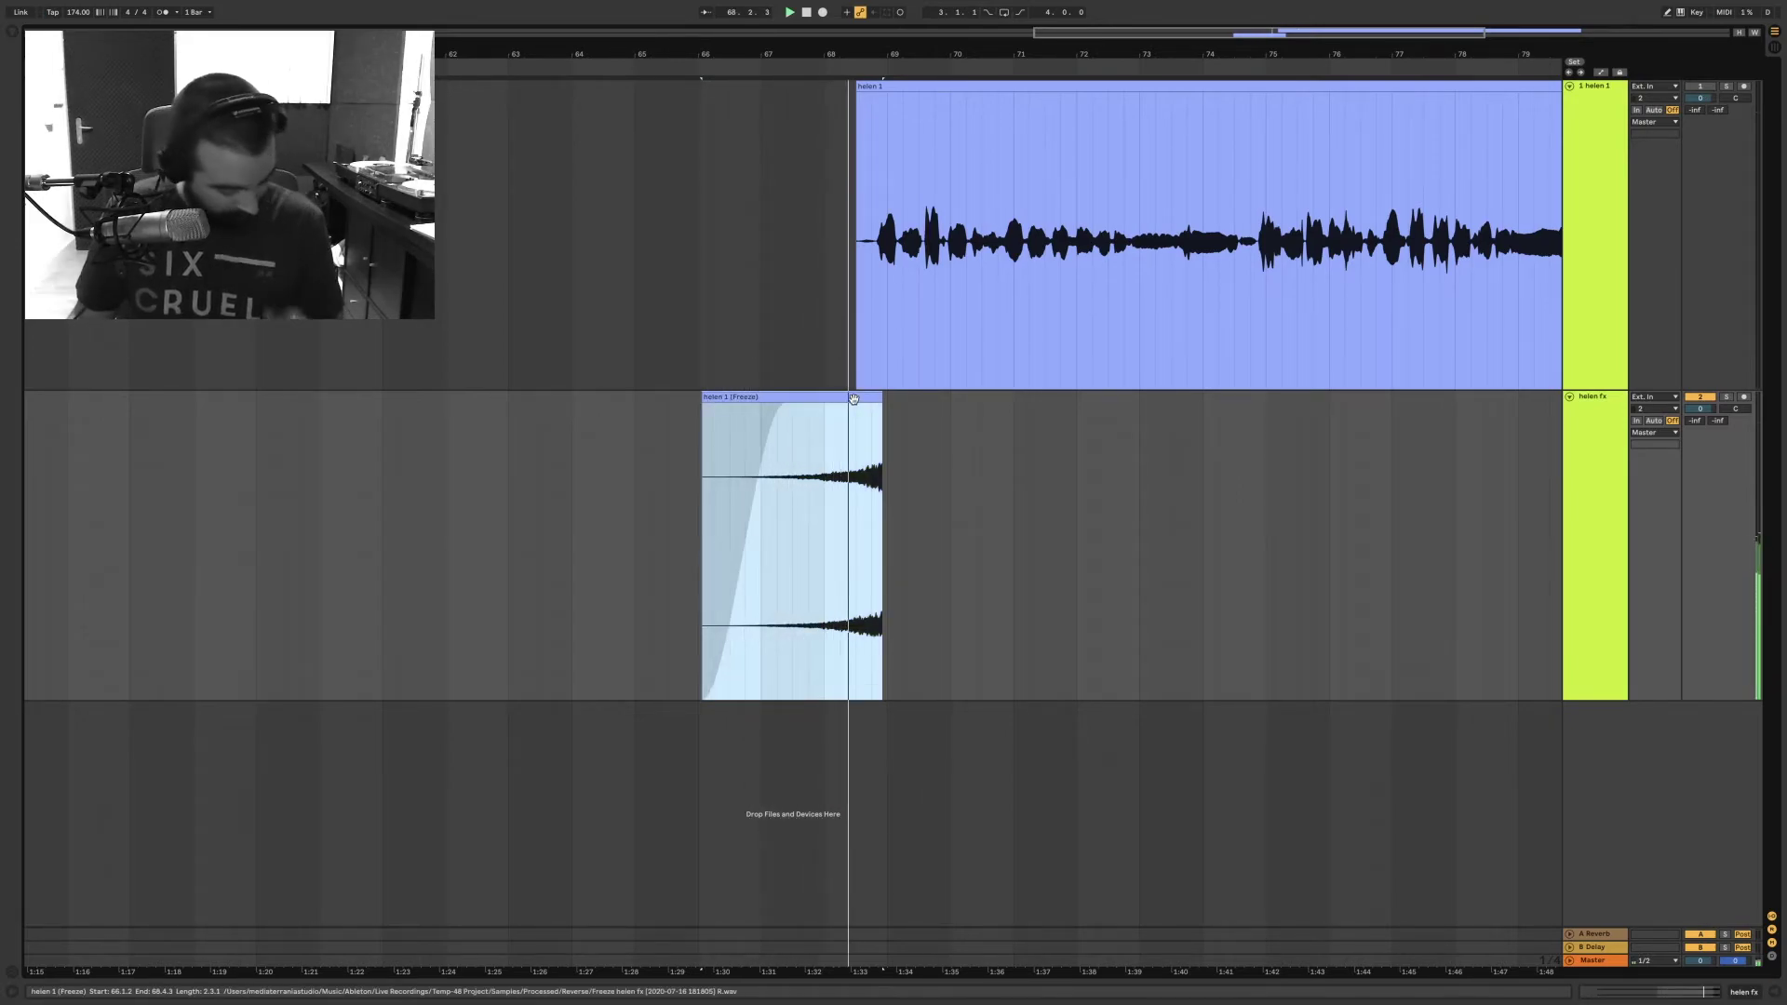
key(space)
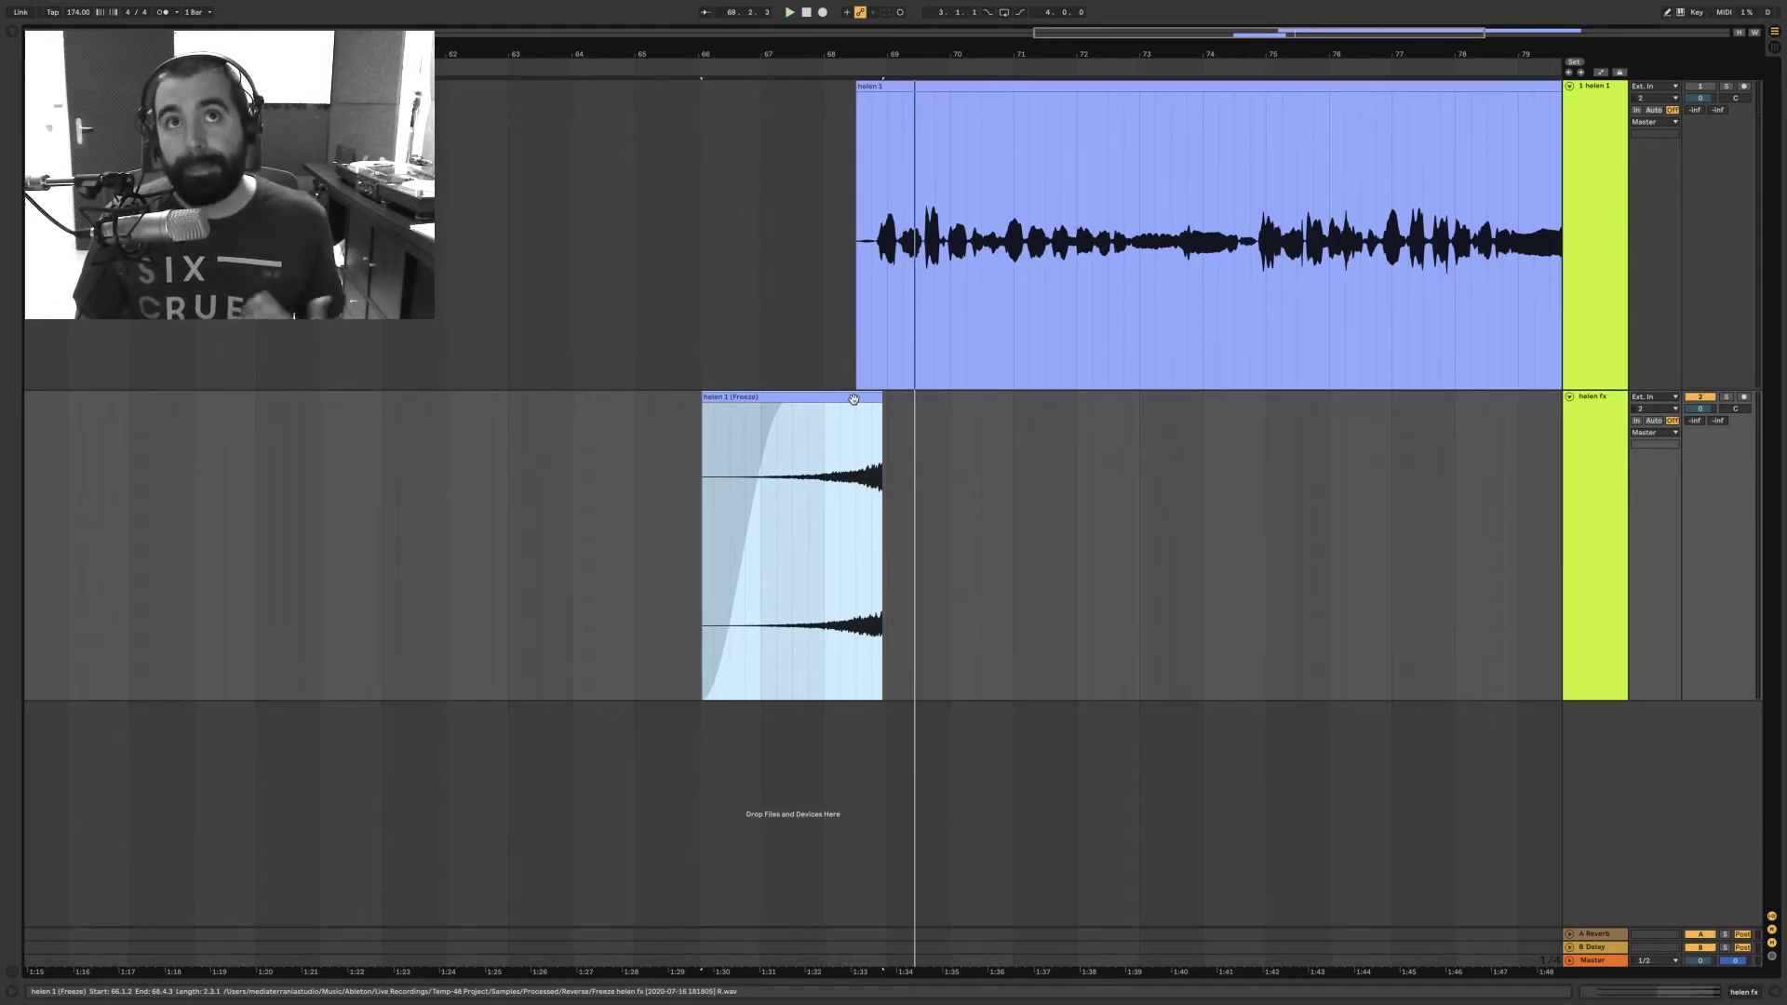
Step: Insert the Reverb audio effect on the helen fx track, closing the browser when it is in place
click(1624, 496)
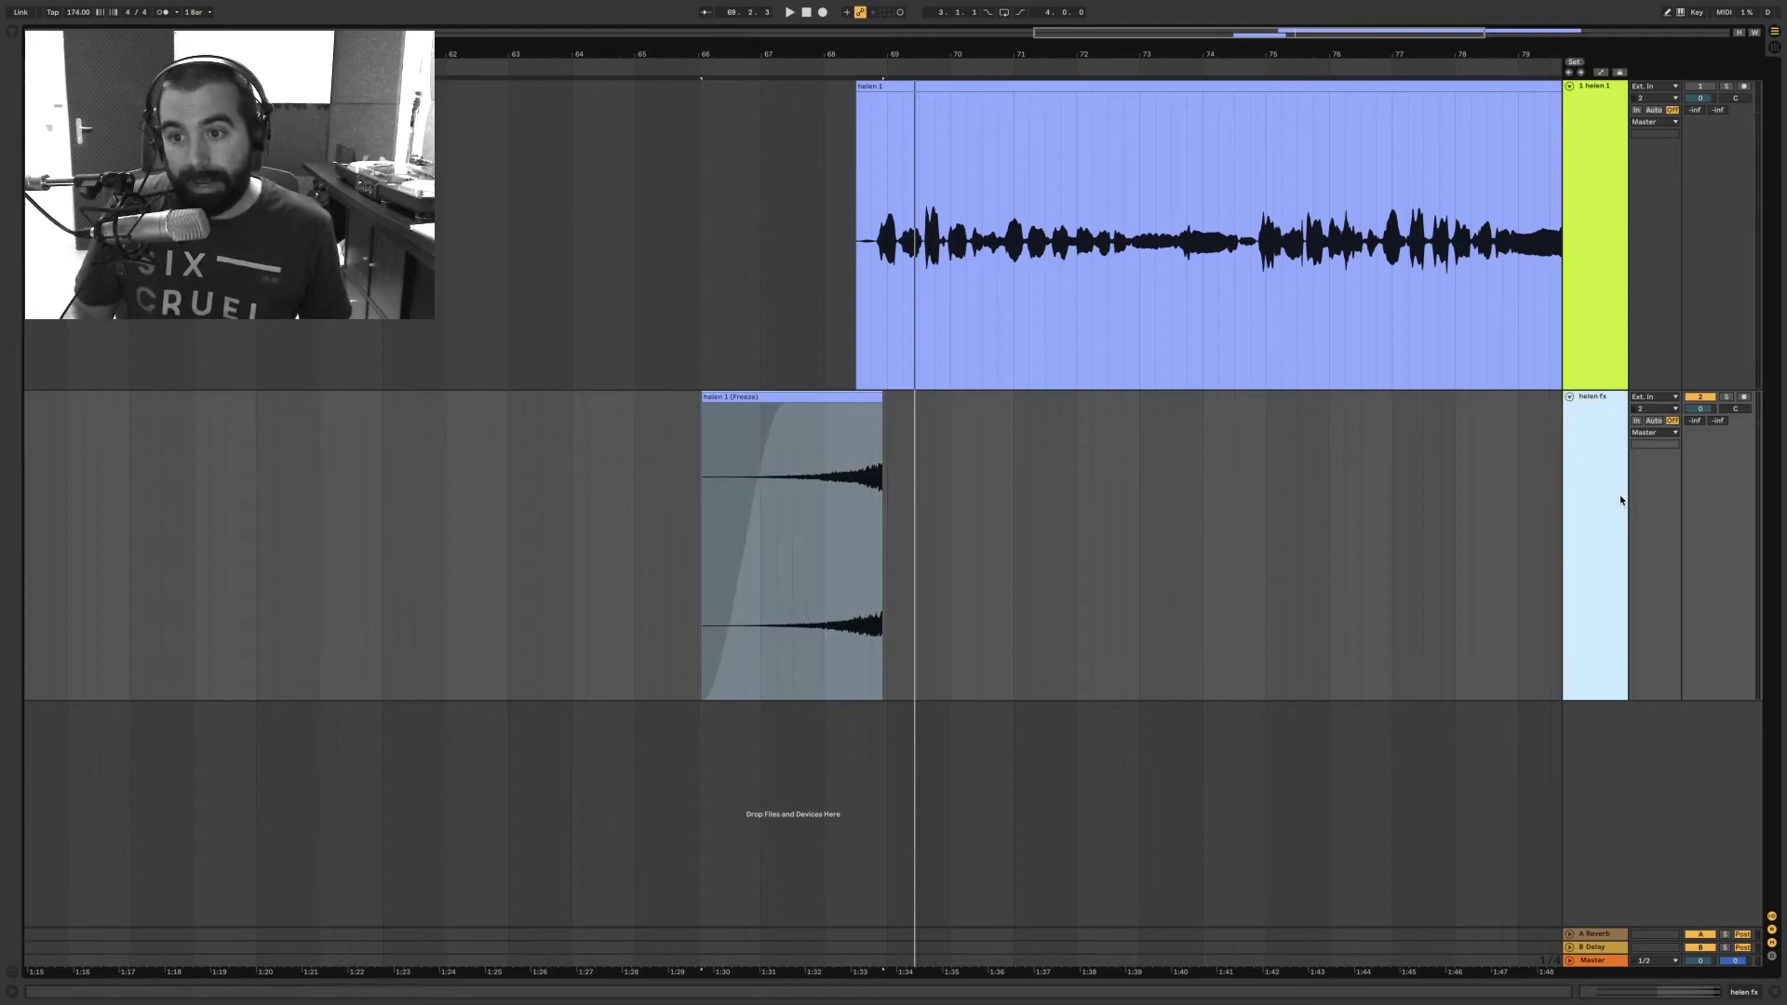
click(10, 31)
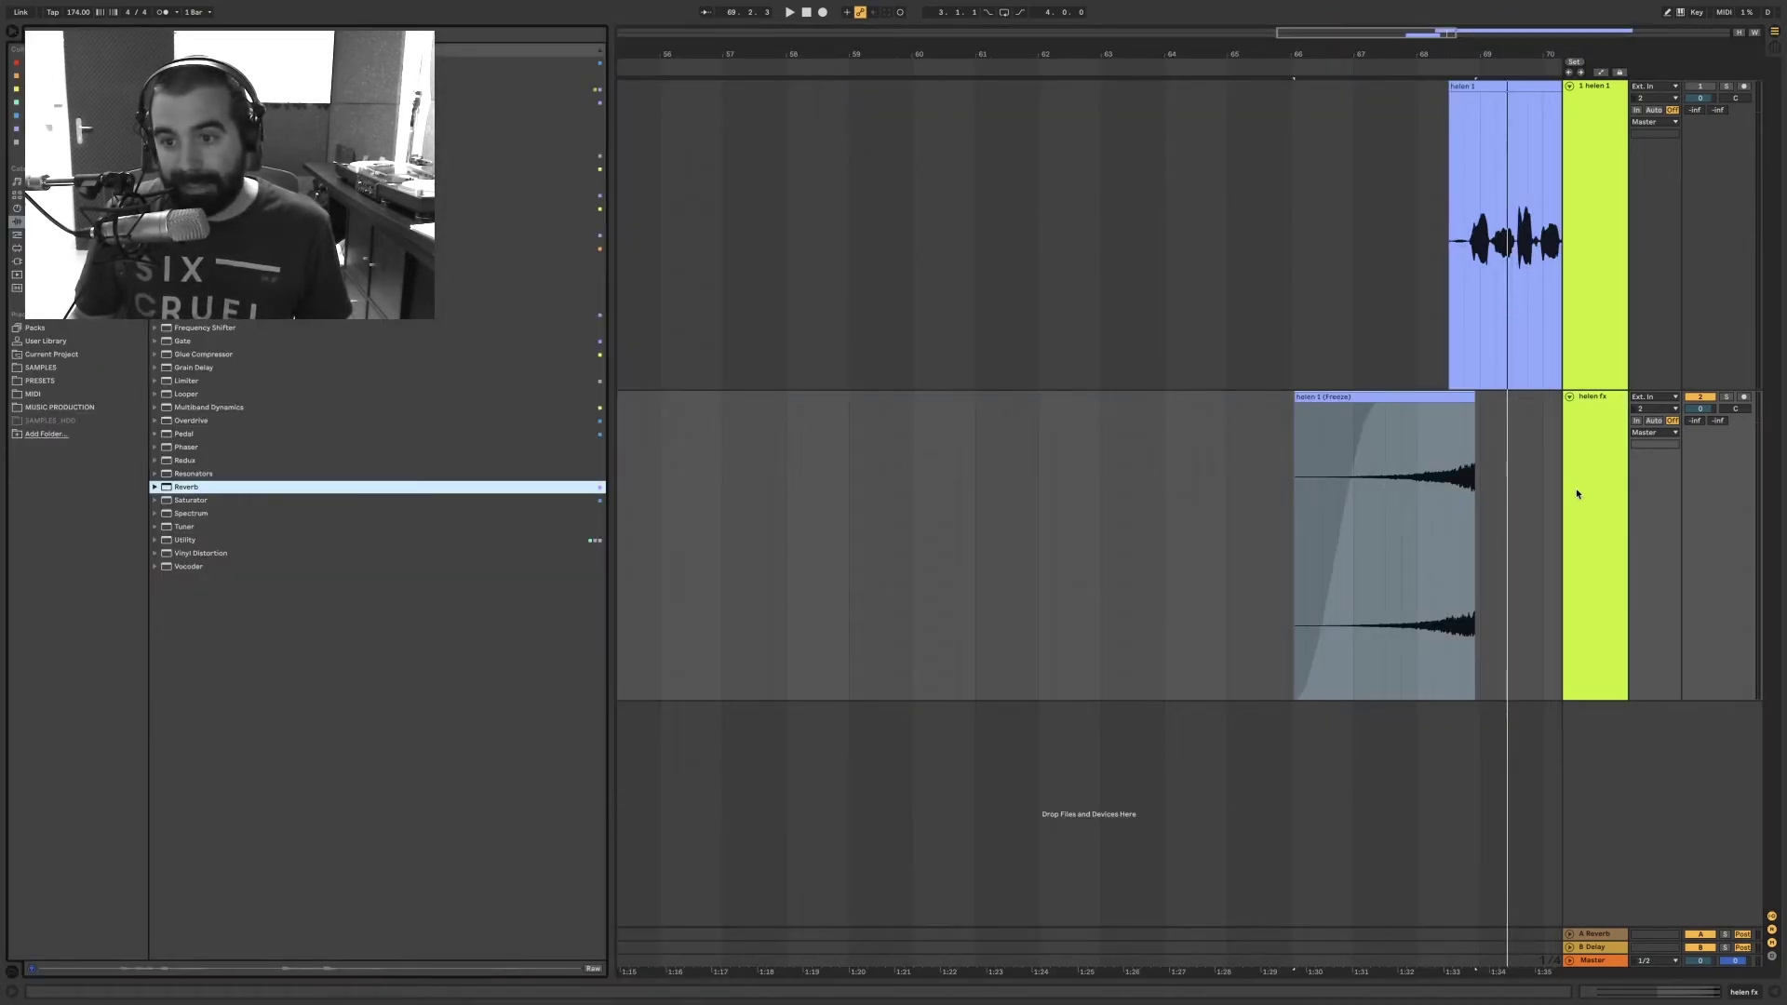
drag(950, 499, 1439, 501)
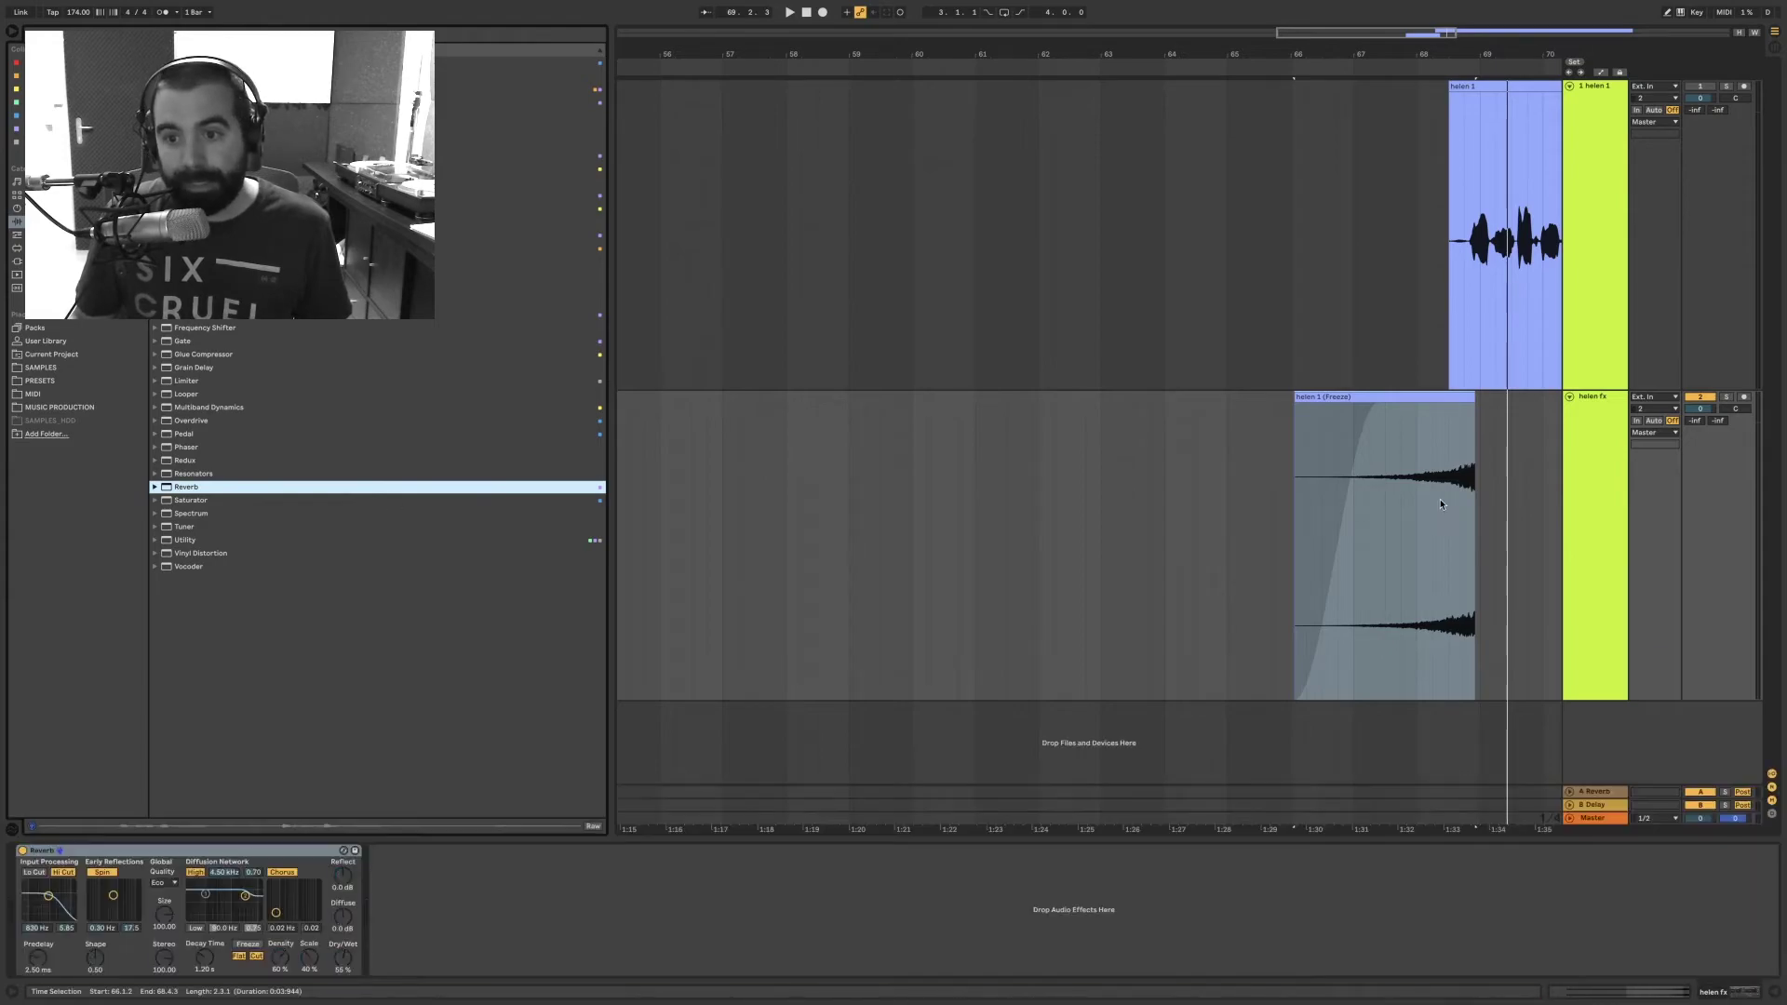
click(12, 35)
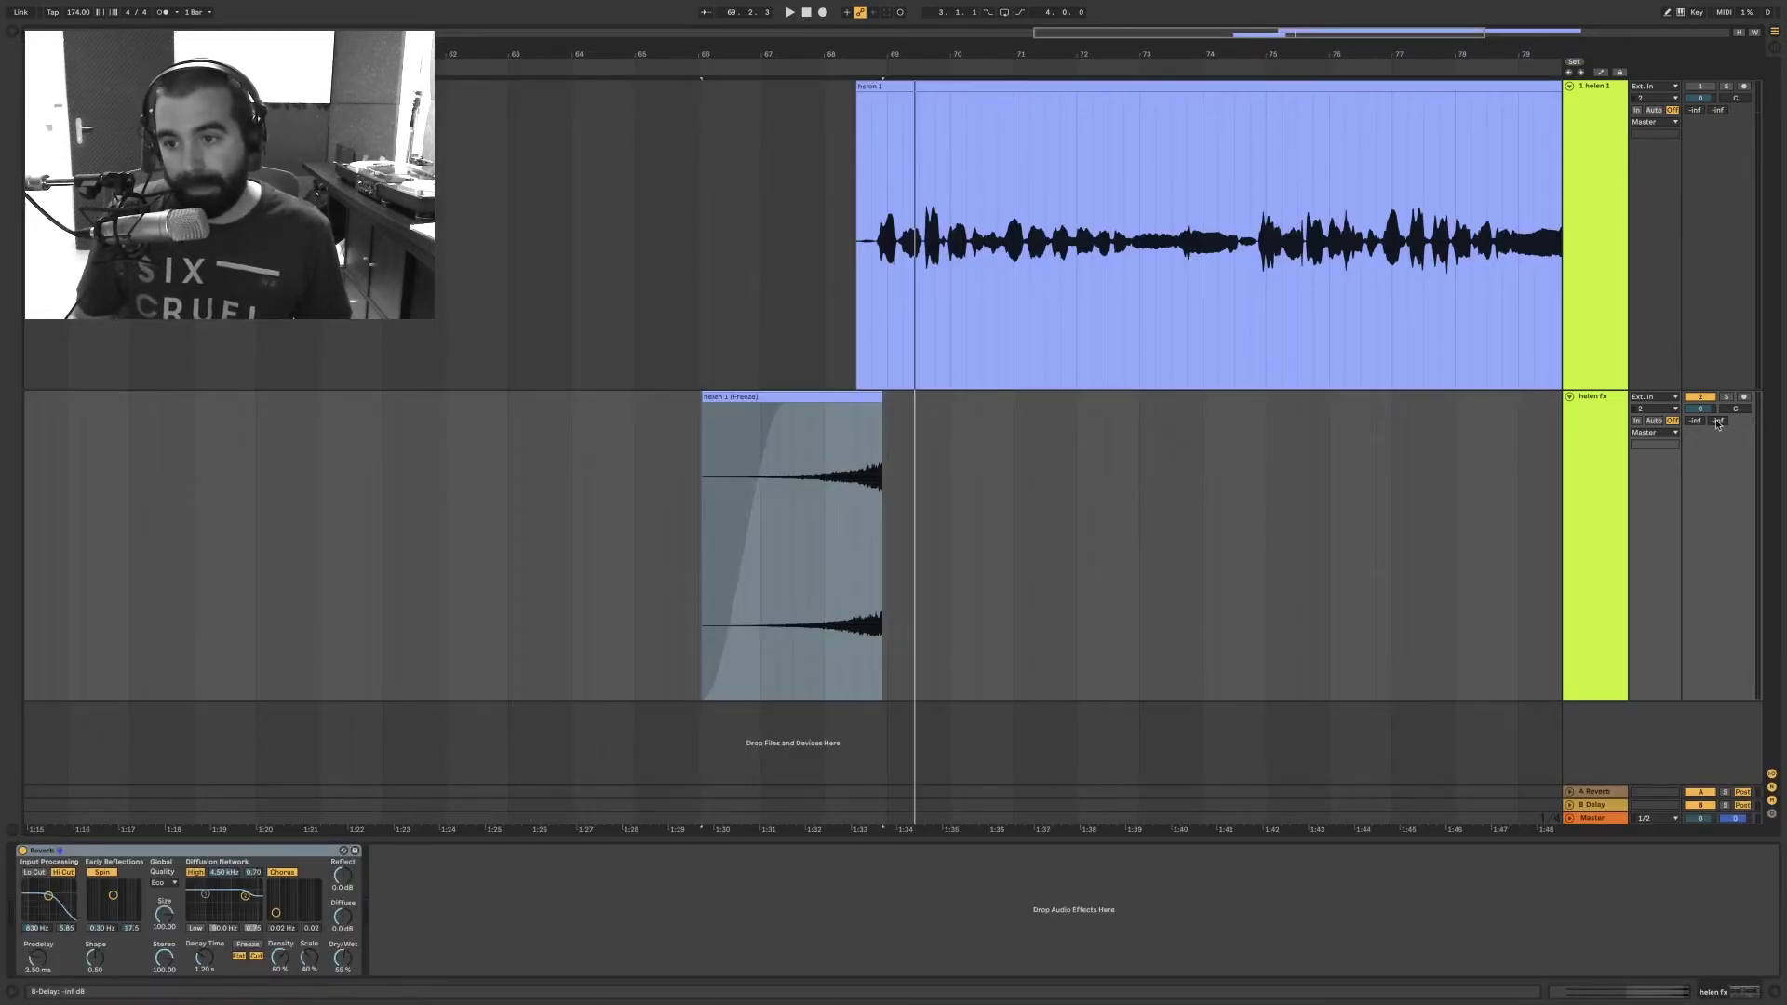
drag(1697, 425, 1697, 390)
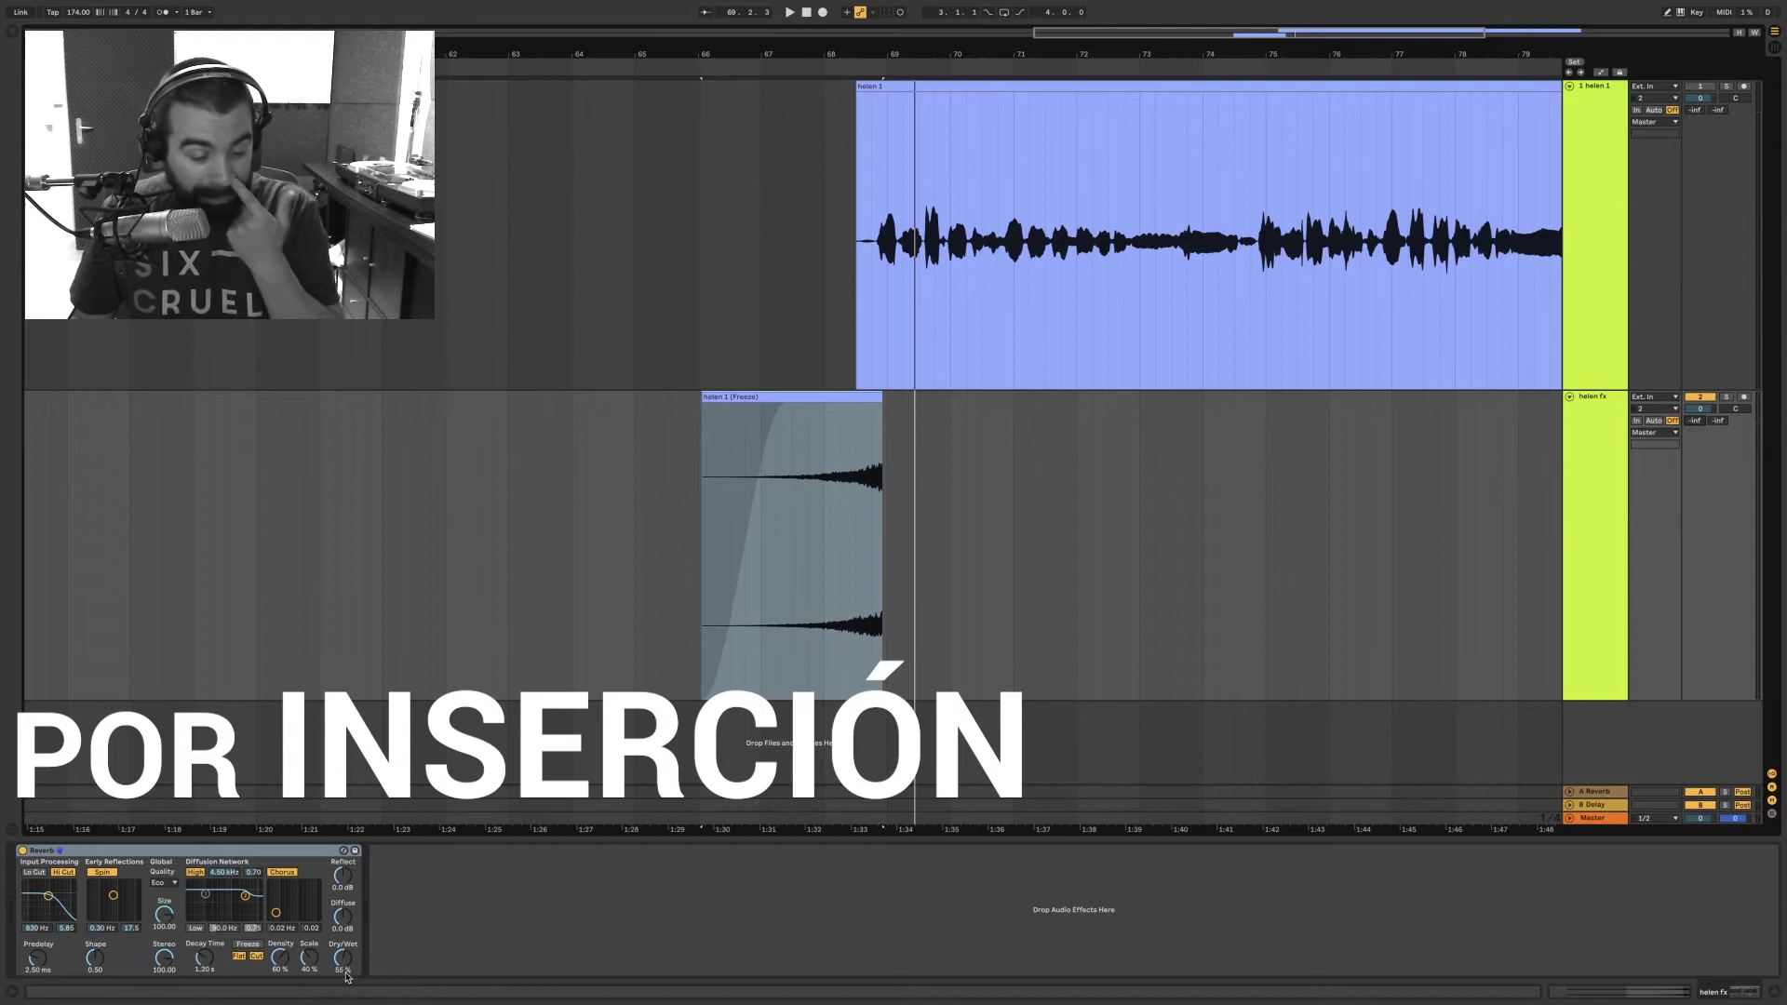
Step: Set the helen fx track's Reverb to 34% Dry/Wet and about 2.11 s Decay Time while auditioning the swell
key(space)
drag(345, 964, 344, 972)
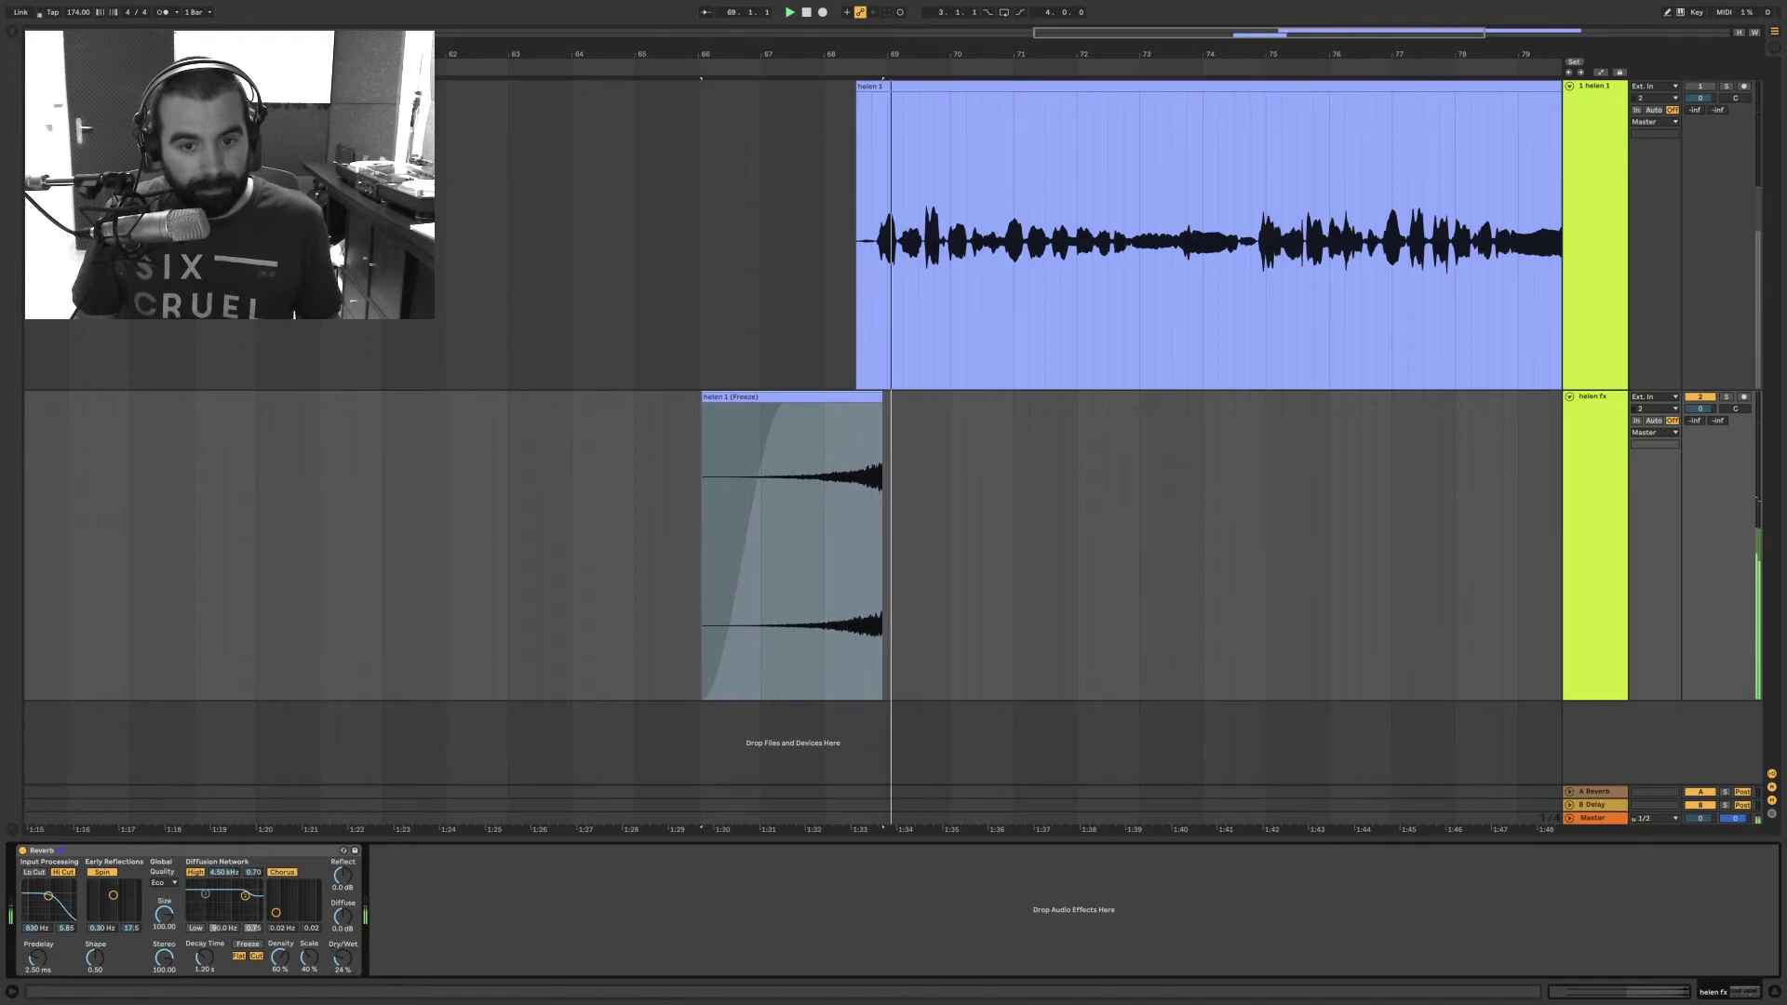
drag(343, 961, 344, 950)
key(space)
key(space)
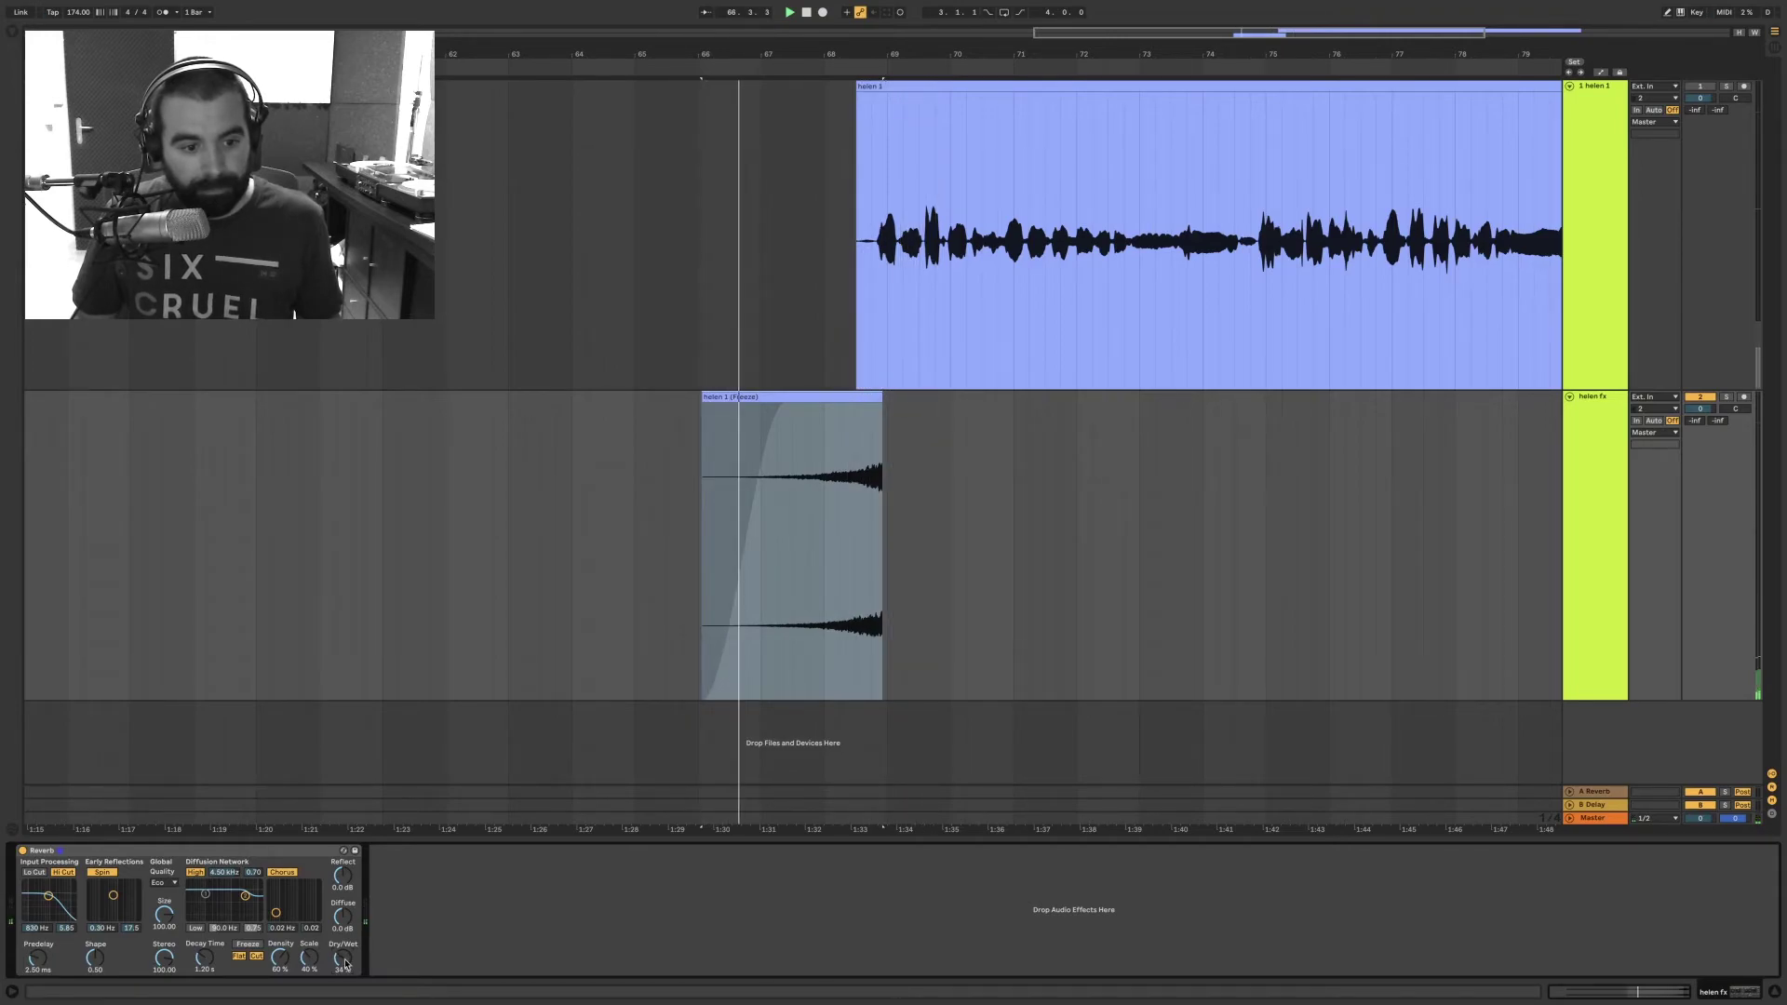
key(space)
key(space)
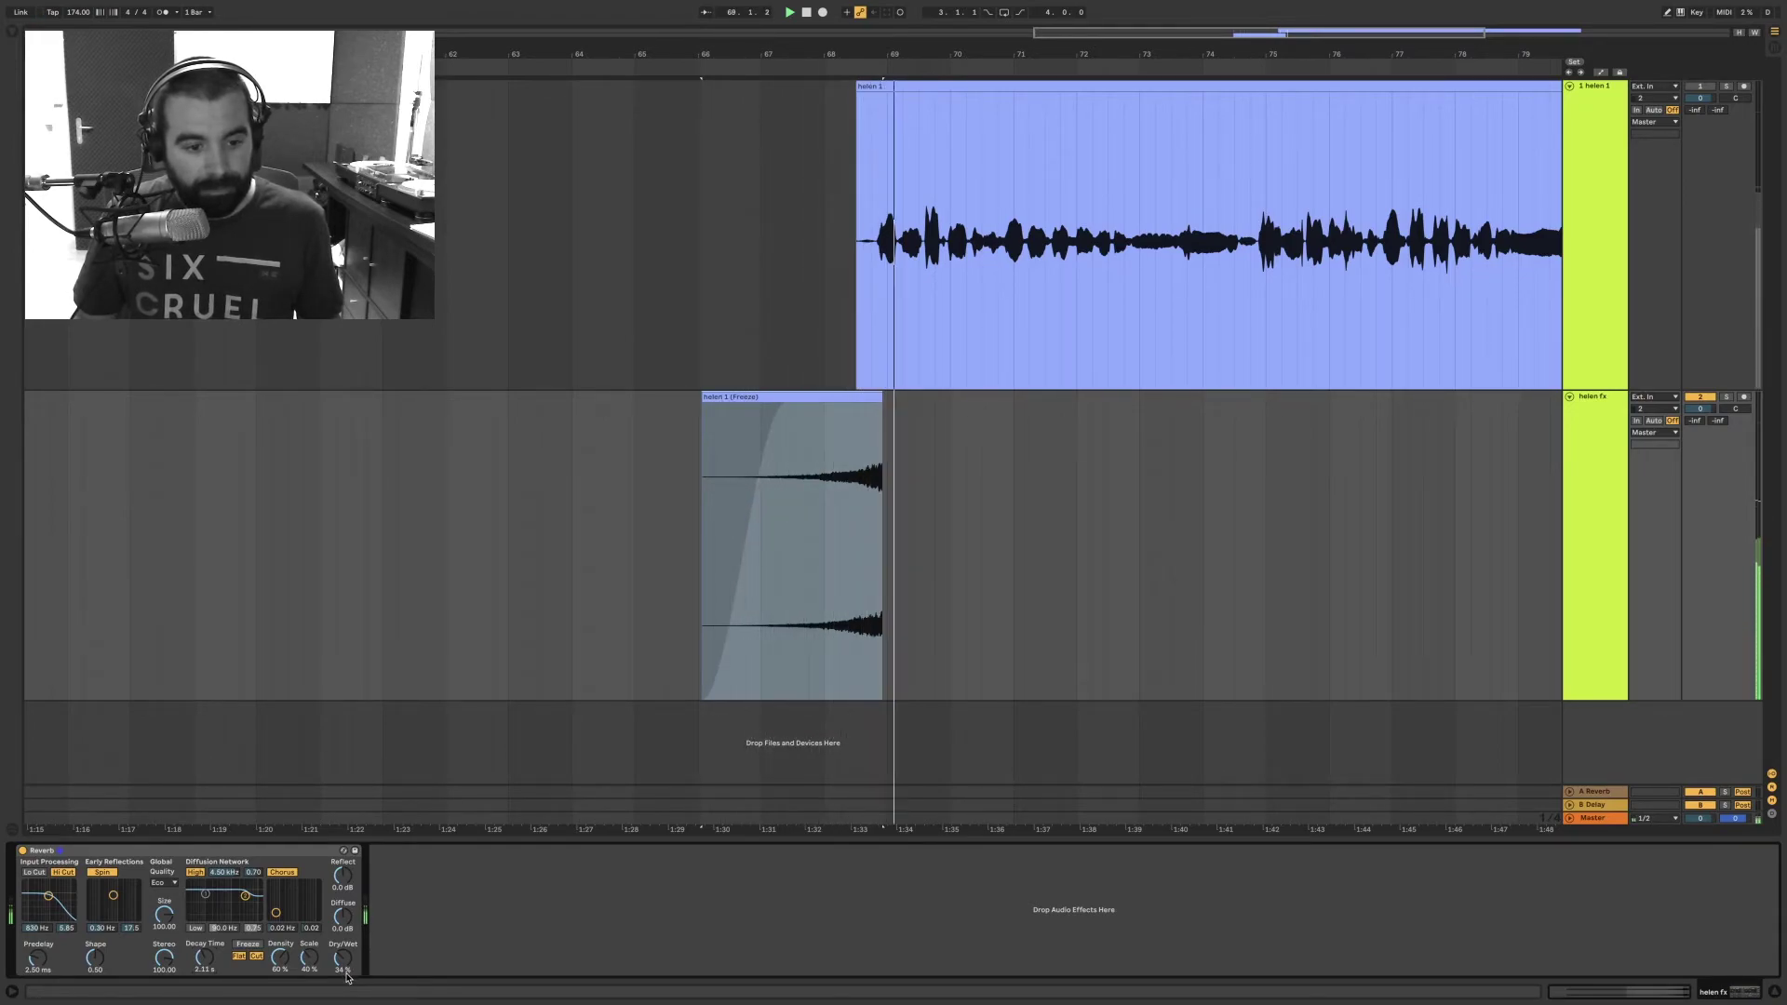
Step: Turn the original vocal track back on and audition it together with the reversed swell
click(1700, 86)
key(space)
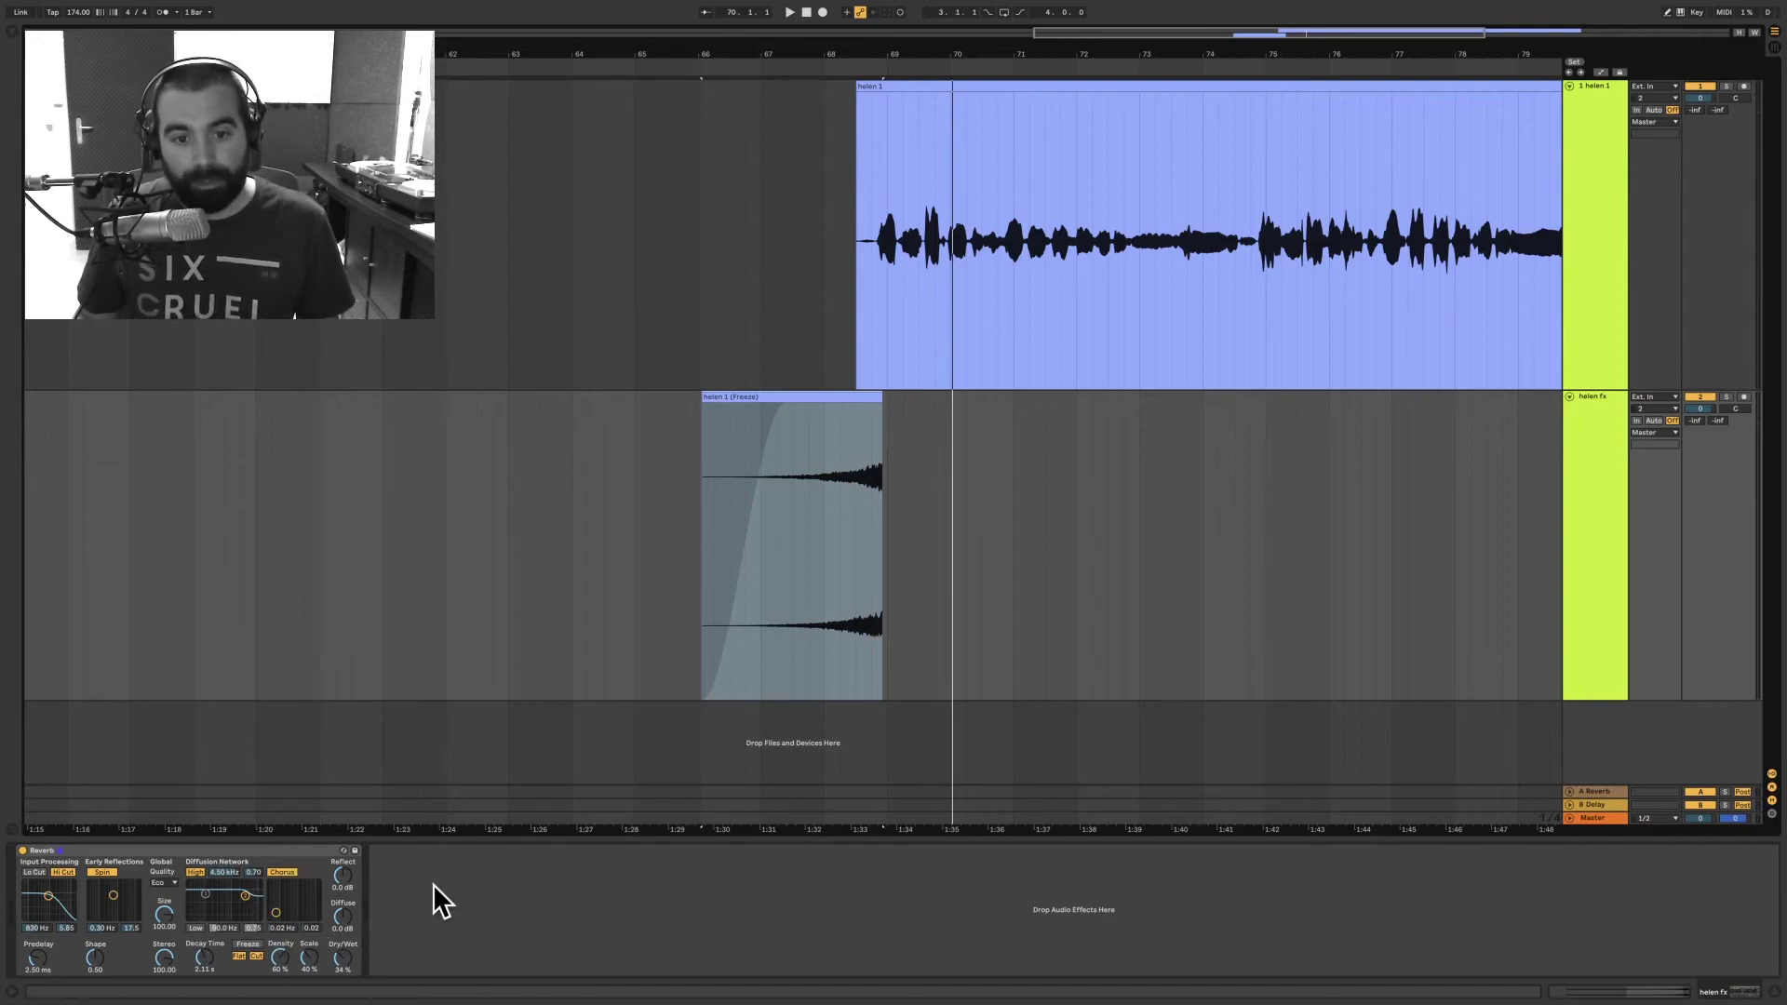
key(space)
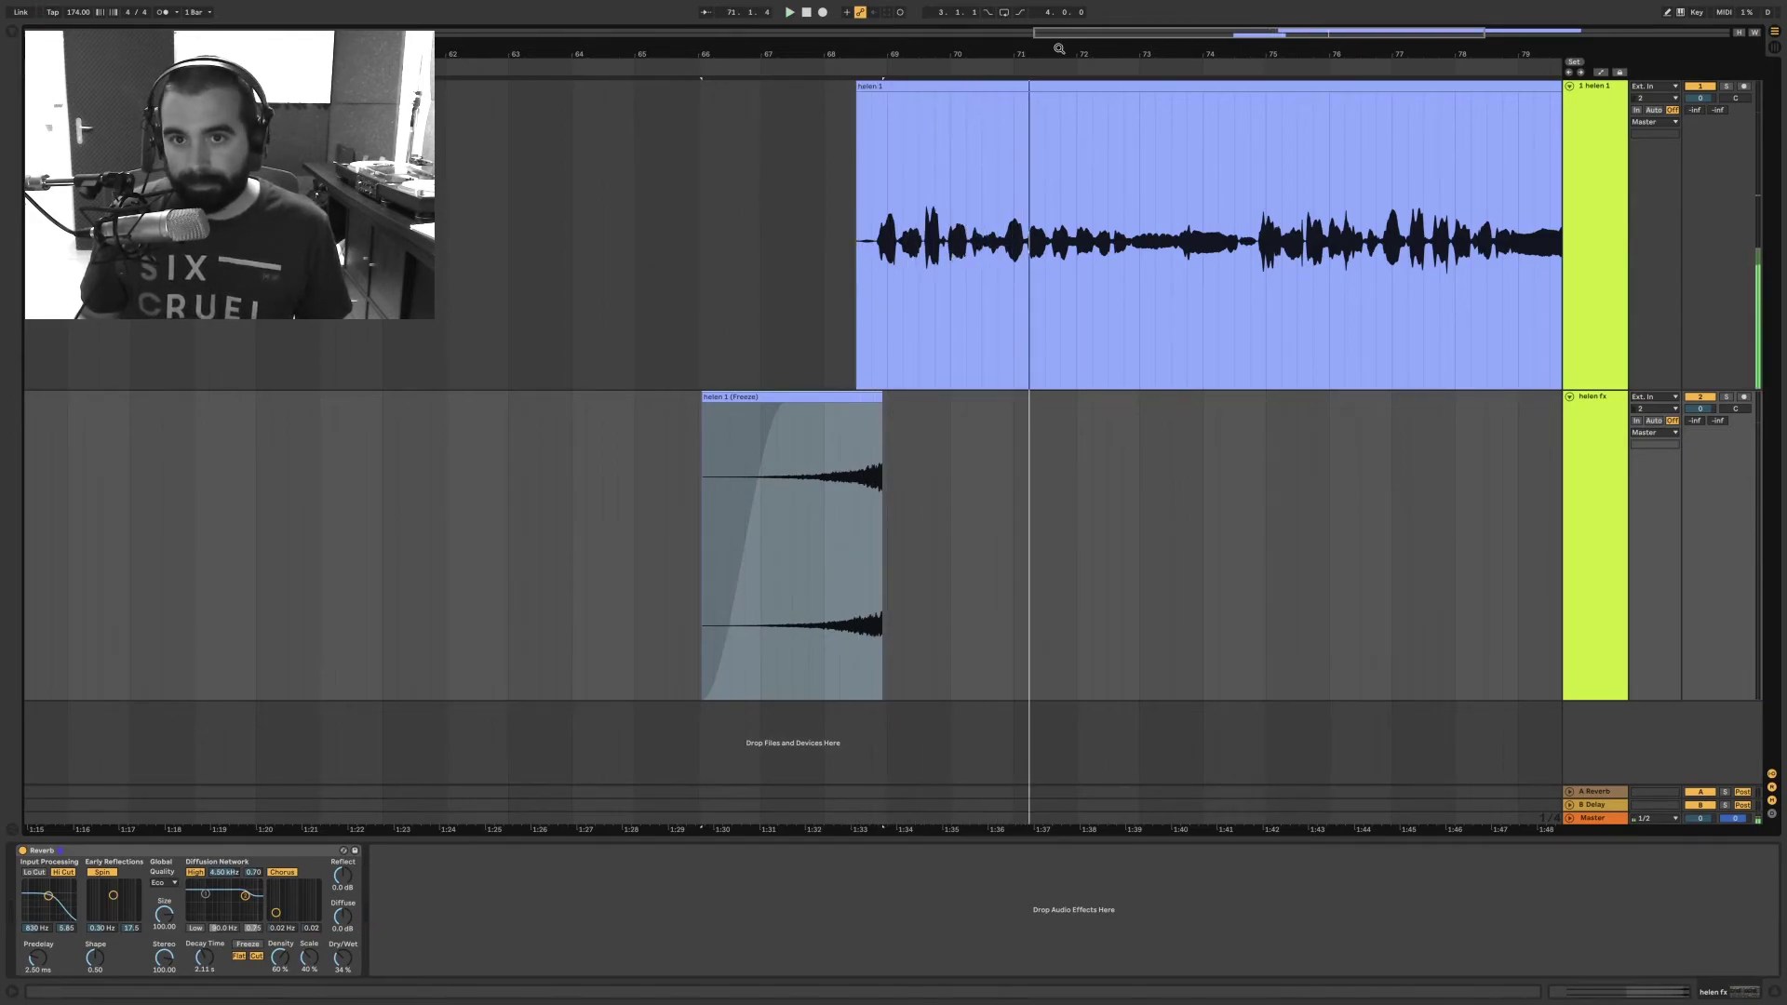
key(space)
drag(1059, 49, 927, 157)
click(773, 396)
key(space)
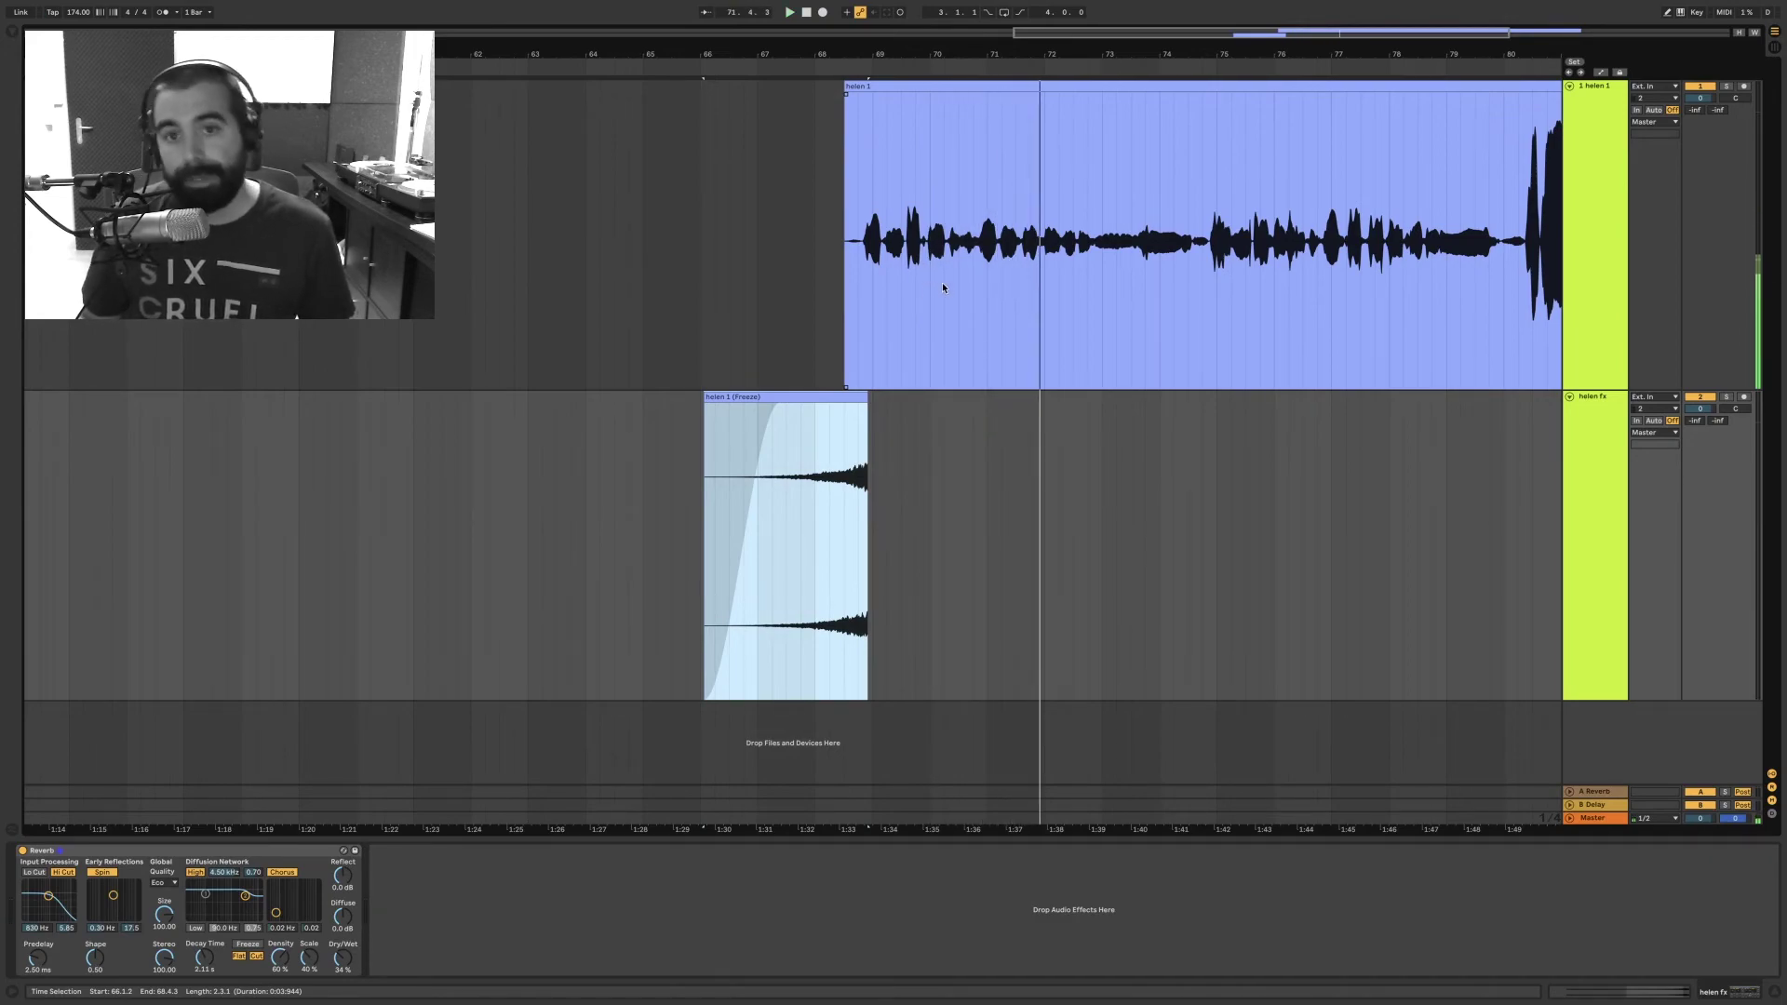
key(space)
Step: Audition the vocal phrase starting at 74.4.1 and select its range up to 75.3.1
scroll(1242, 326, left, 1)
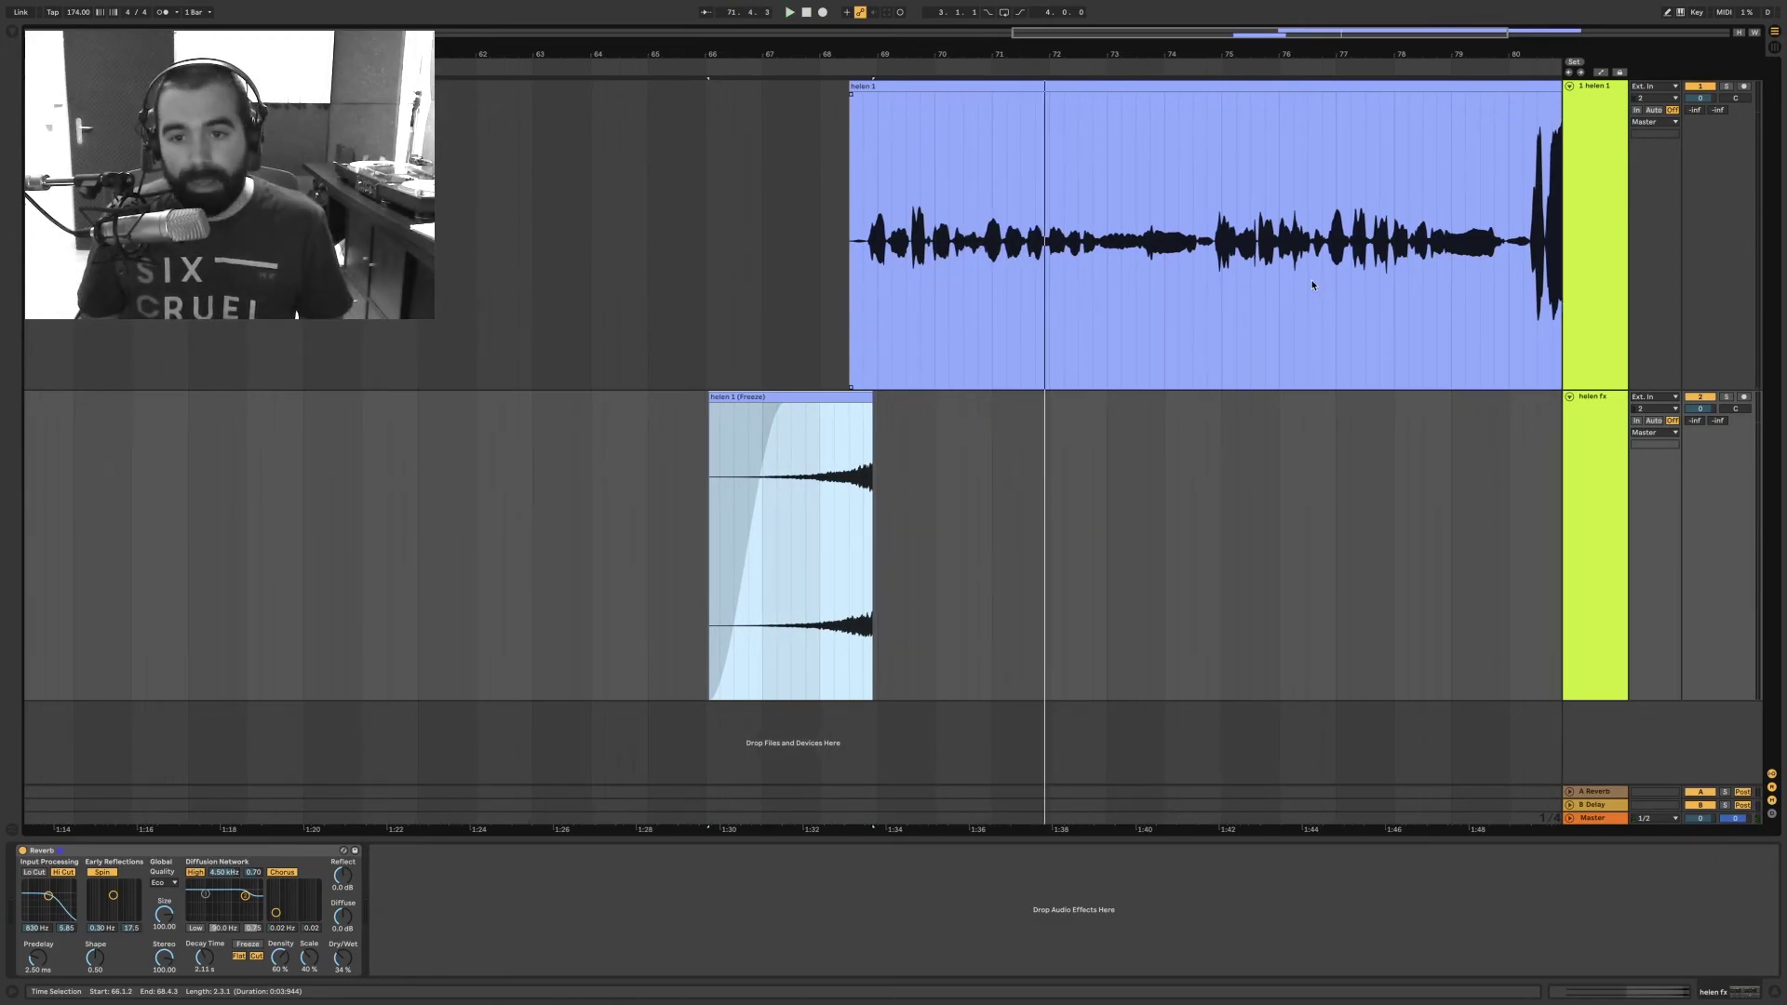
drag(1203, 290, 1248, 275)
click(1205, 293)
key(space)
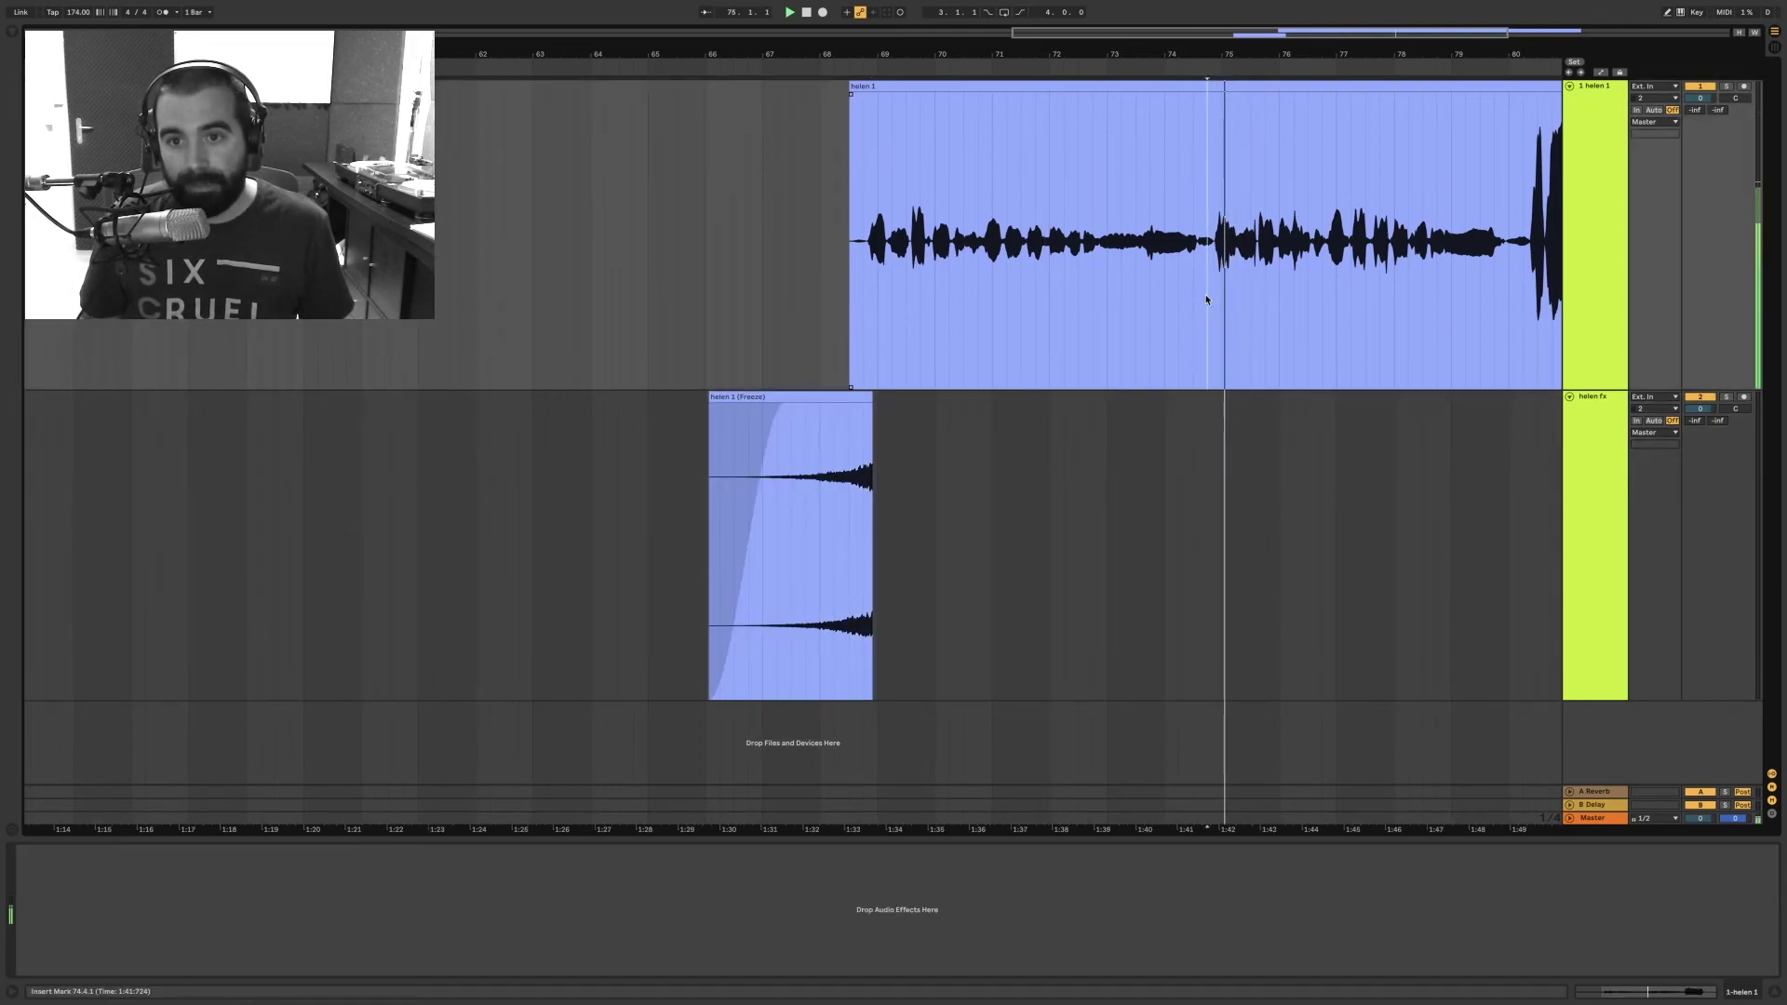
key(space)
key(space)
key(space)
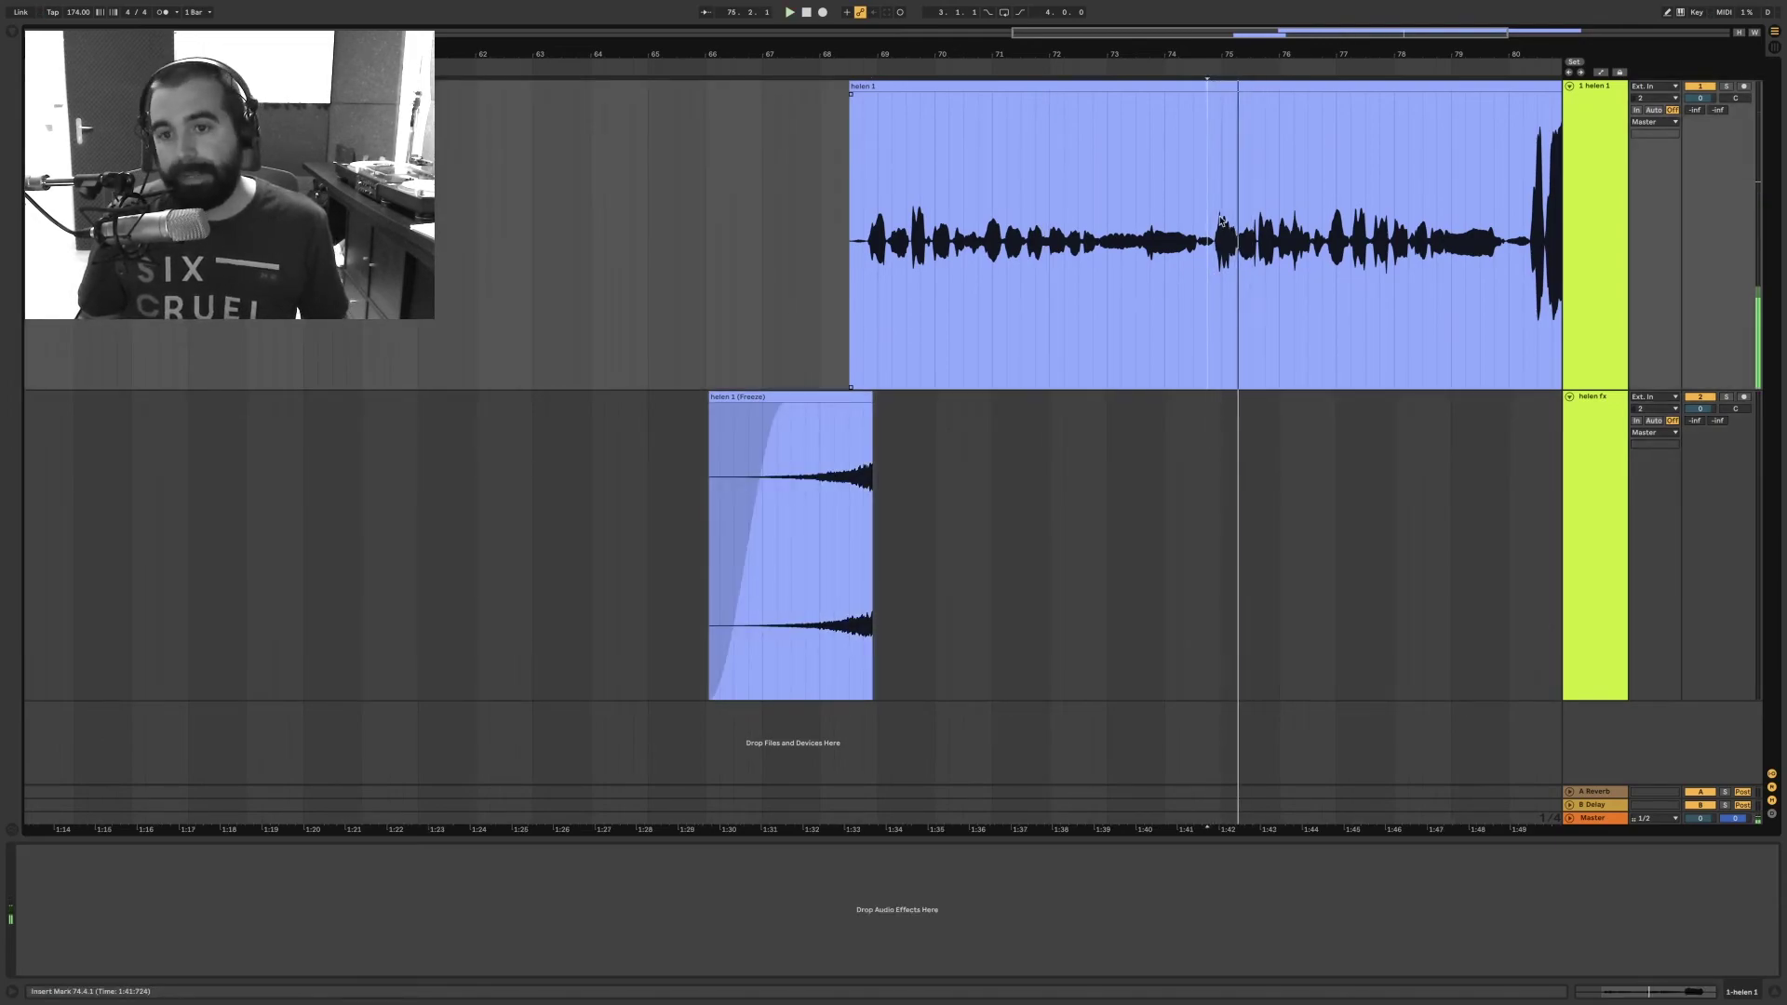
drag(1206, 279, 1244, 270)
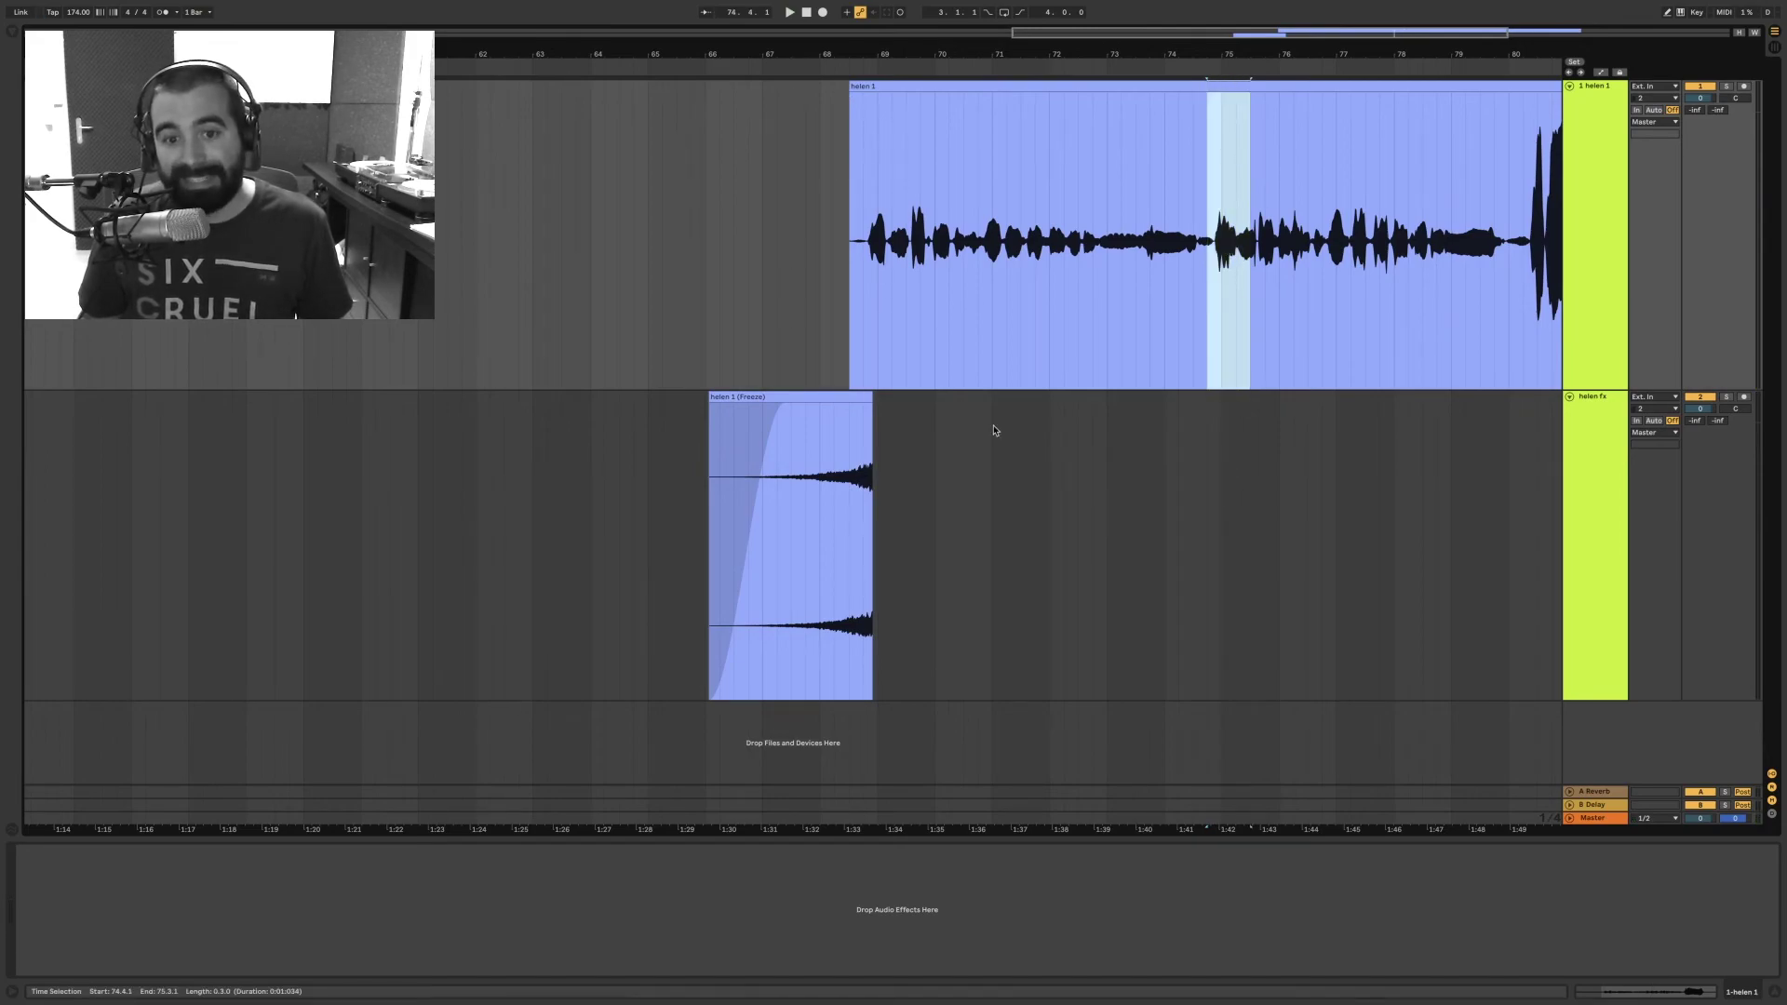
click(831, 410)
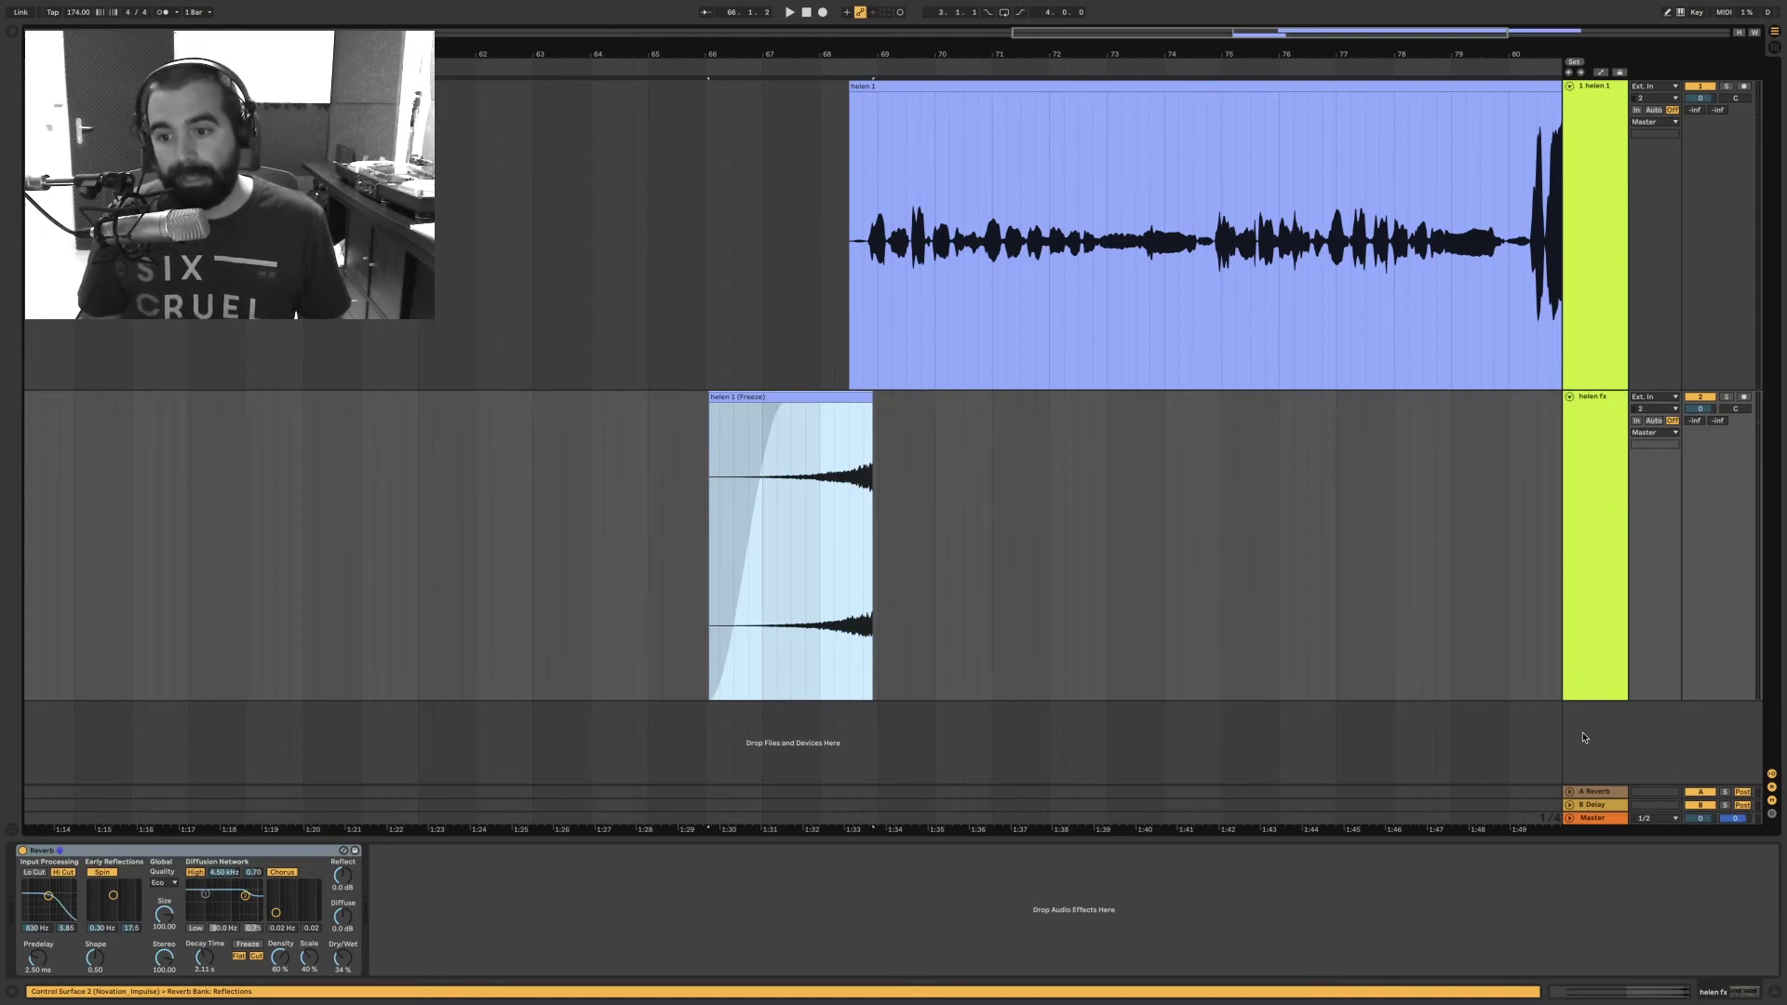
drag(1222, 266, 1249, 265)
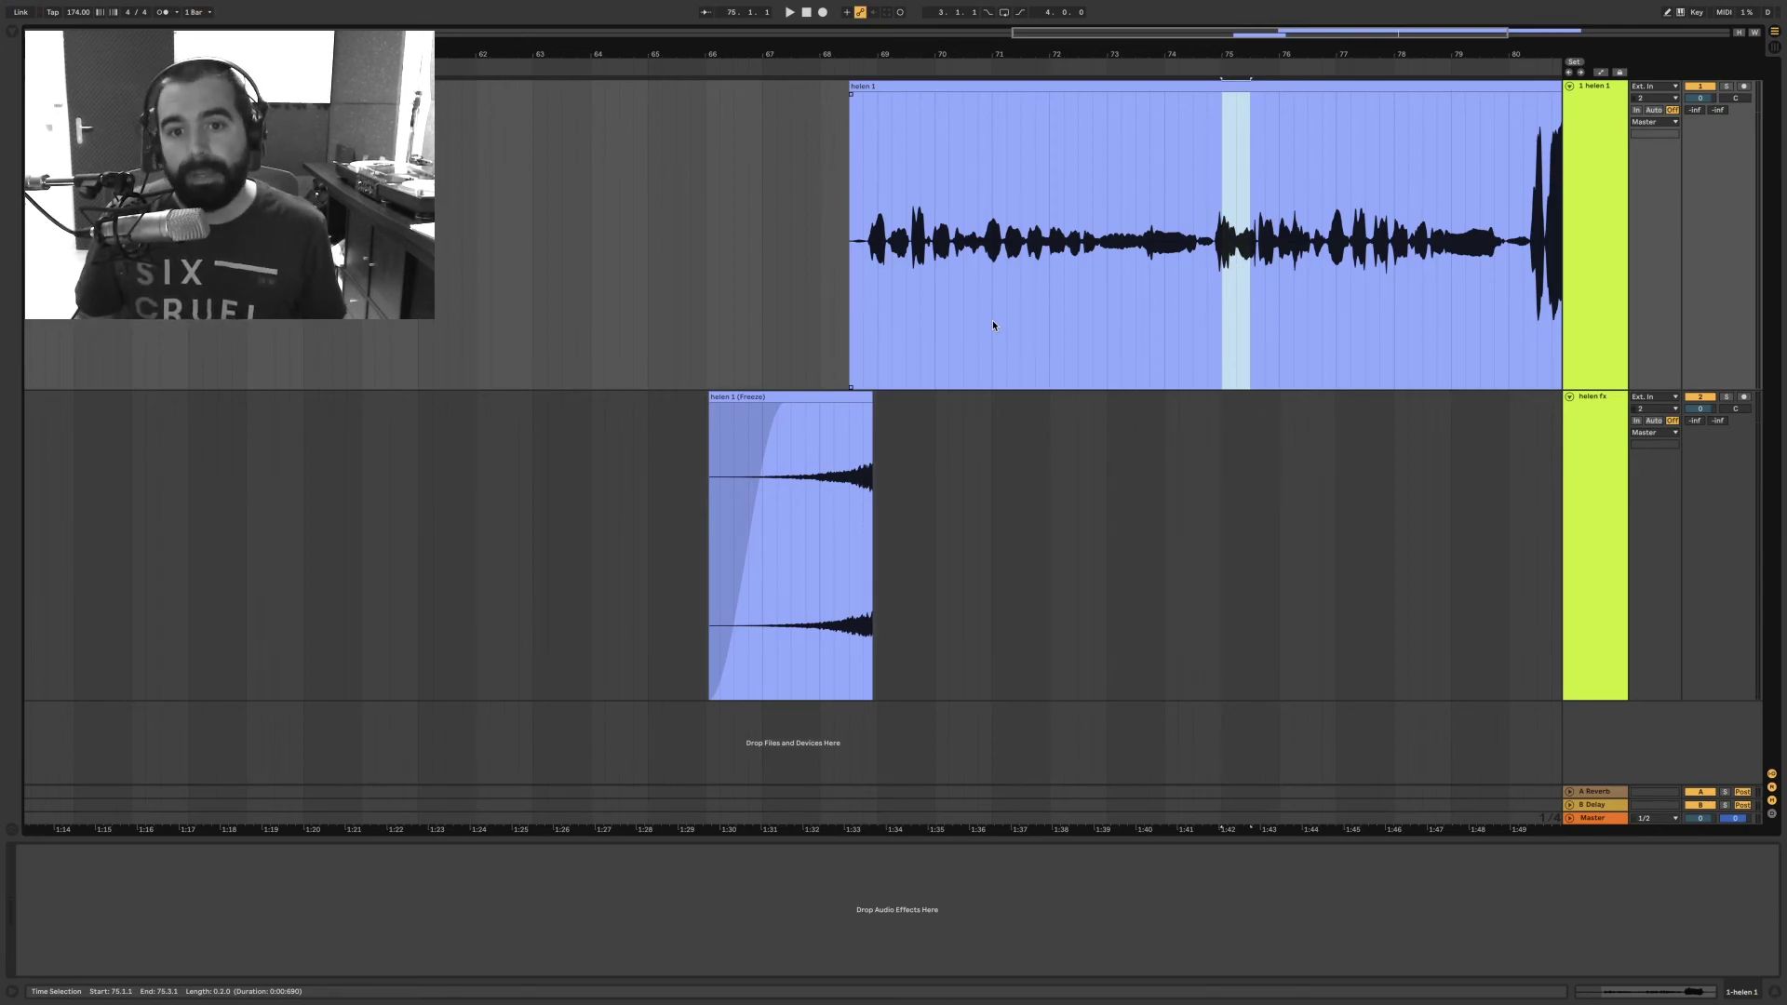
click(857, 325)
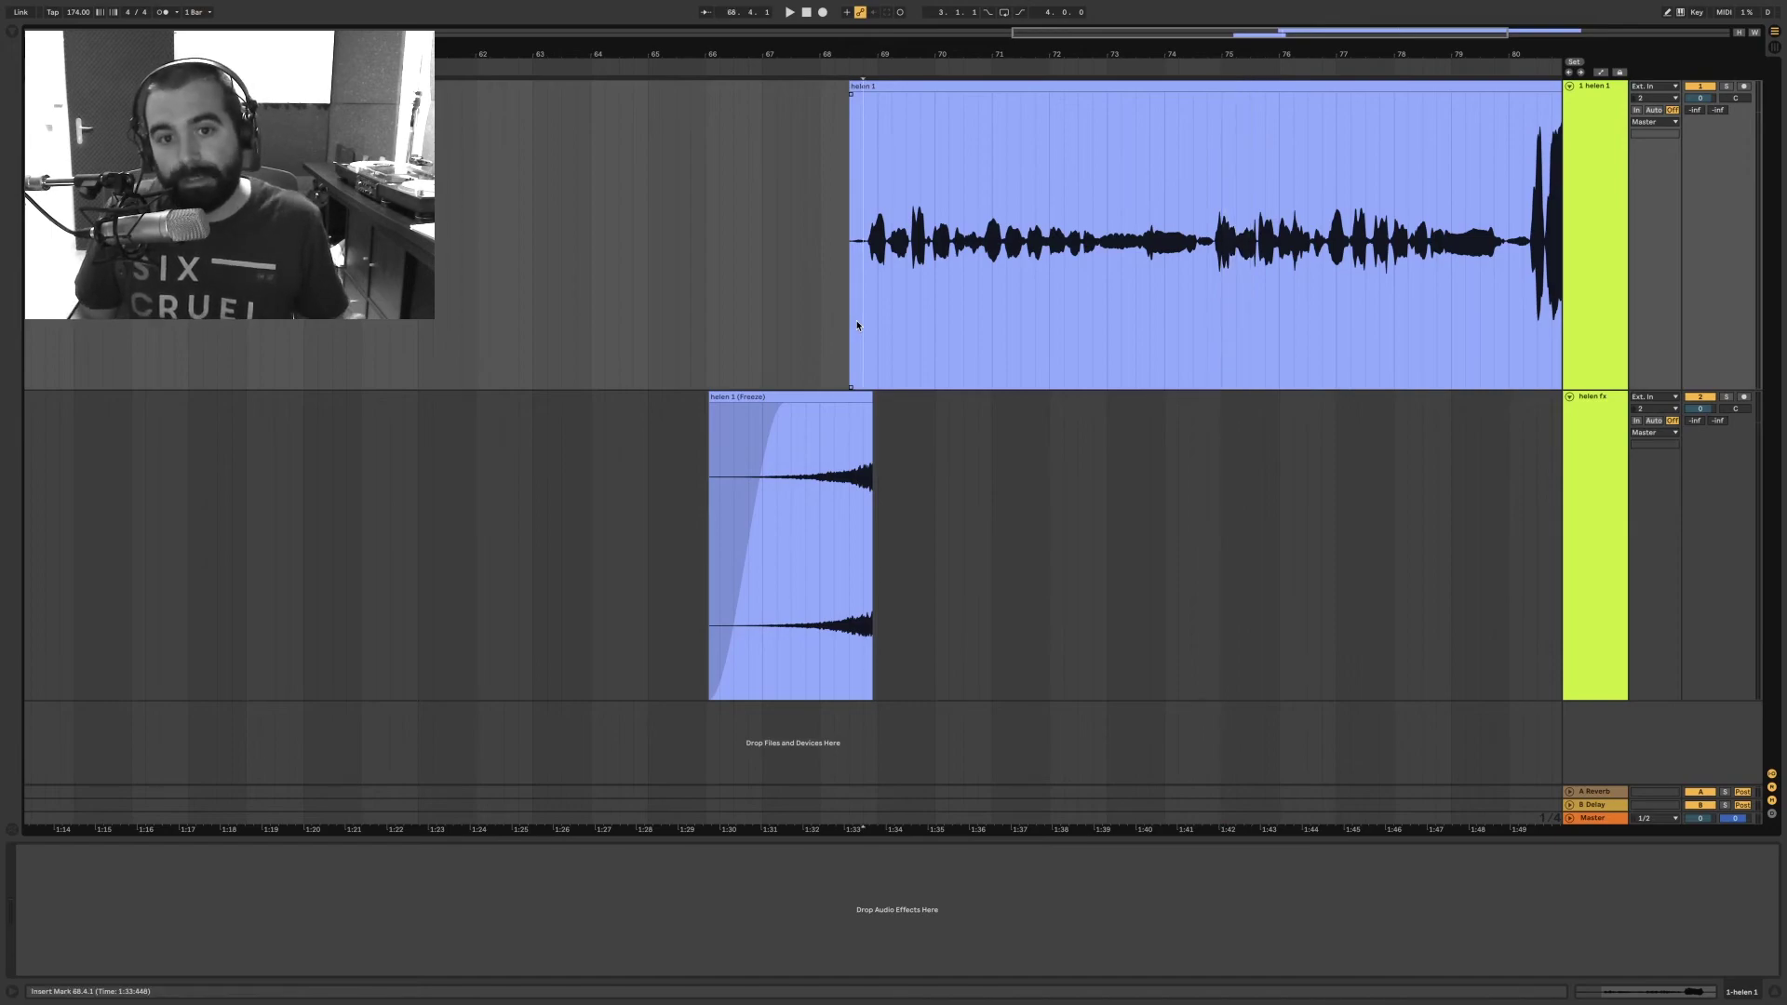
click(849, 328)
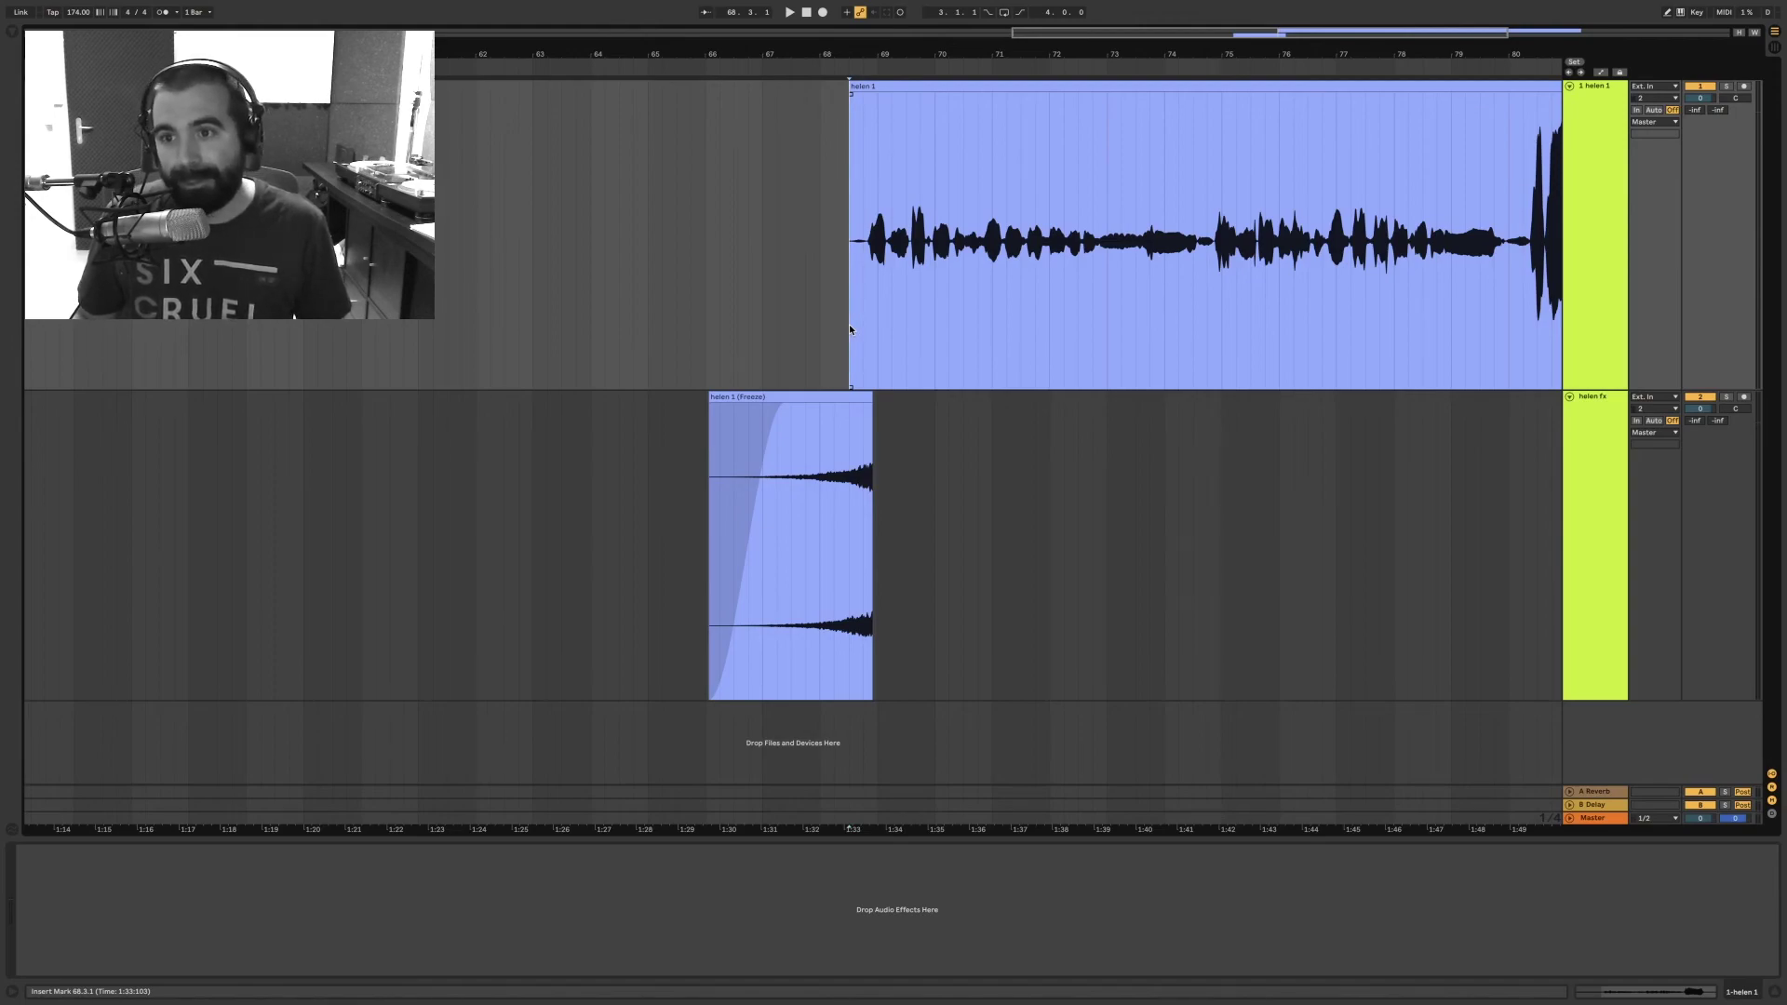
click(838, 412)
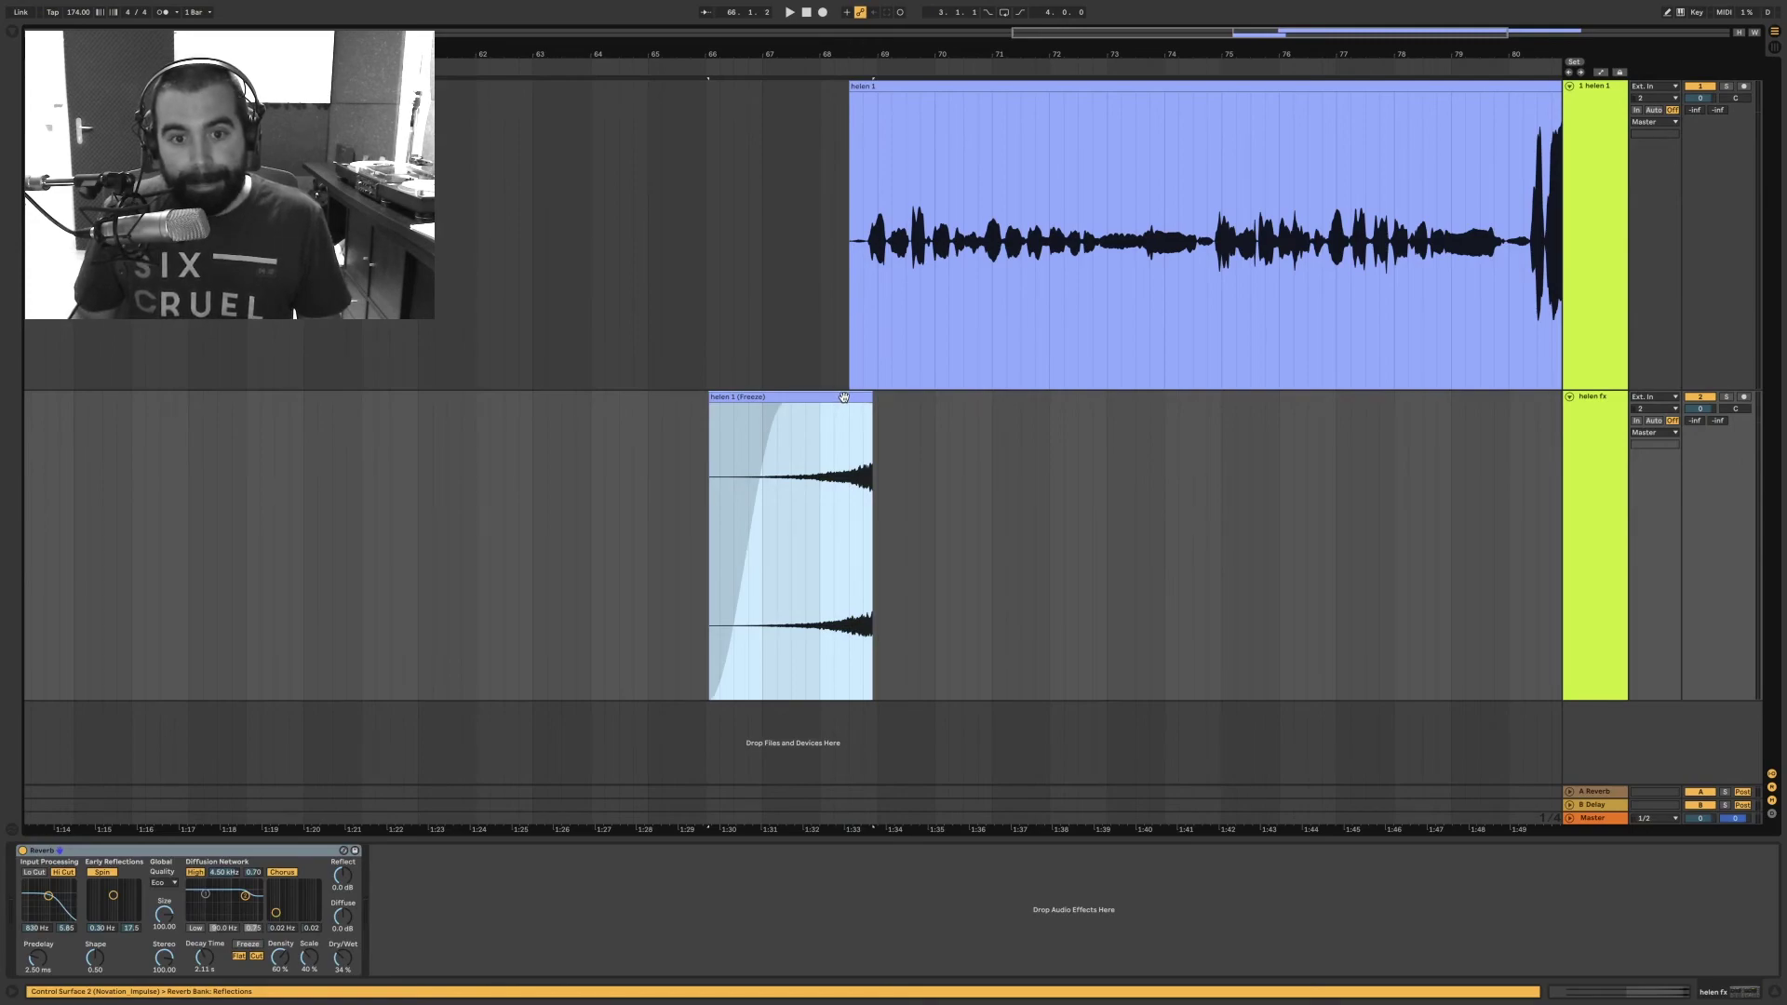